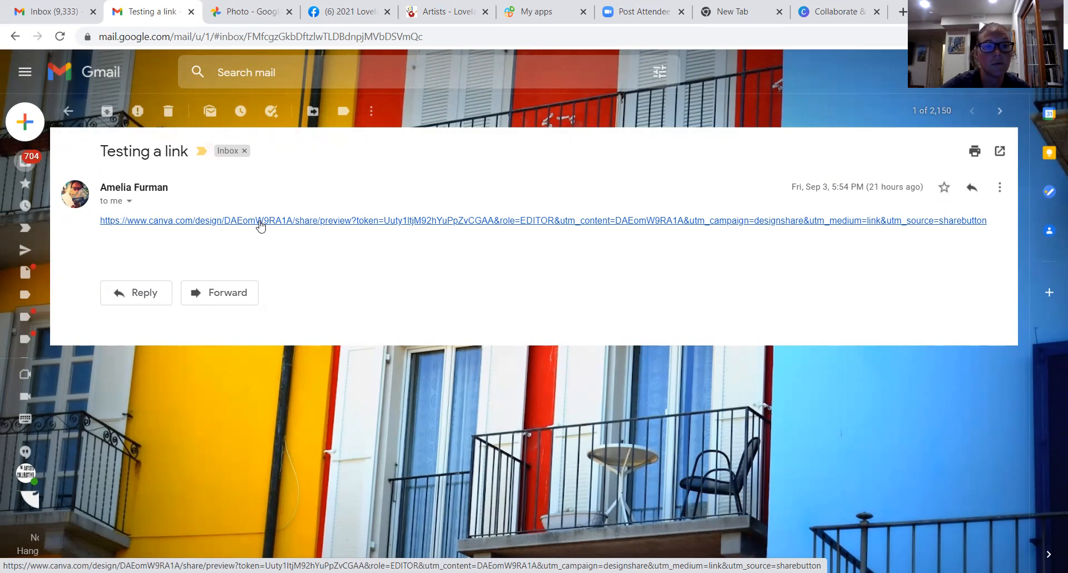
click(259, 222)
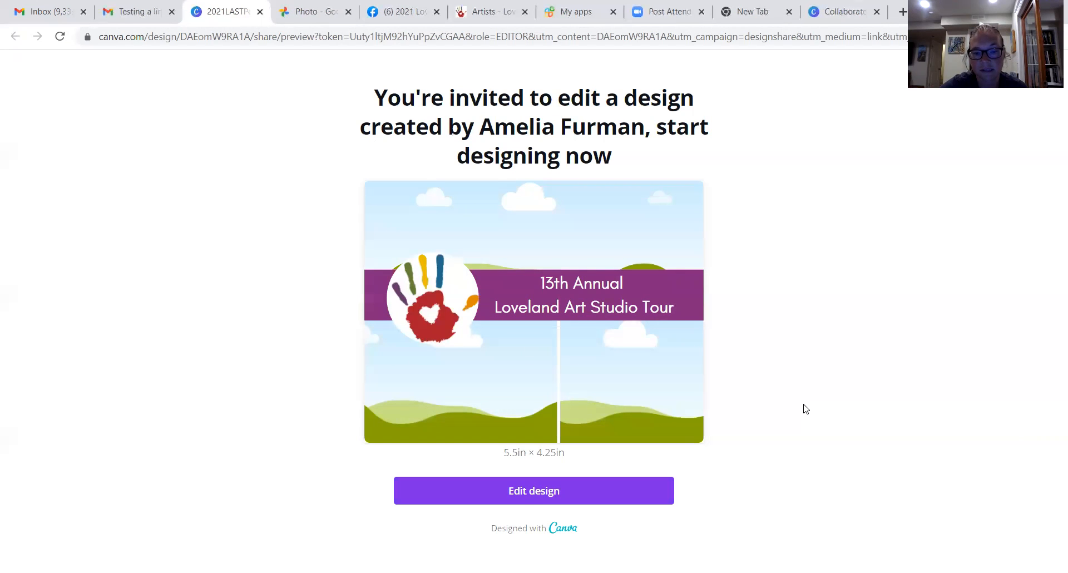
click(542, 491)
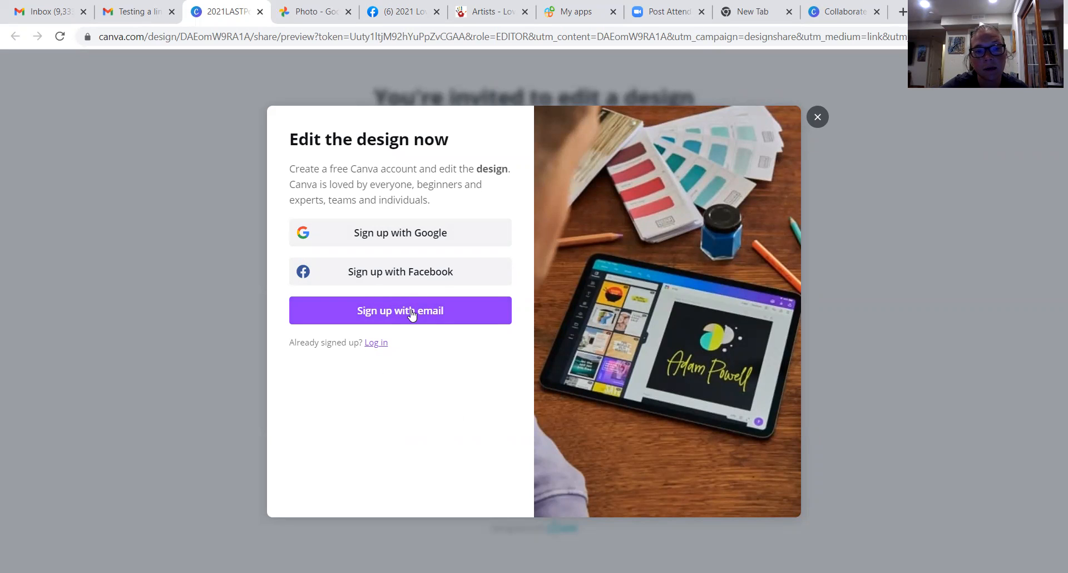
click(372, 346)
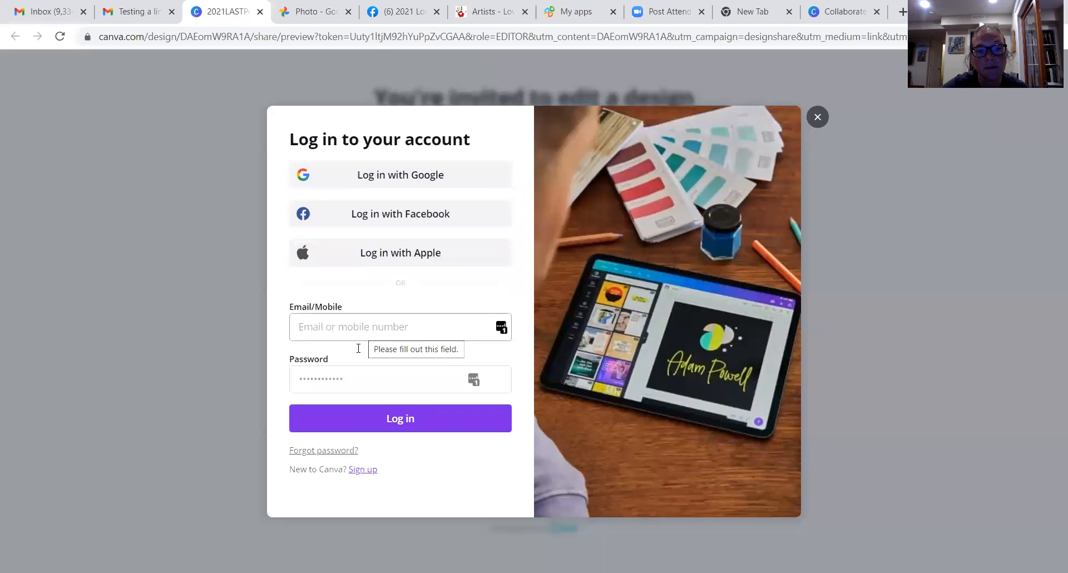
click(365, 470)
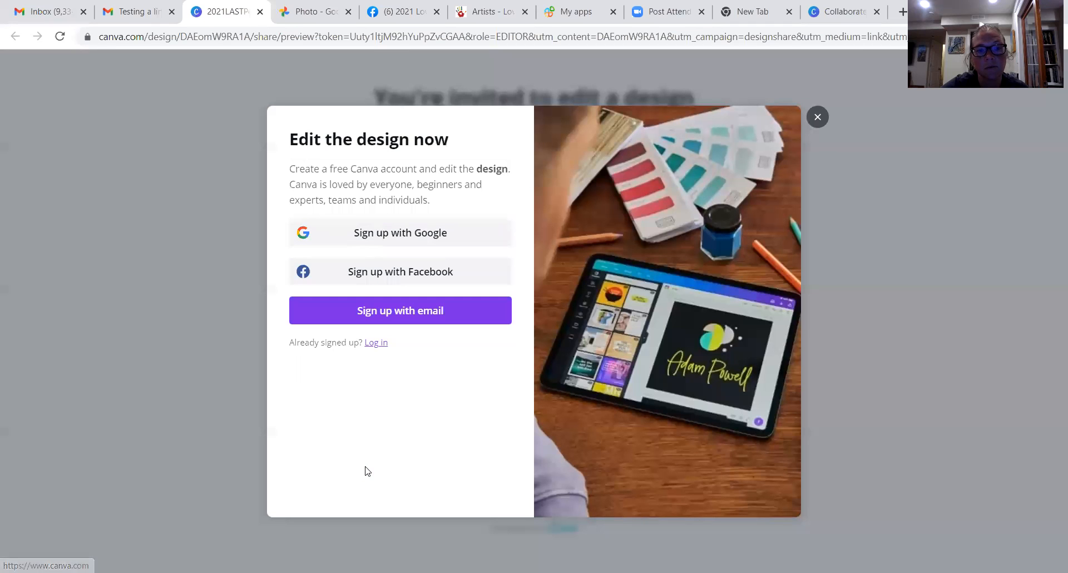
click(383, 313)
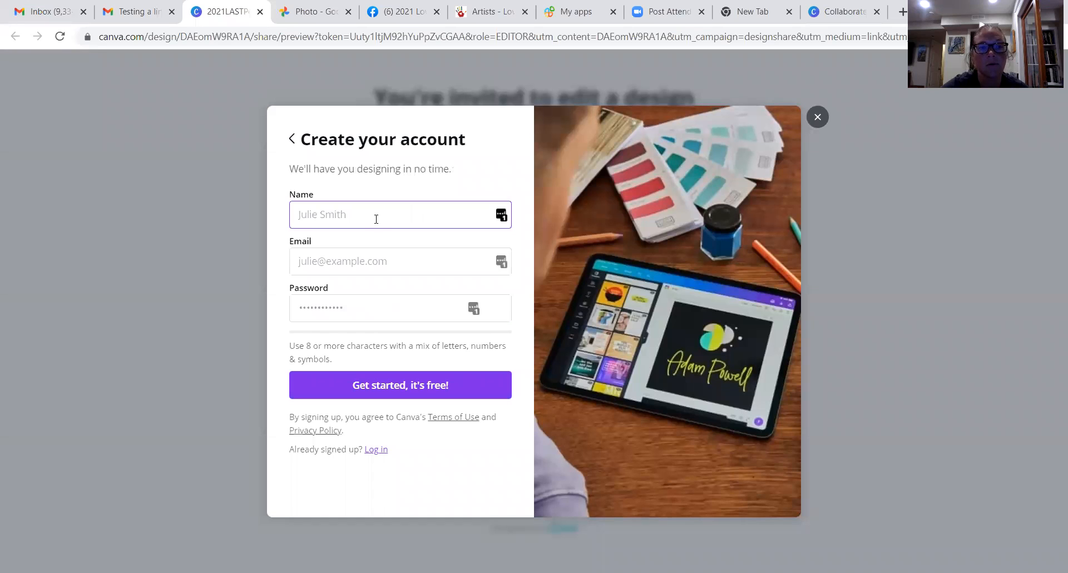
click(376, 218)
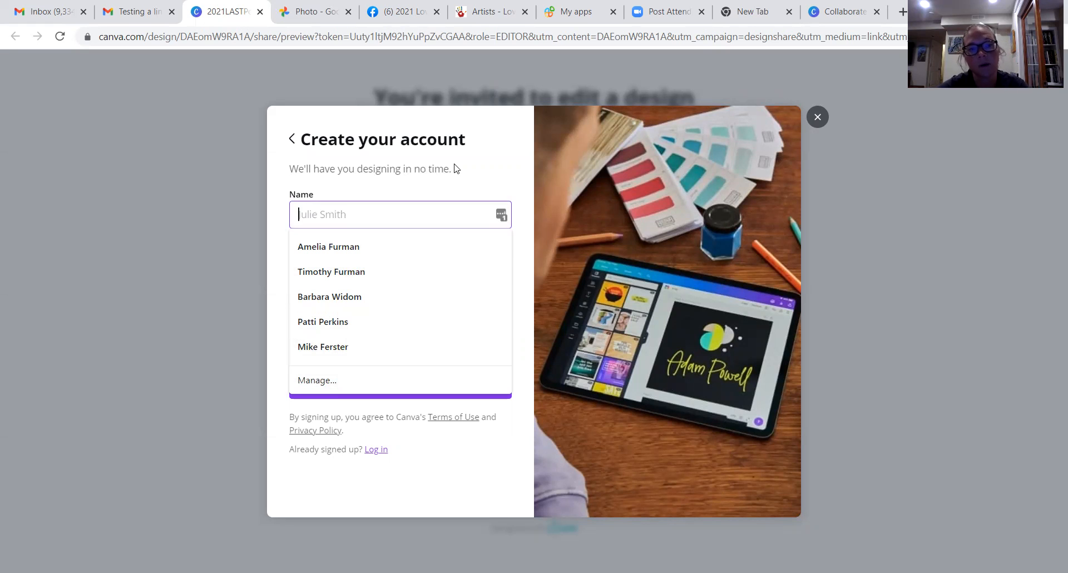
click(432, 472)
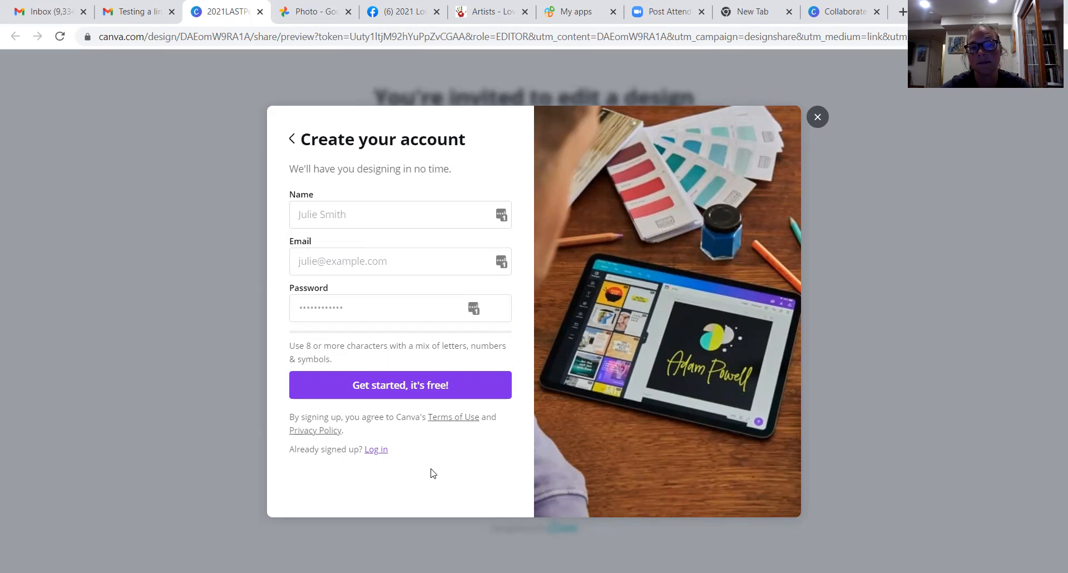
Return to the "Testing a link" email, reopen the shared postcard design link and choose to edit the design
click(128, 15)
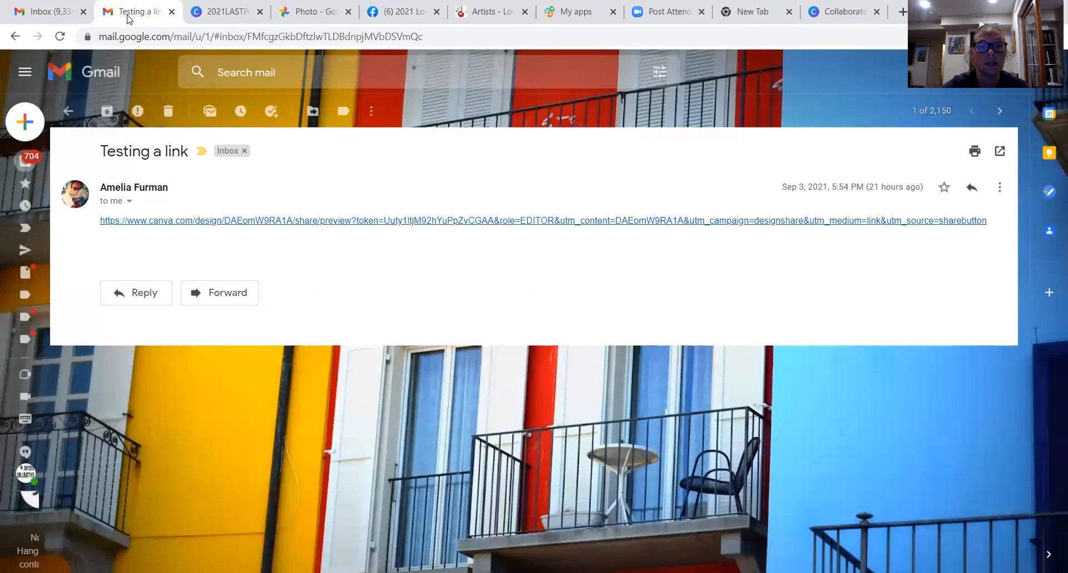
click(235, 222)
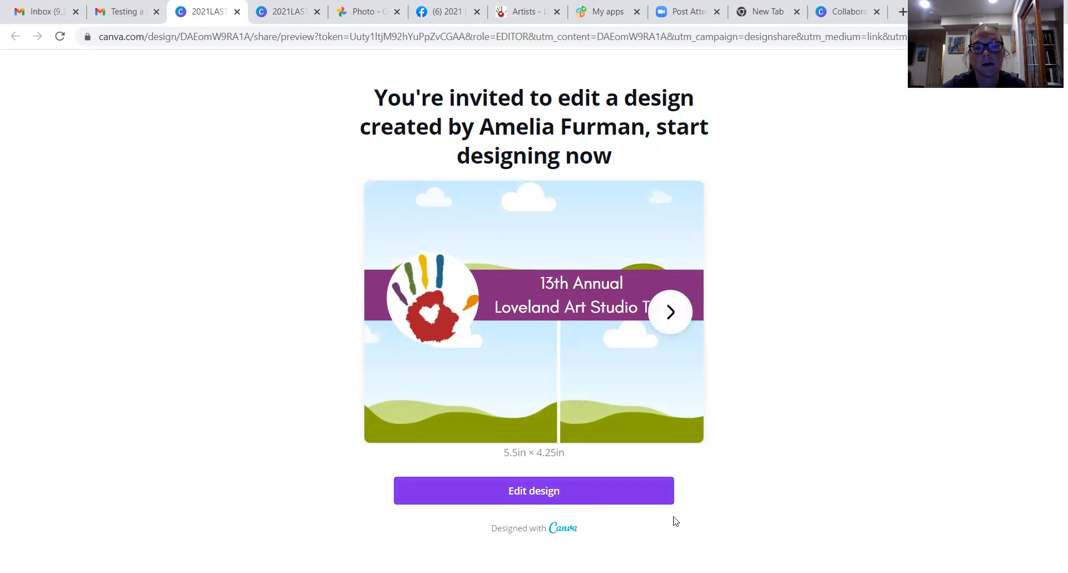
click(586, 501)
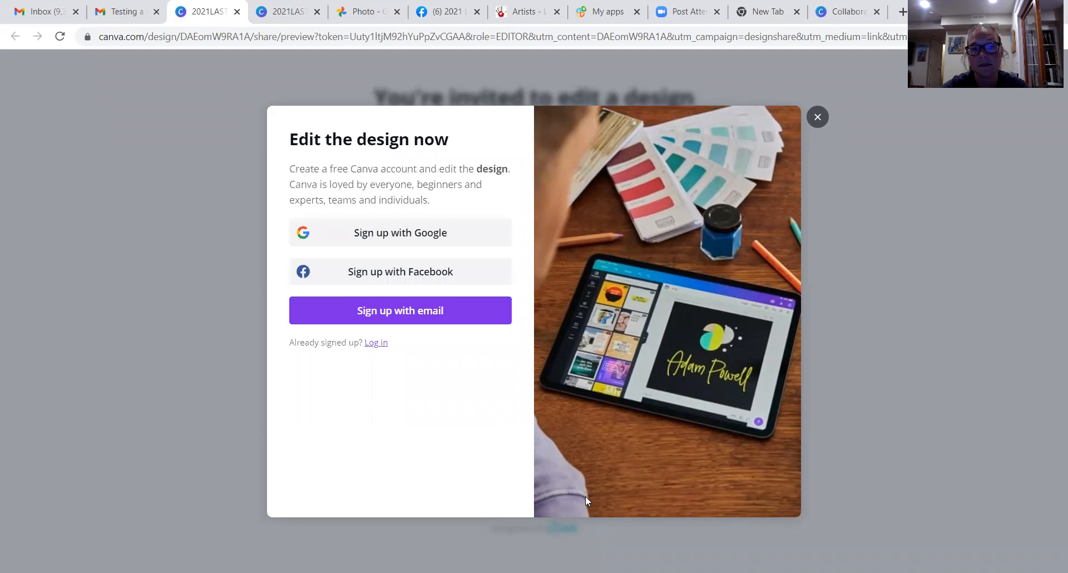
Try to sign up with email, filling in the saved full name, email address and account password
click(417, 315)
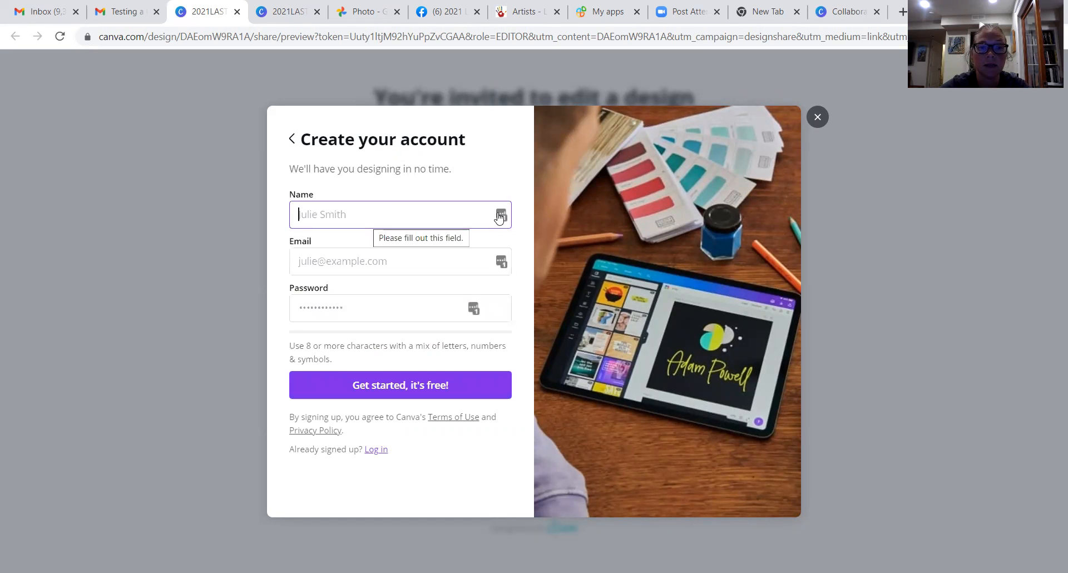
click(503, 216)
click(363, 246)
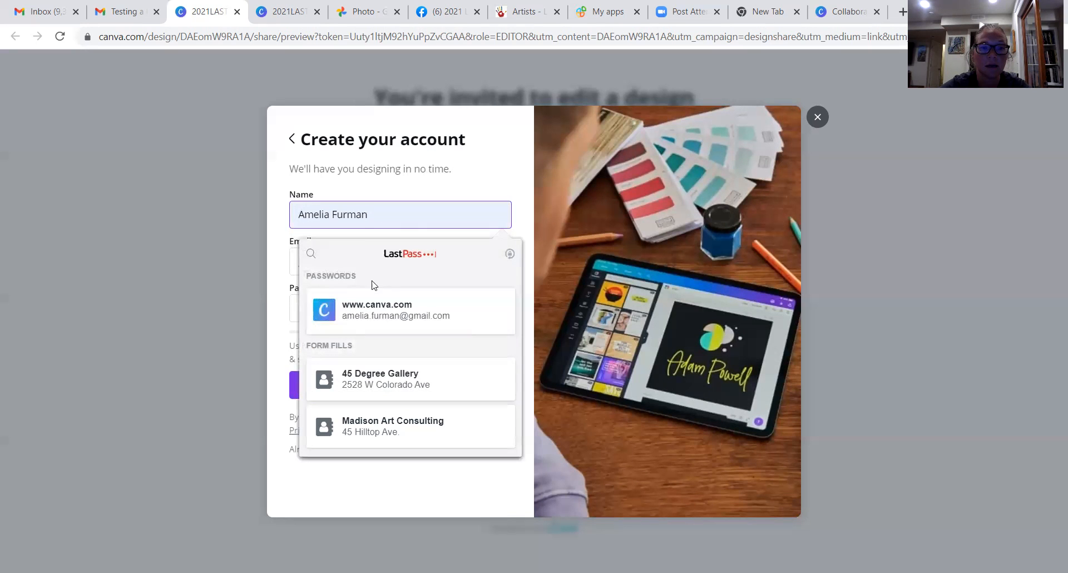
click(368, 318)
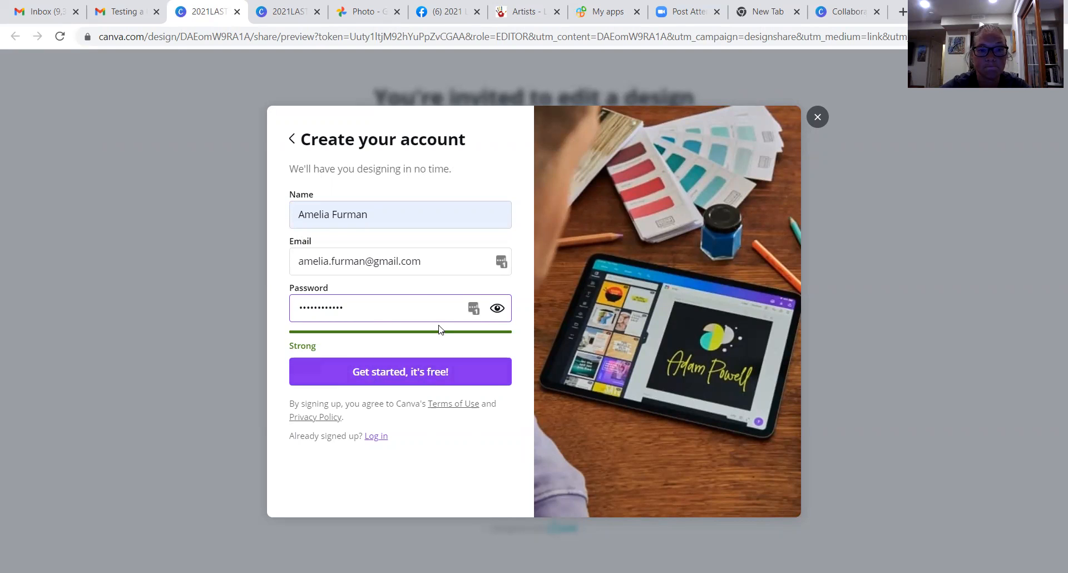
Log in to the existing account with the saved email address and account password to open the postcard design
click(377, 437)
click(349, 326)
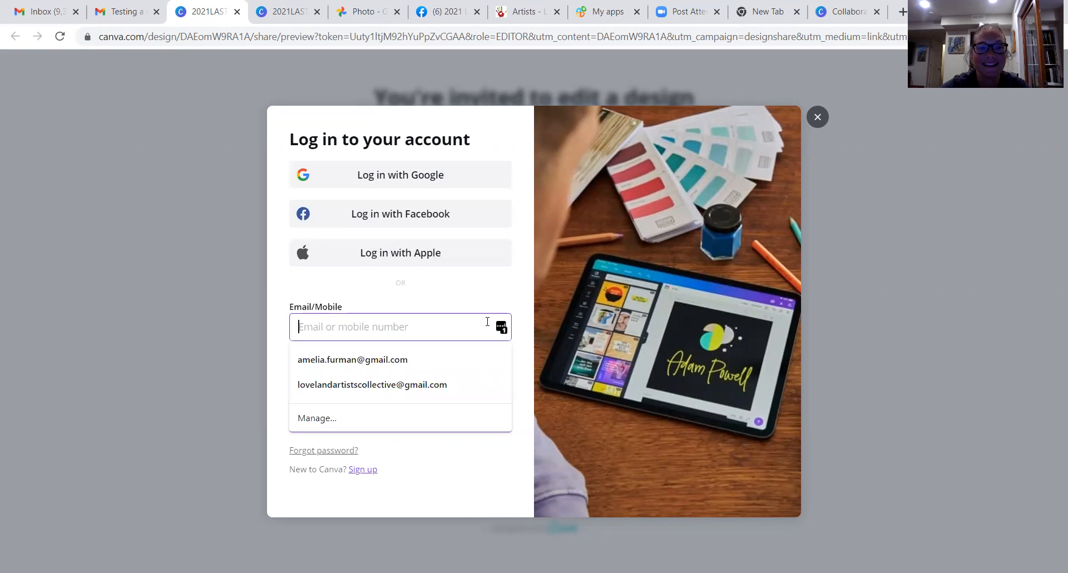
click(437, 367)
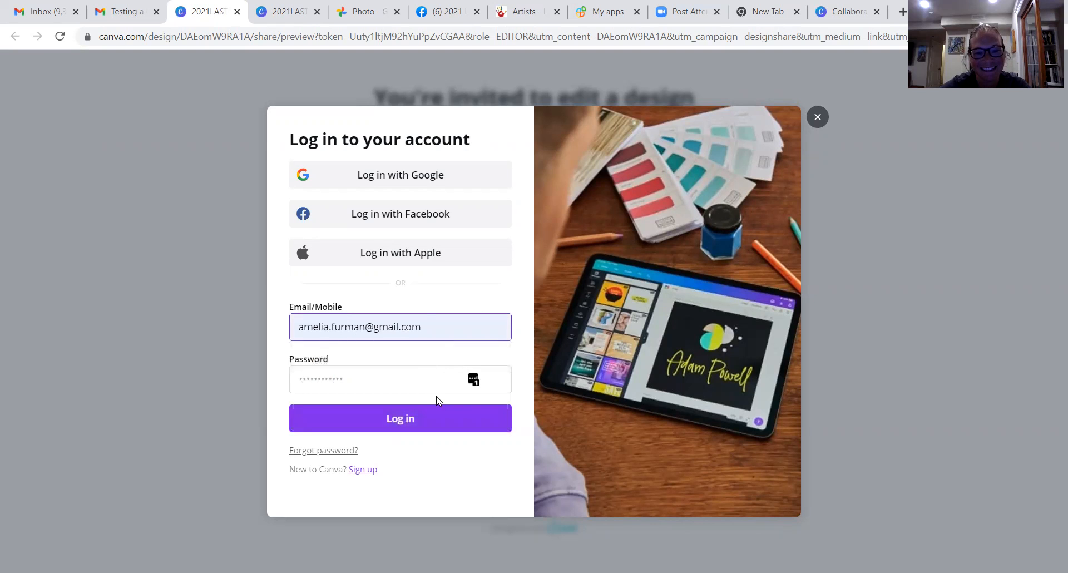
click(473, 380)
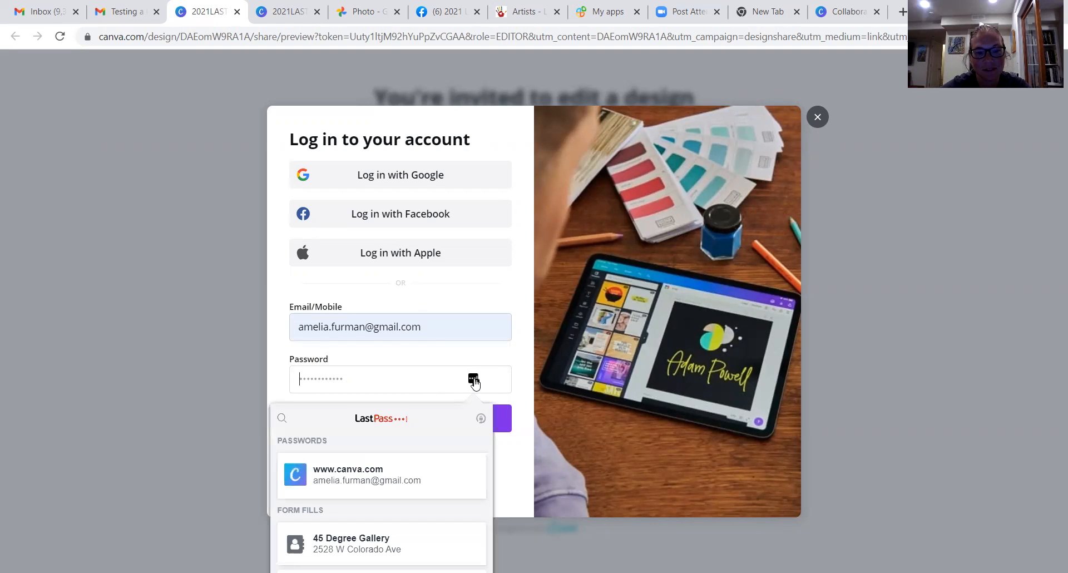
click(375, 482)
click(376, 426)
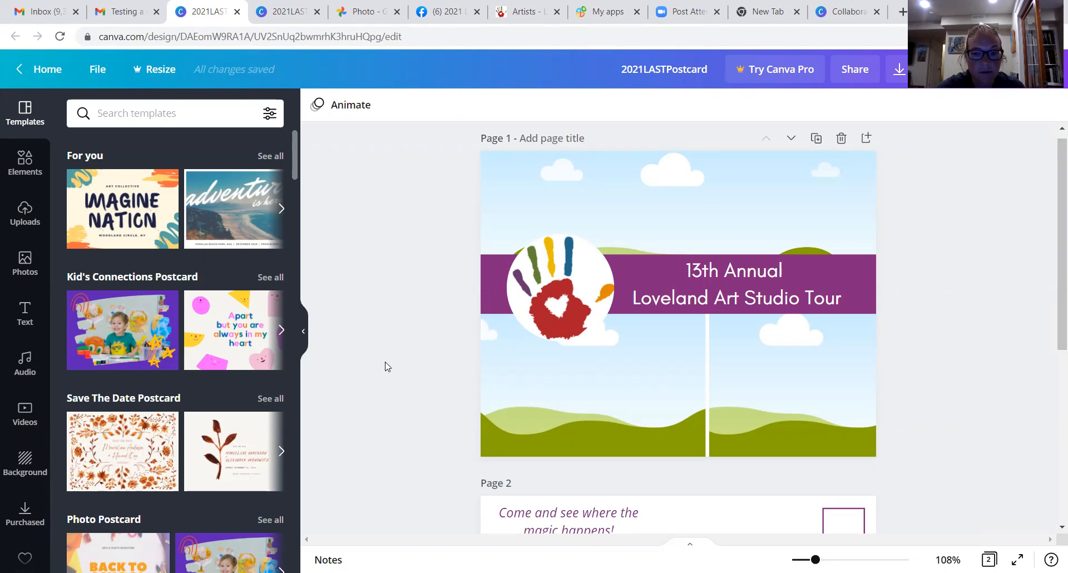
Upload the keepgoing12x12 painting from the device's Desktop folder PROFESSIONAL > ARTWORKS > Originals > paintings > trees
click(26, 221)
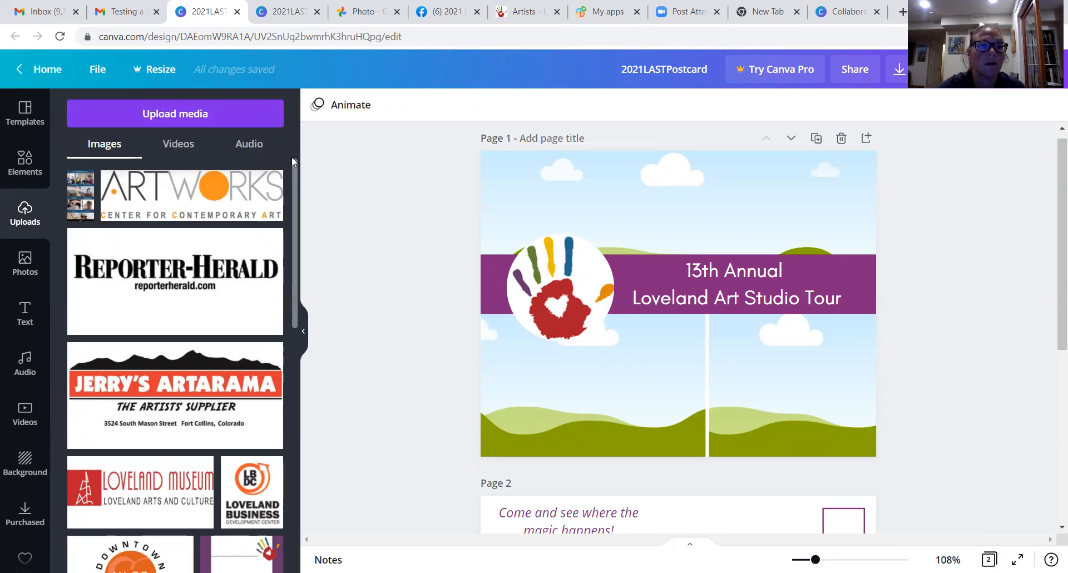
click(216, 113)
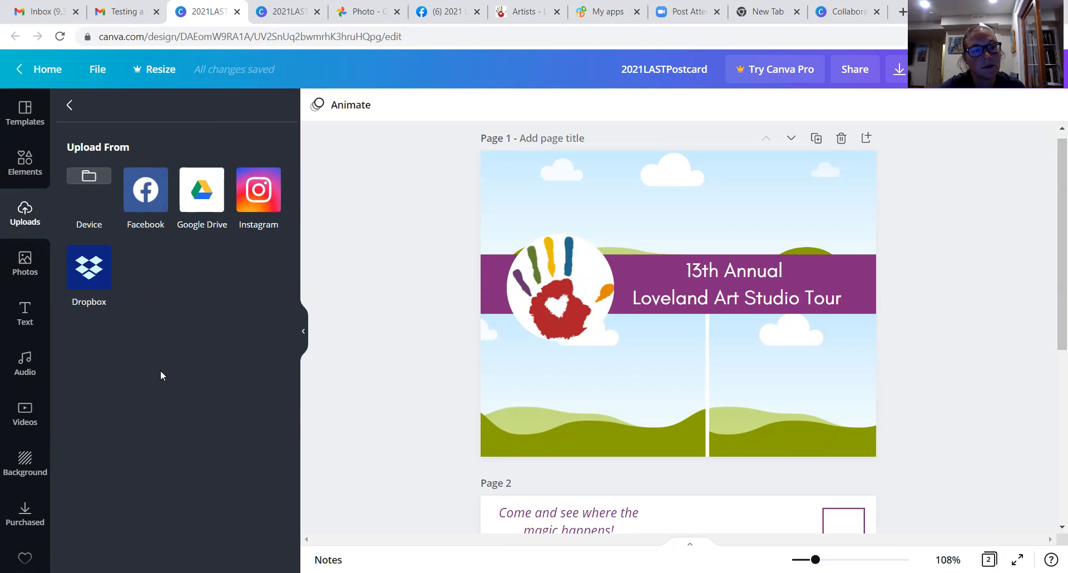
click(78, 177)
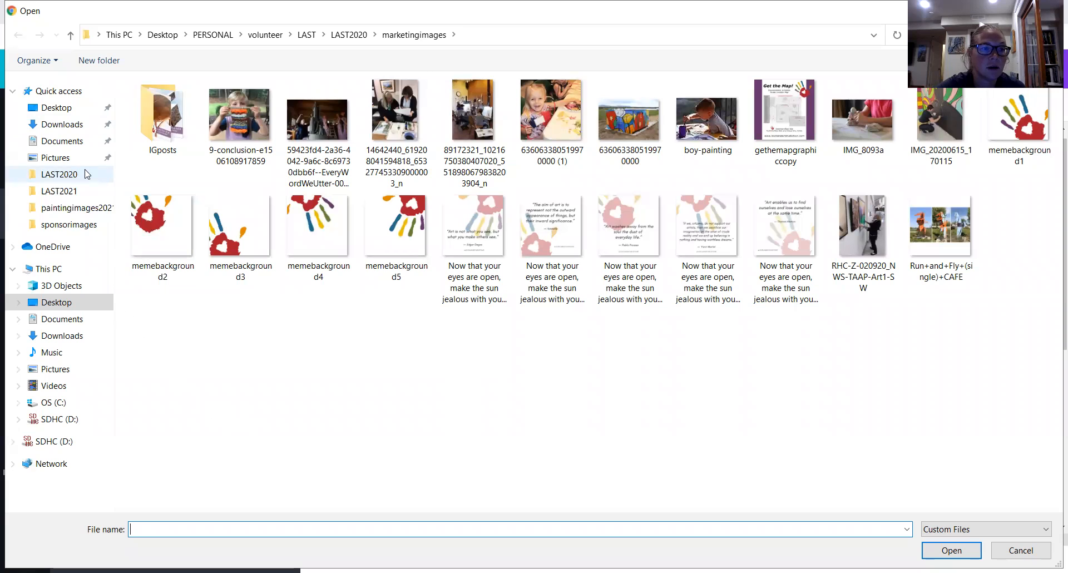
click(58, 108)
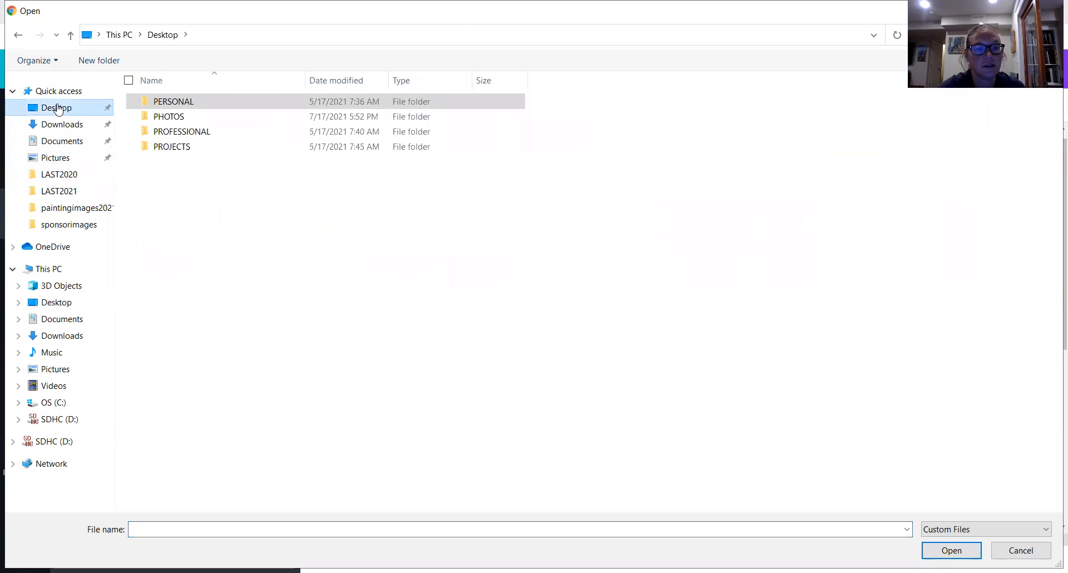
double_click(171, 133)
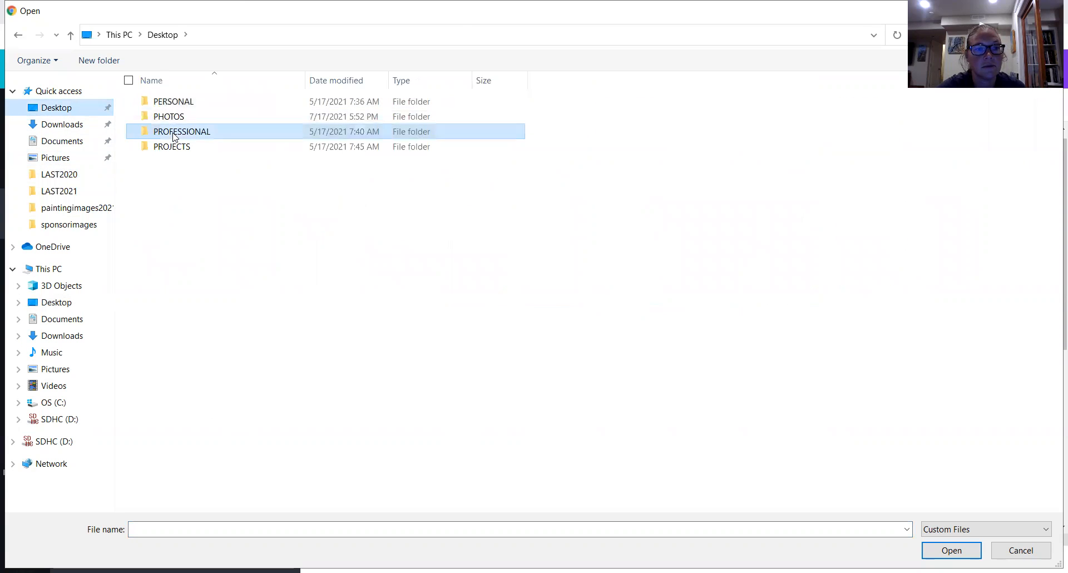
click(173, 103)
double_click(173, 103)
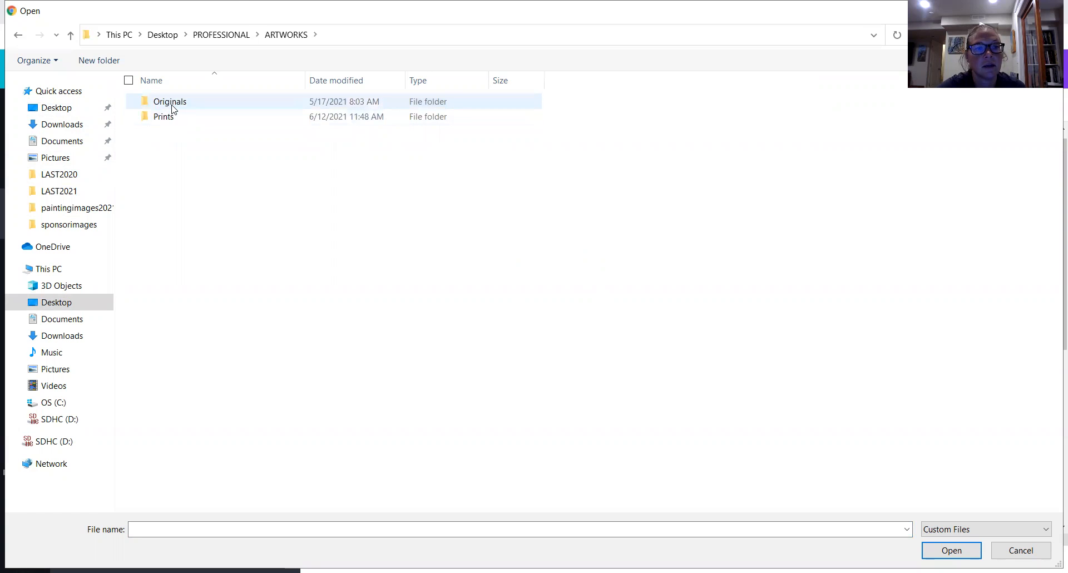
double_click(173, 102)
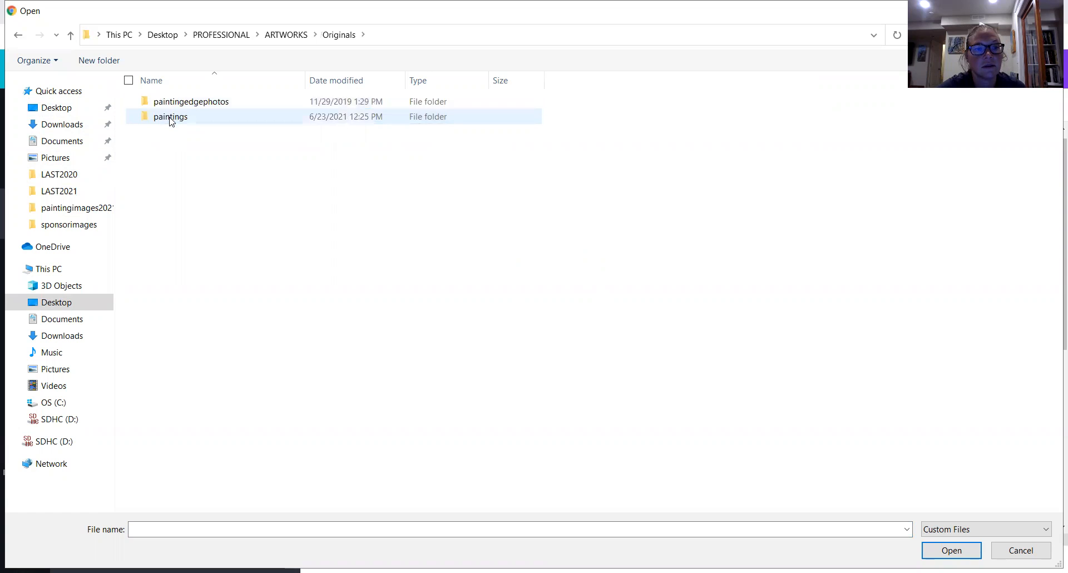
double_click(170, 117)
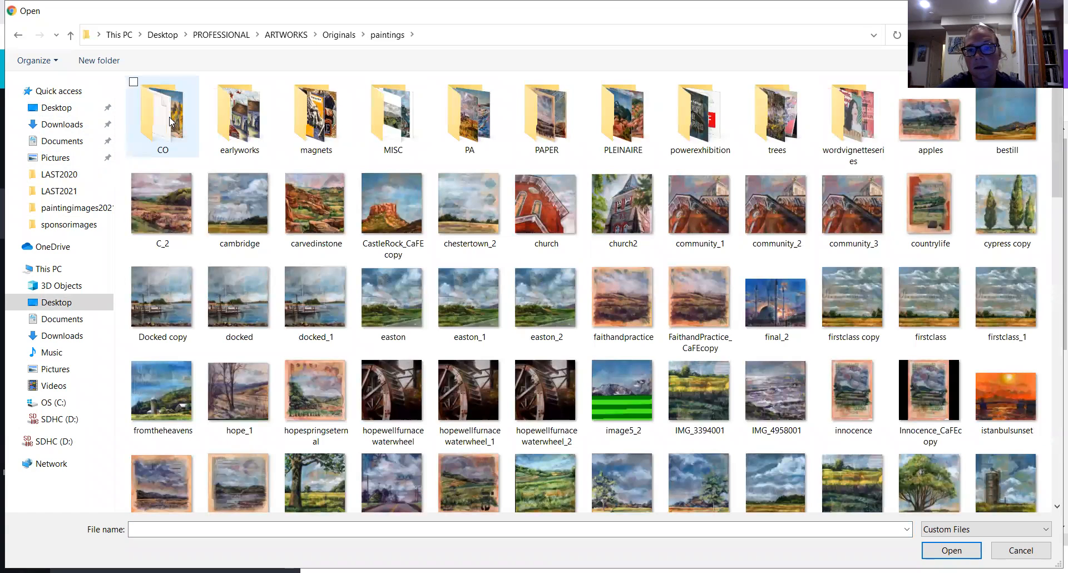
double_click(792, 124)
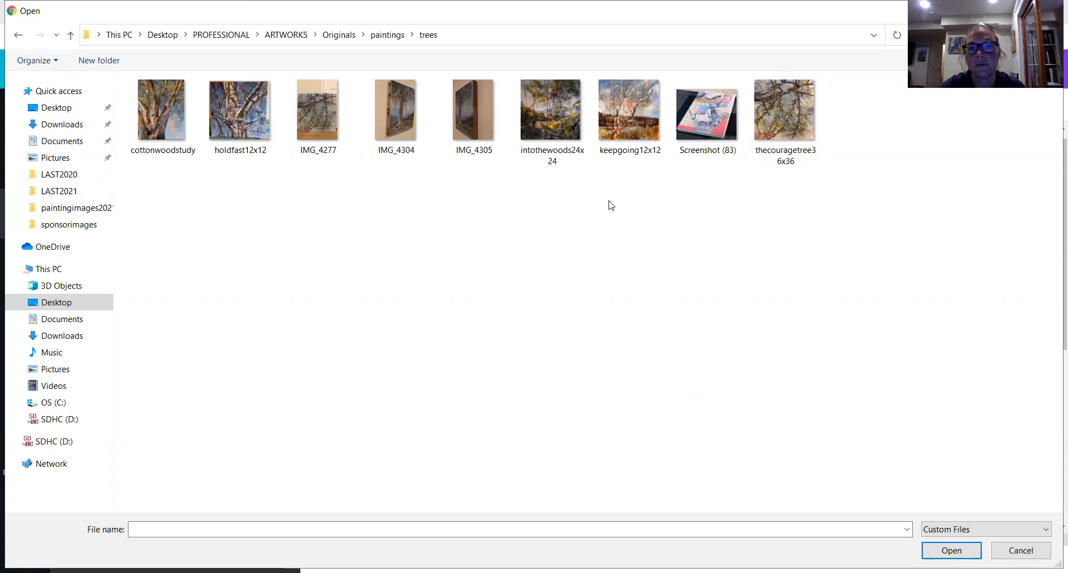
click(637, 116)
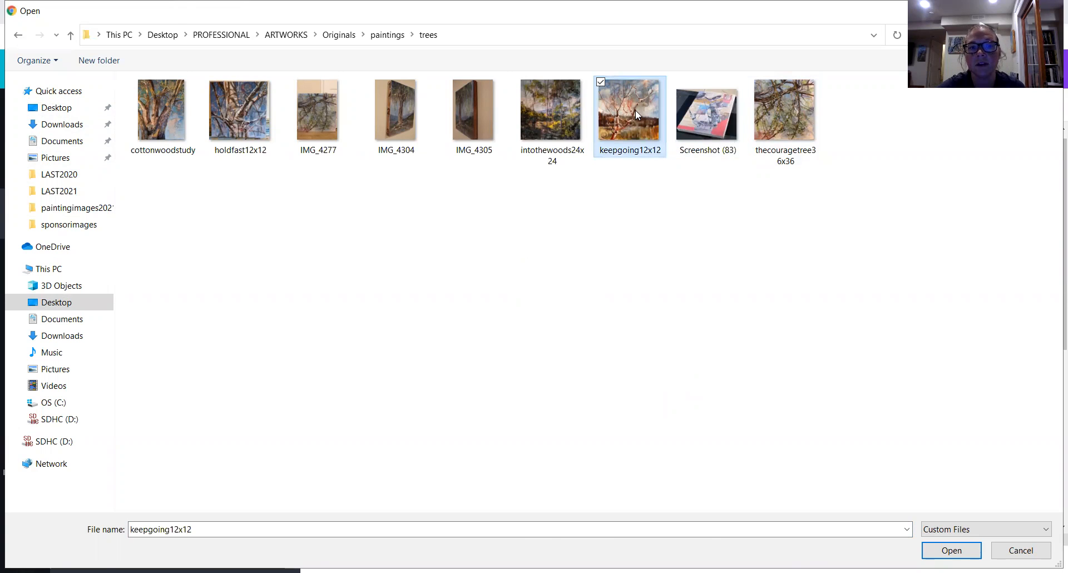
double_click(637, 116)
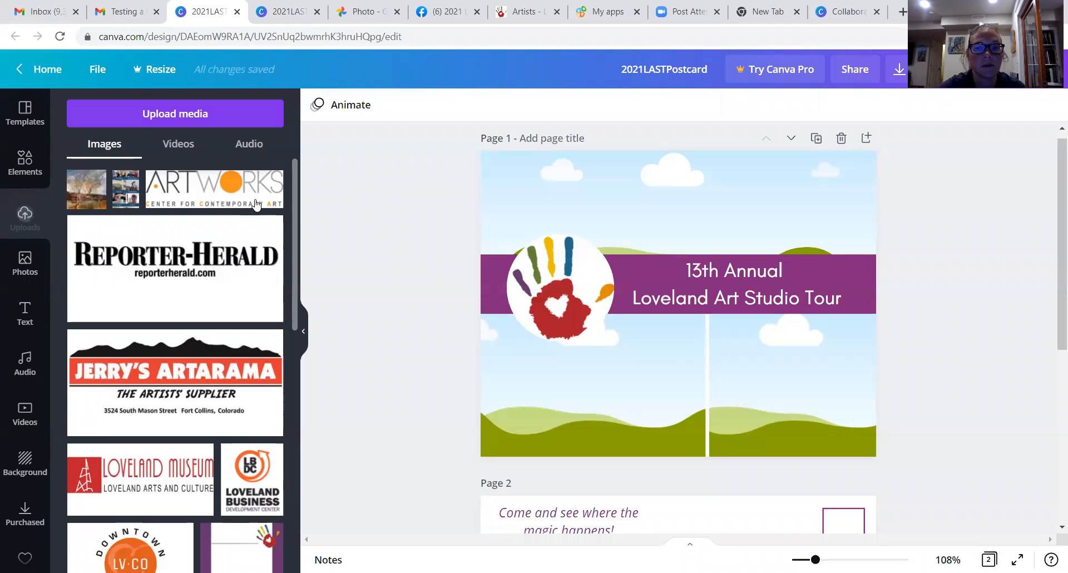
Upload the "findingmyway copy" painting from the device's CO folder inside Originals > paintings
click(173, 114)
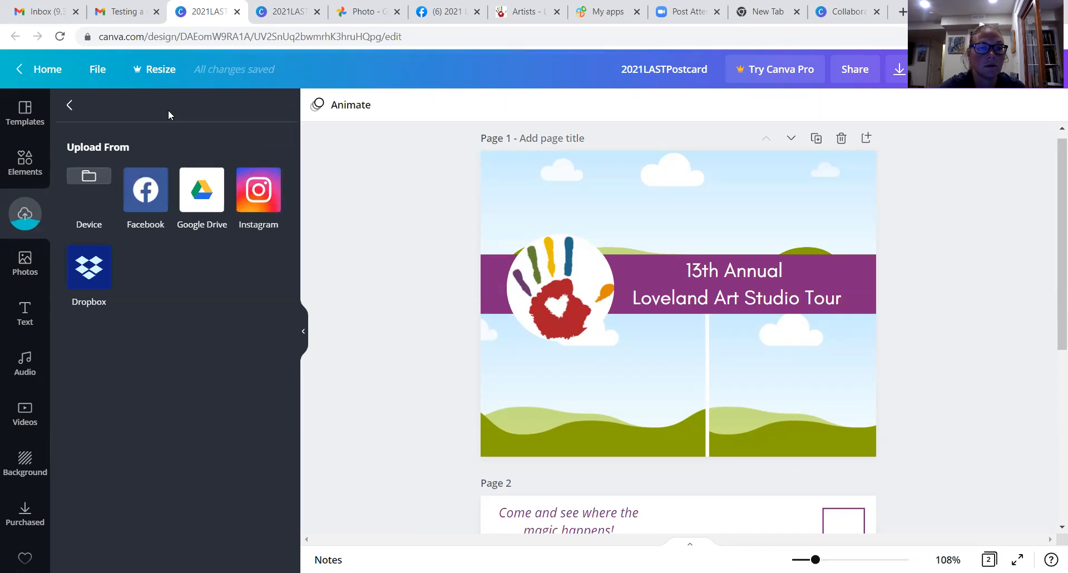
click(90, 173)
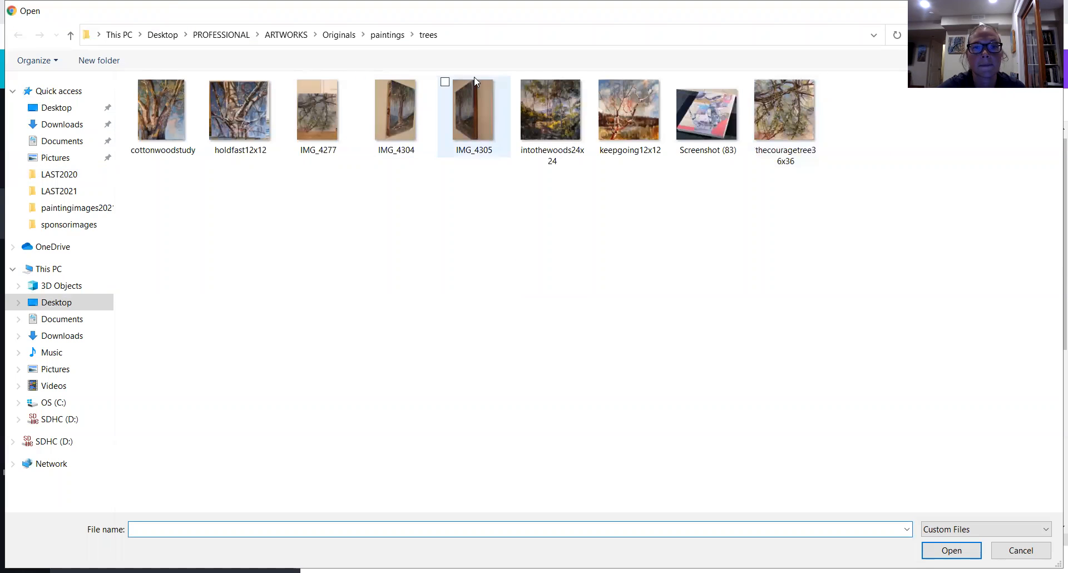
click(387, 34)
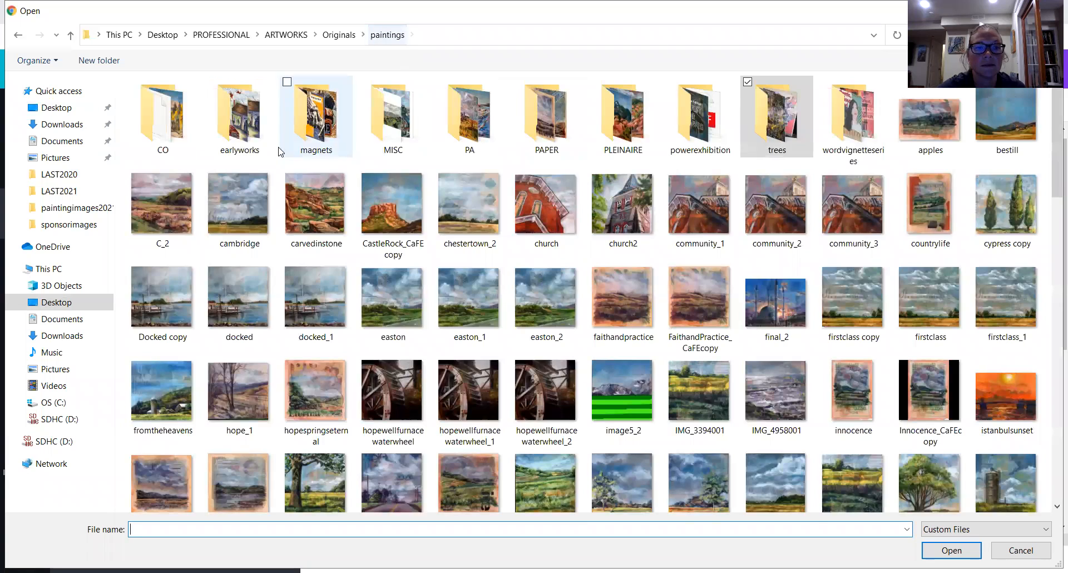
double_click(183, 139)
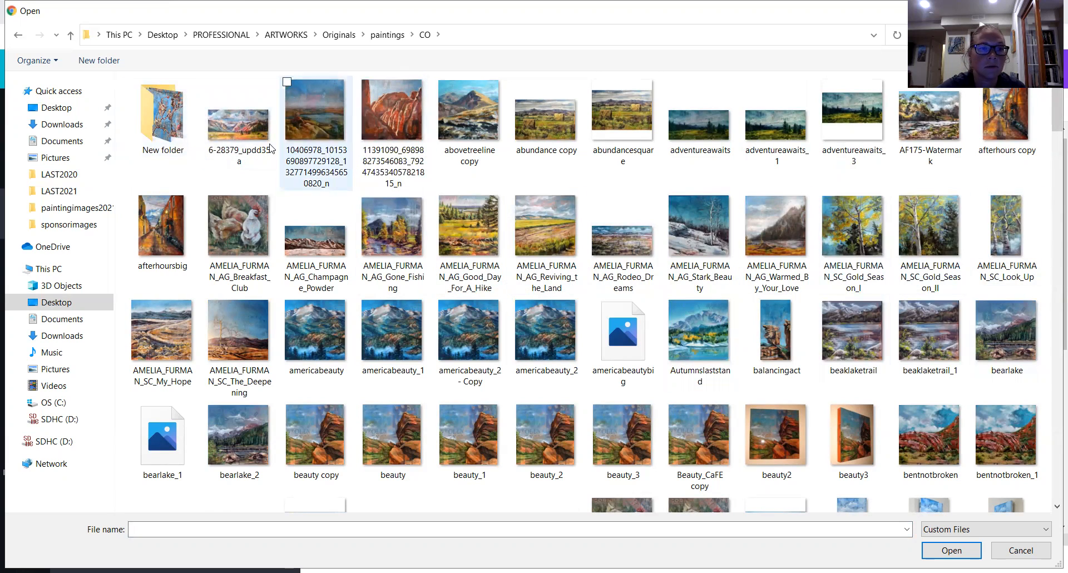
click(1053, 255)
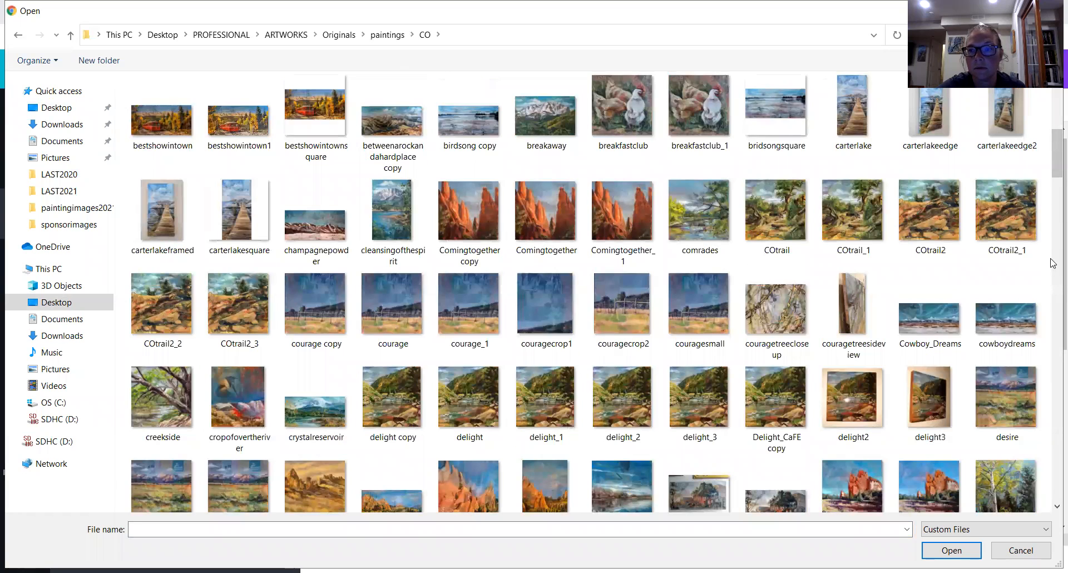
drag(1053, 166, 1053, 270)
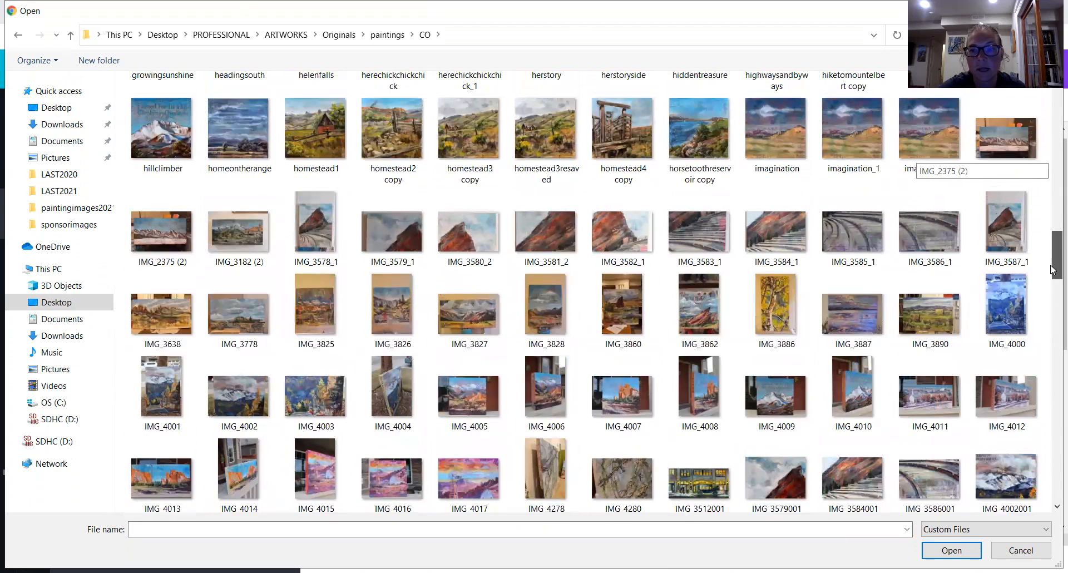
drag(1052, 270, 1053, 218)
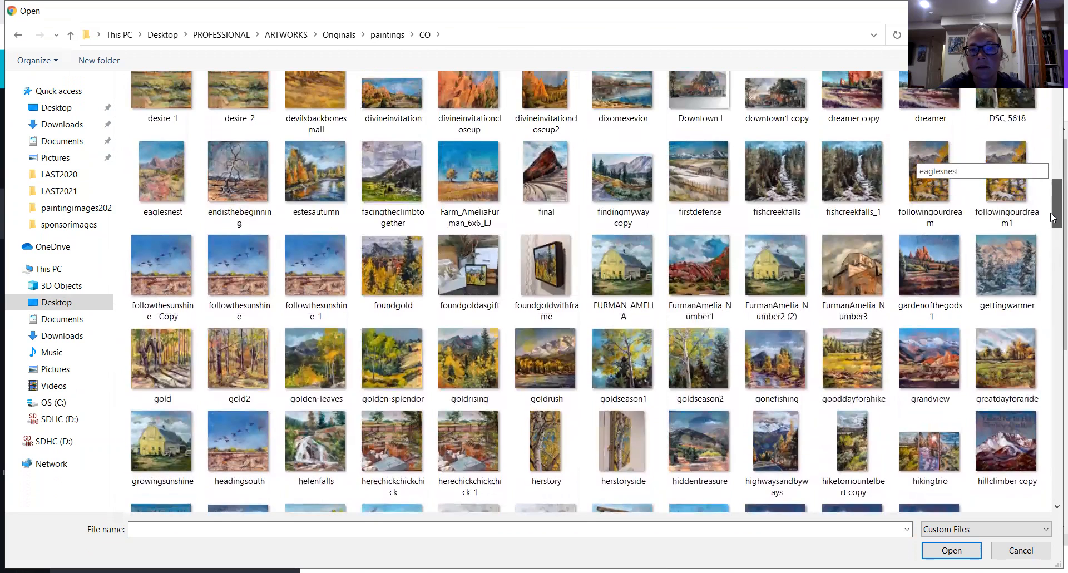
click(610, 185)
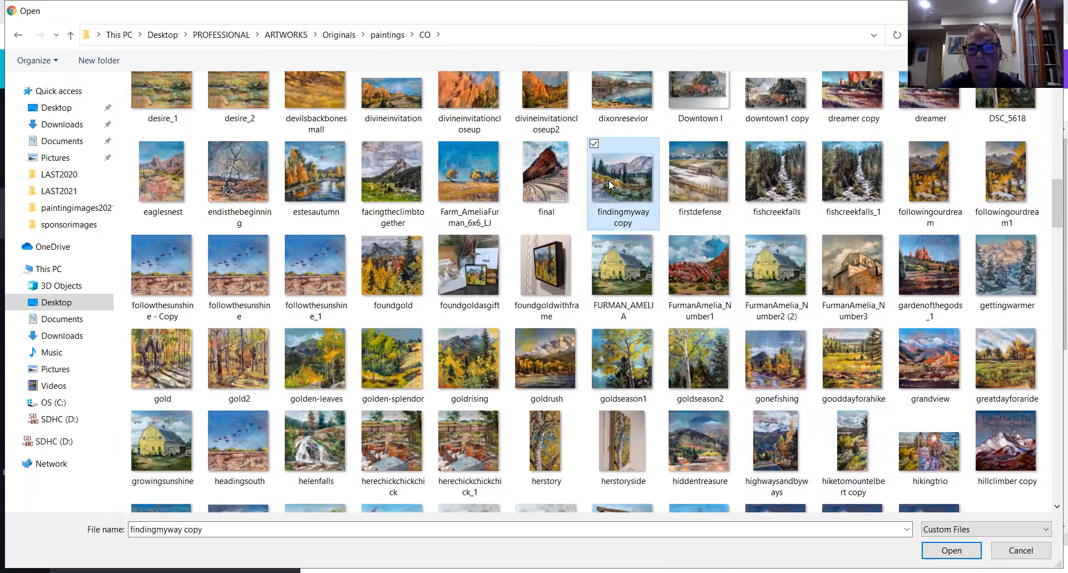
click(951, 550)
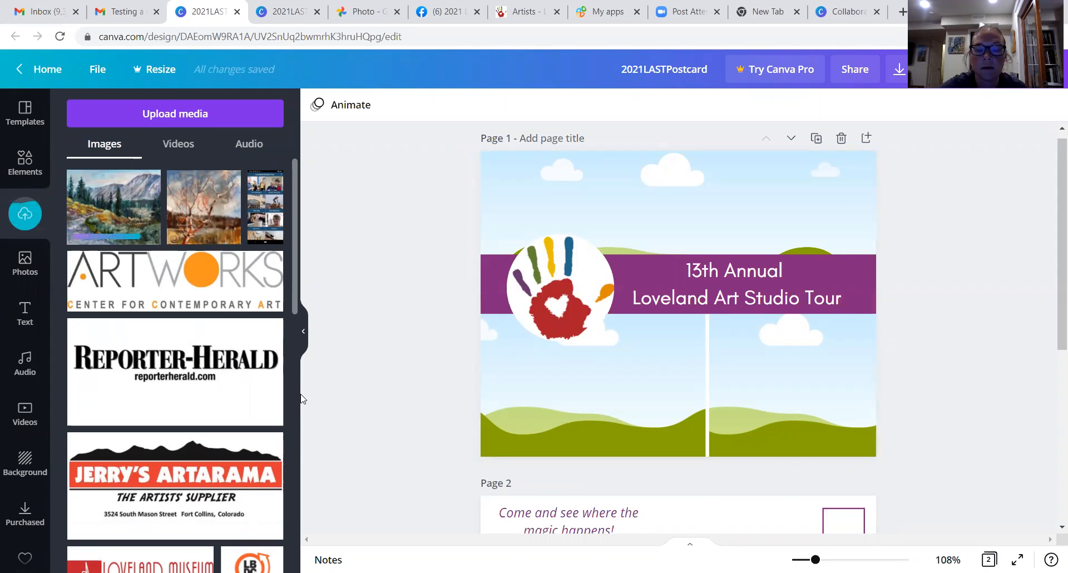
Upload the portrait photo IMG_20200225_191327 from the device's Desktop folder PHOTOS > HEADSHOTS
click(163, 105)
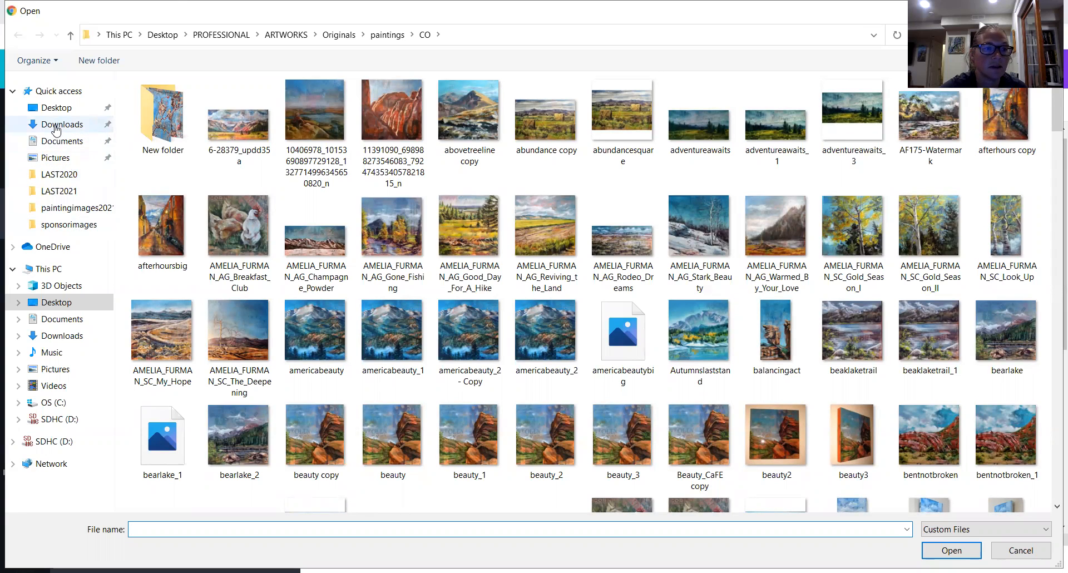
click(54, 107)
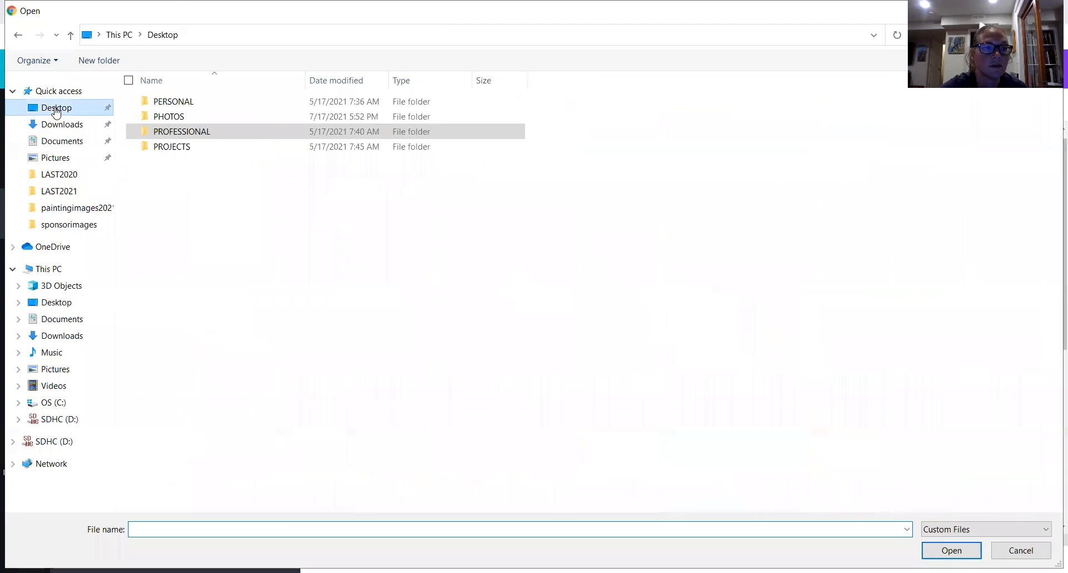
double_click(169, 116)
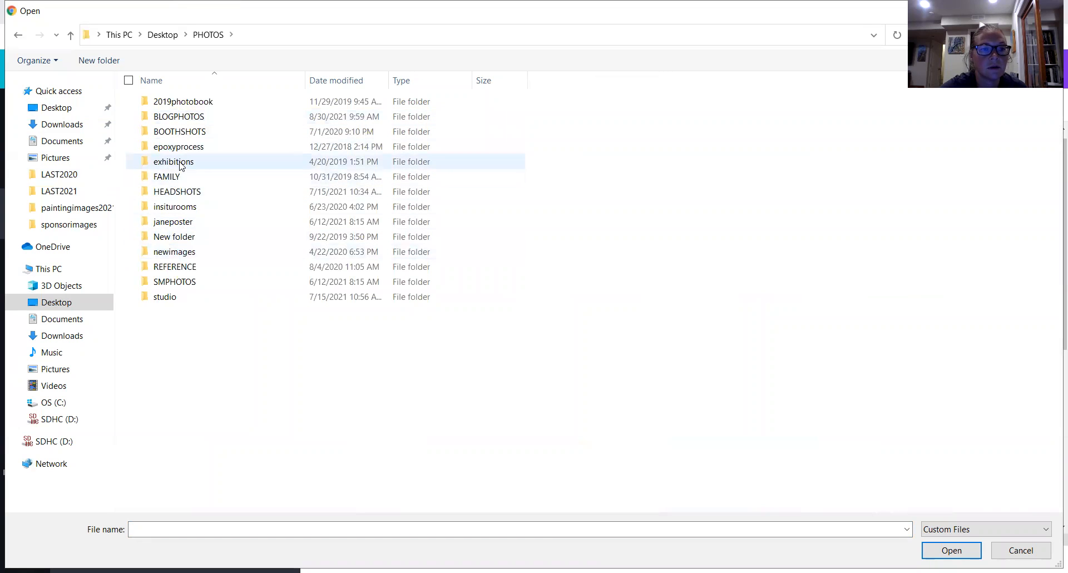
double_click(177, 192)
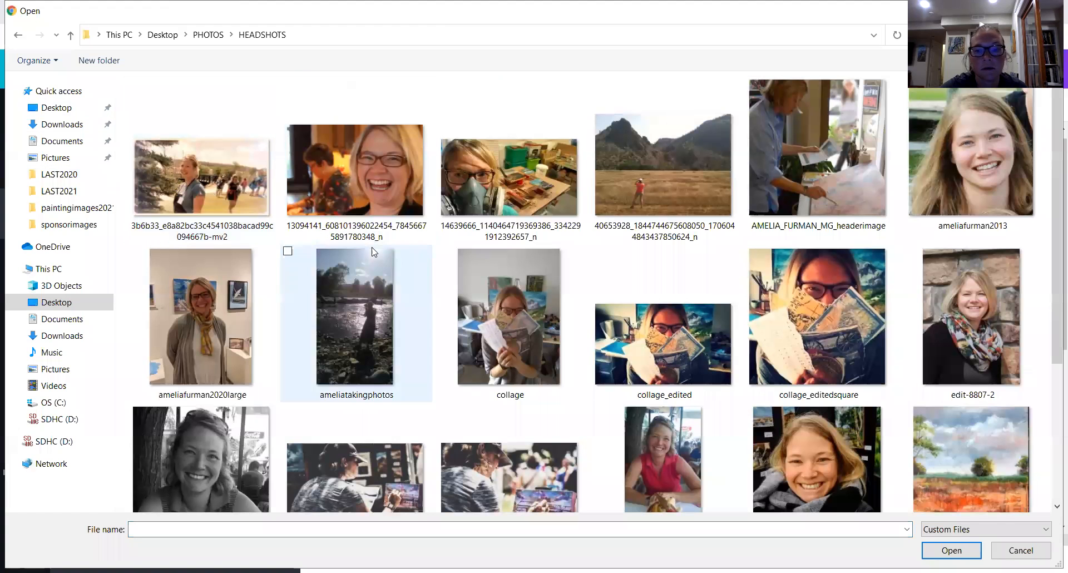
scroll(1052, 242, down, 1)
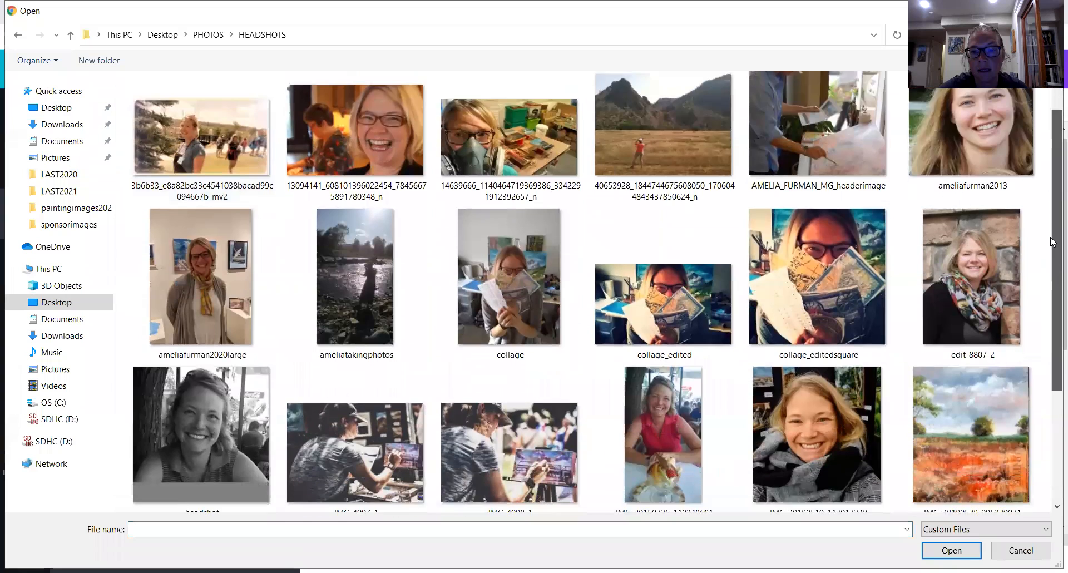
scroll(1052, 241, down, 3)
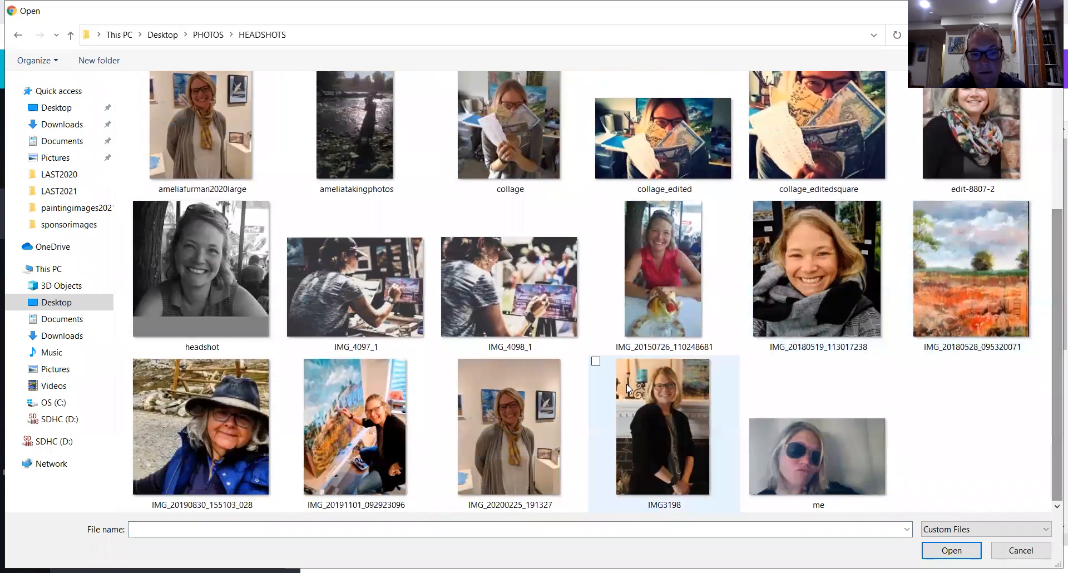
click(506, 431)
click(948, 551)
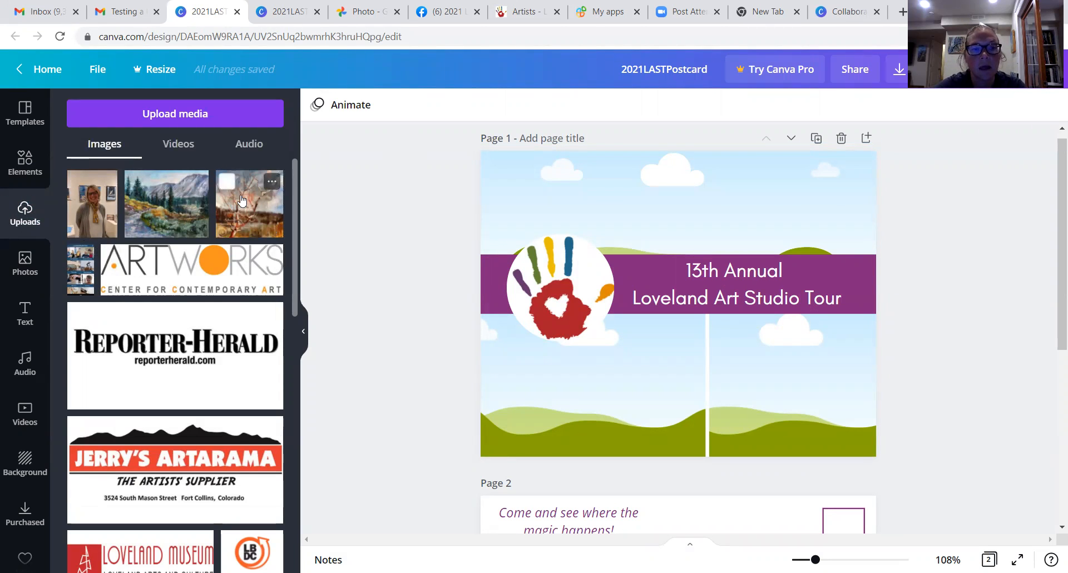
mouse_move(167, 204)
mouse_down()
mouse_move(312, 216)
mouse_move(498, 198)
mouse_up()
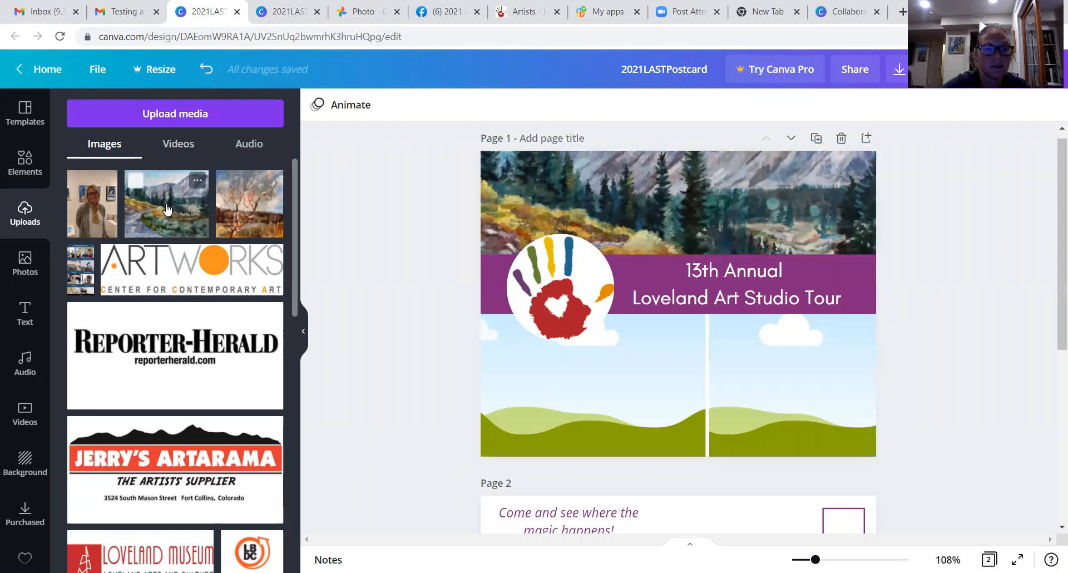
click(590, 215)
key(ctrl+z)
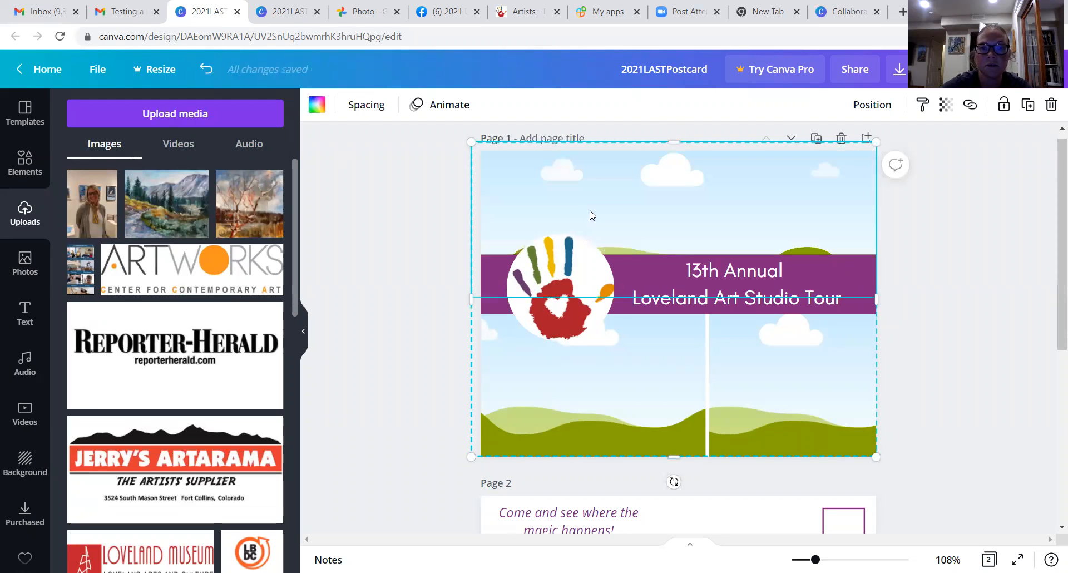
Place the mountain landscape painting in page 1's upper frame and shift it down within its crop to show the peaks
mouse_move(153, 196)
mouse_down()
mouse_move(256, 196)
mouse_move(427, 149)
mouse_move(509, 171)
mouse_up()
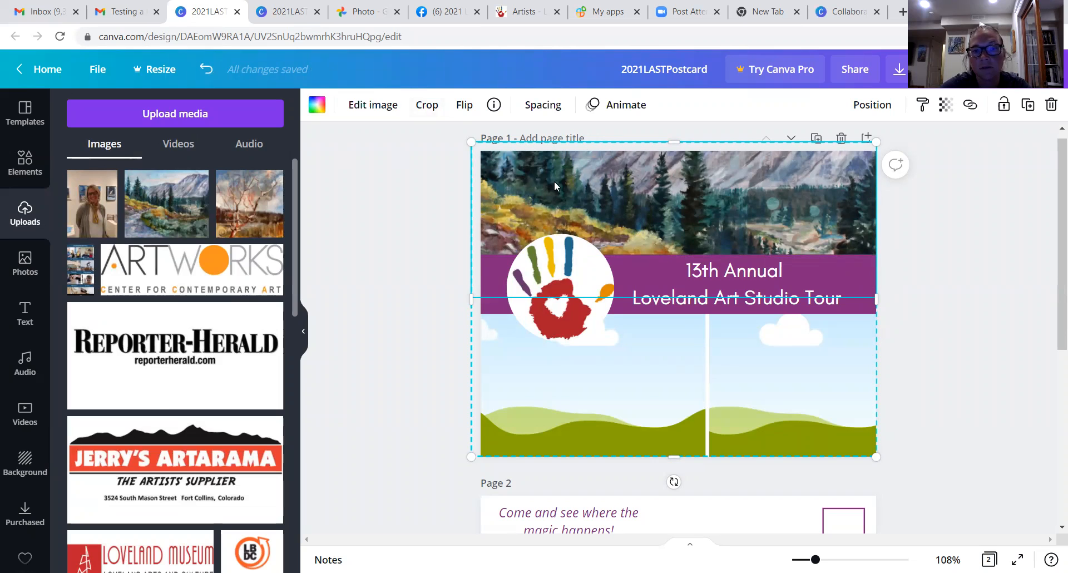
click(428, 105)
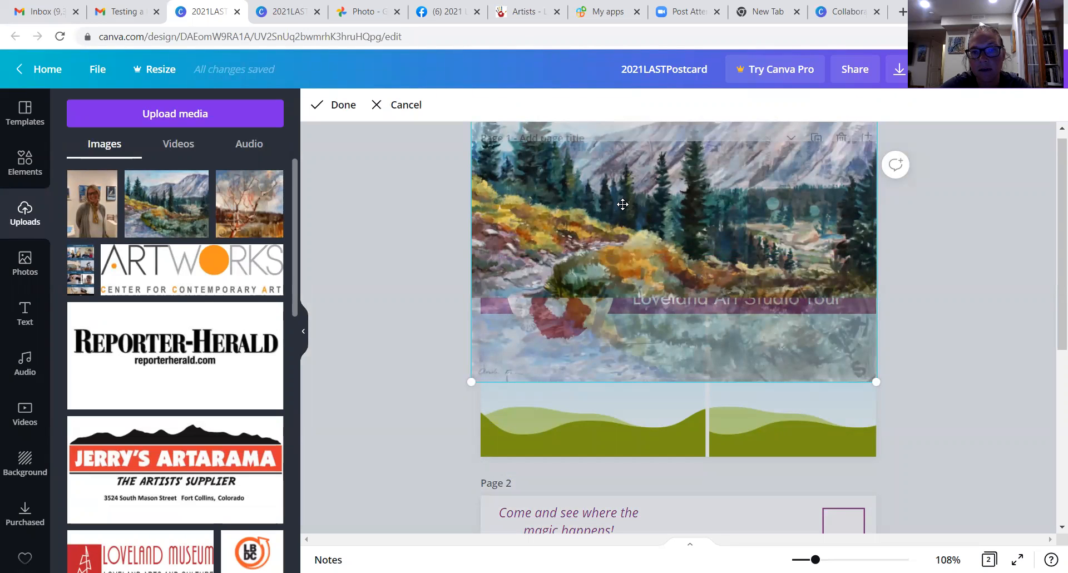
drag(624, 169, 640, 226)
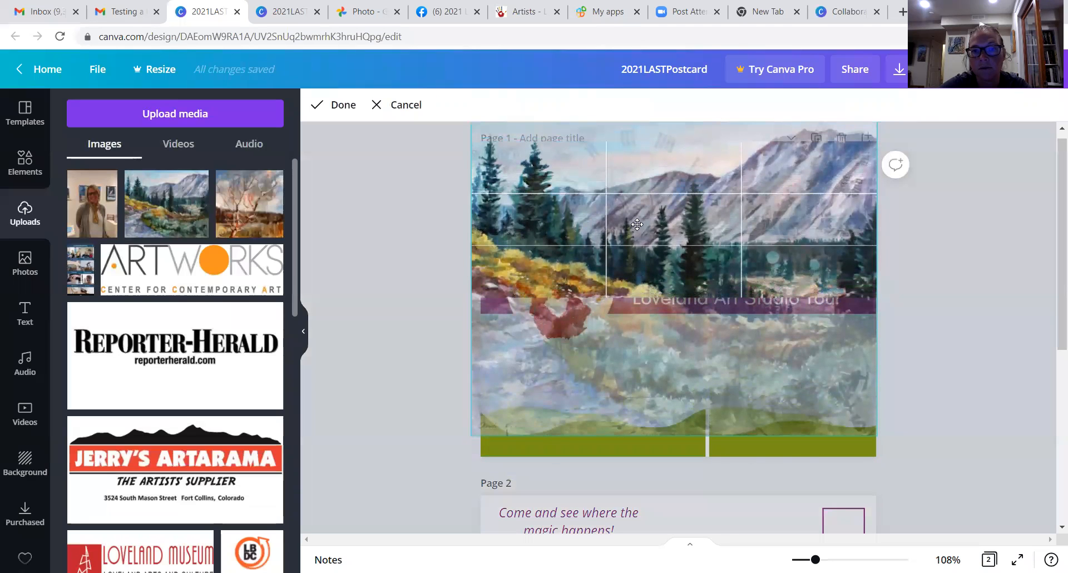
click(921, 343)
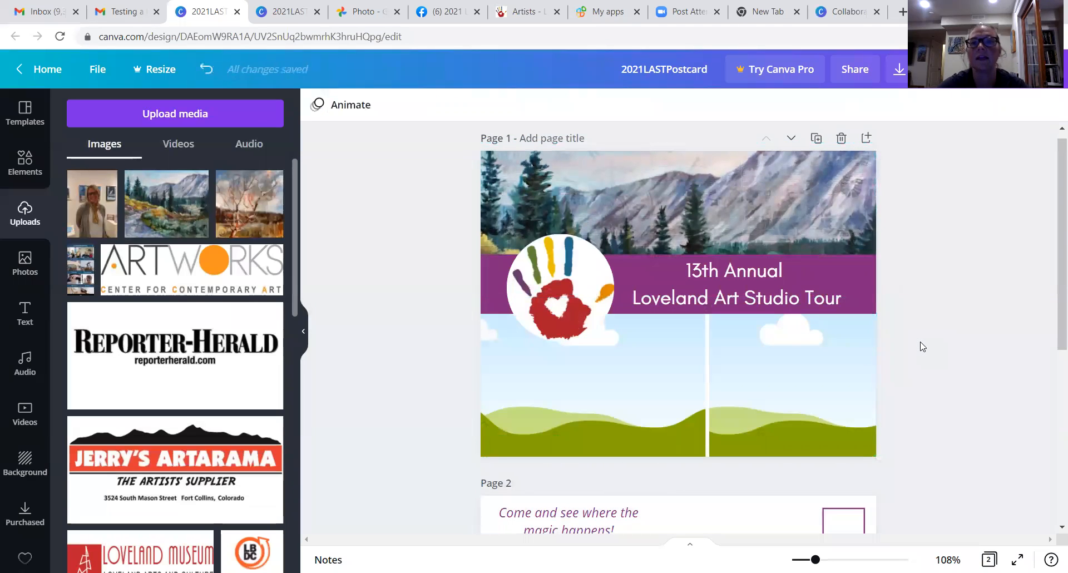
drag(791, 302, 945, 336)
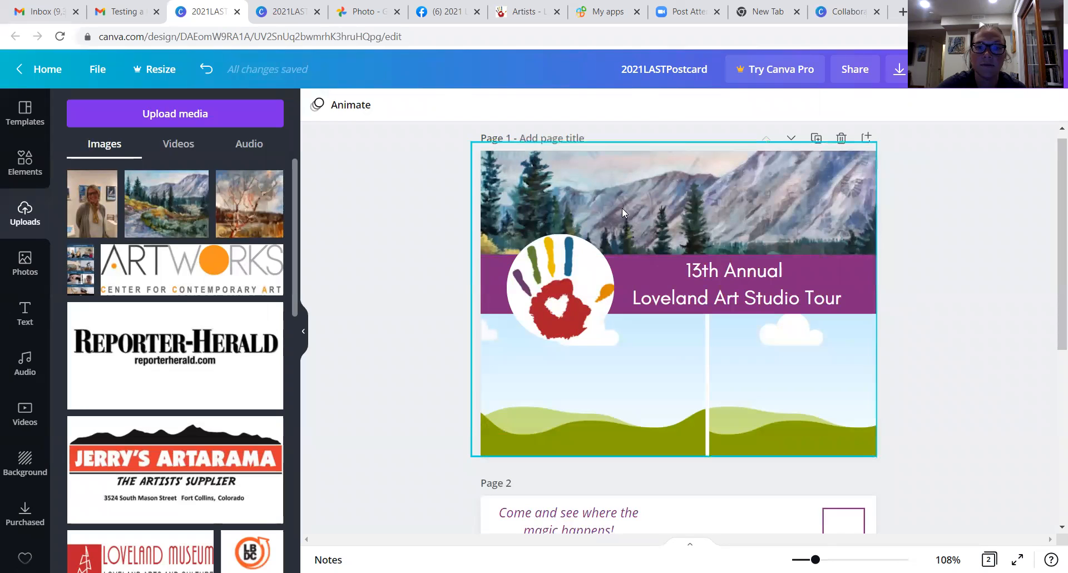
Fill page 1's lower-right frame with the tree painting and its lower-left frame with the portrait photo
drag(257, 203, 589, 334)
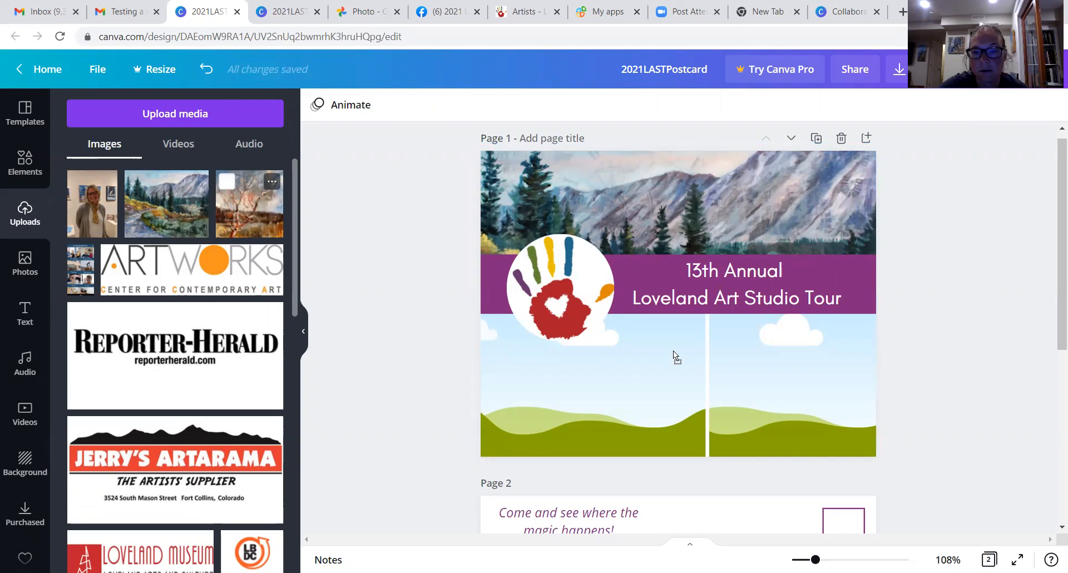
drag(792, 355, 792, 355)
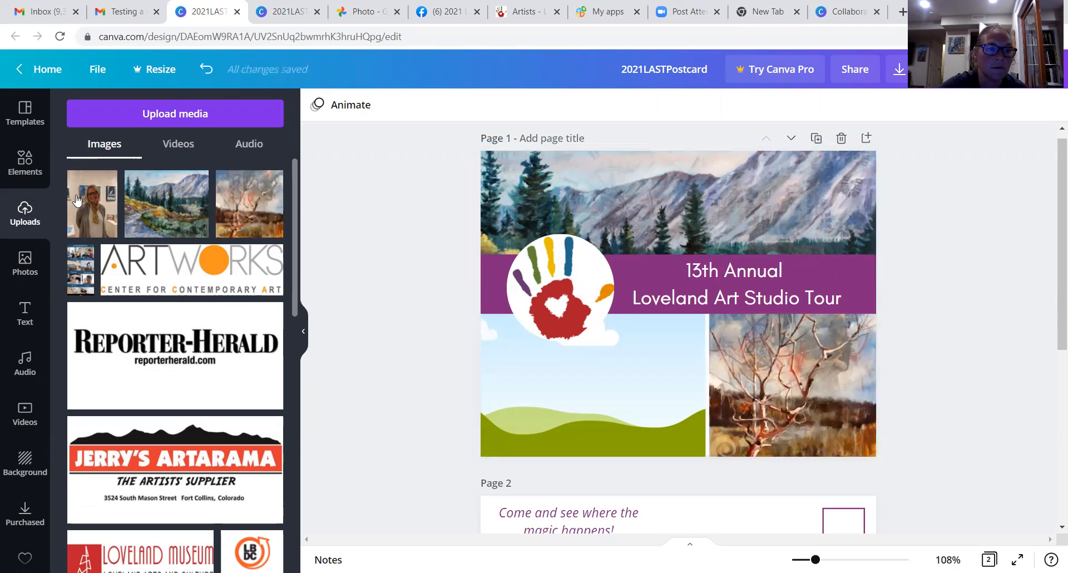
drag(82, 209, 637, 392)
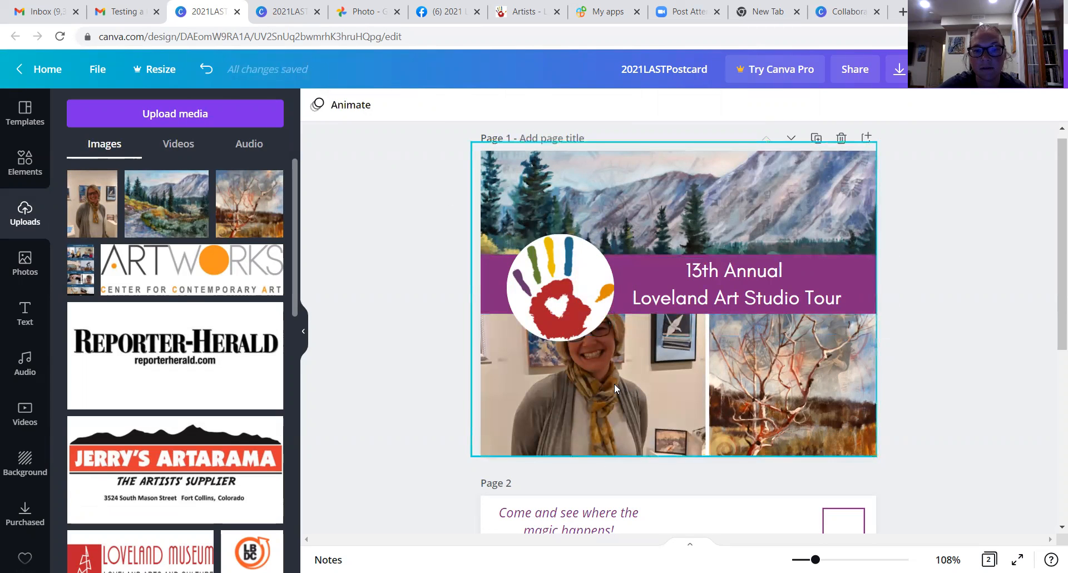
Shift the portrait photo down within its crop so the face sits clear of the handprint logo
click(614, 383)
click(421, 106)
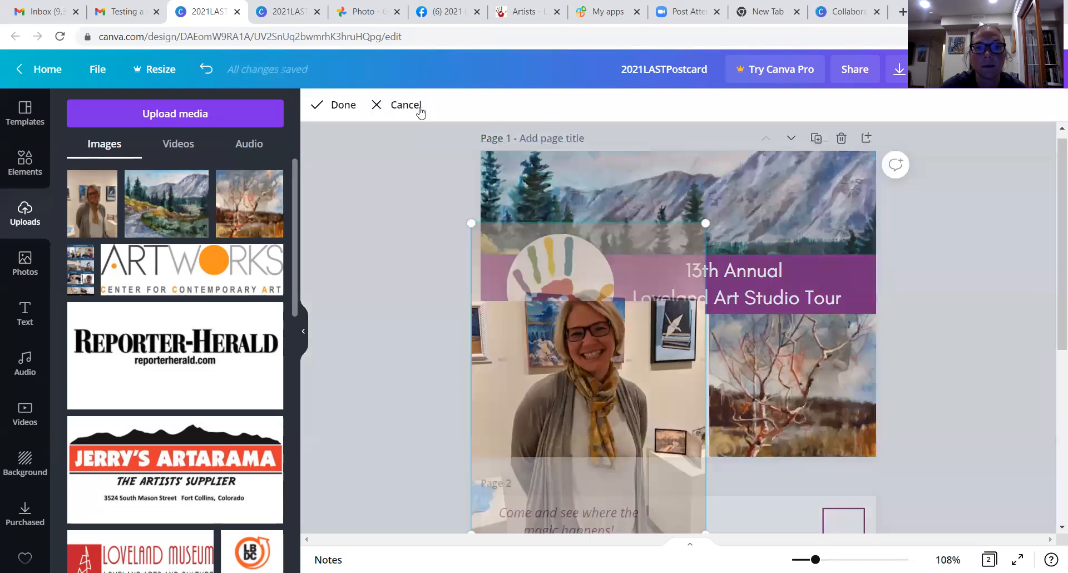
drag(604, 383, 610, 433)
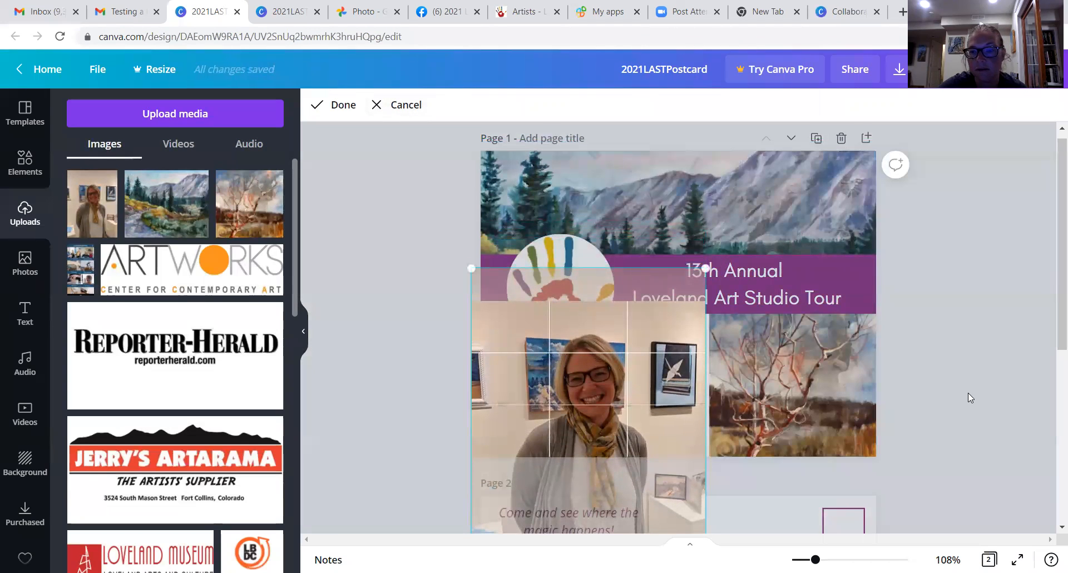
click(967, 392)
click(589, 382)
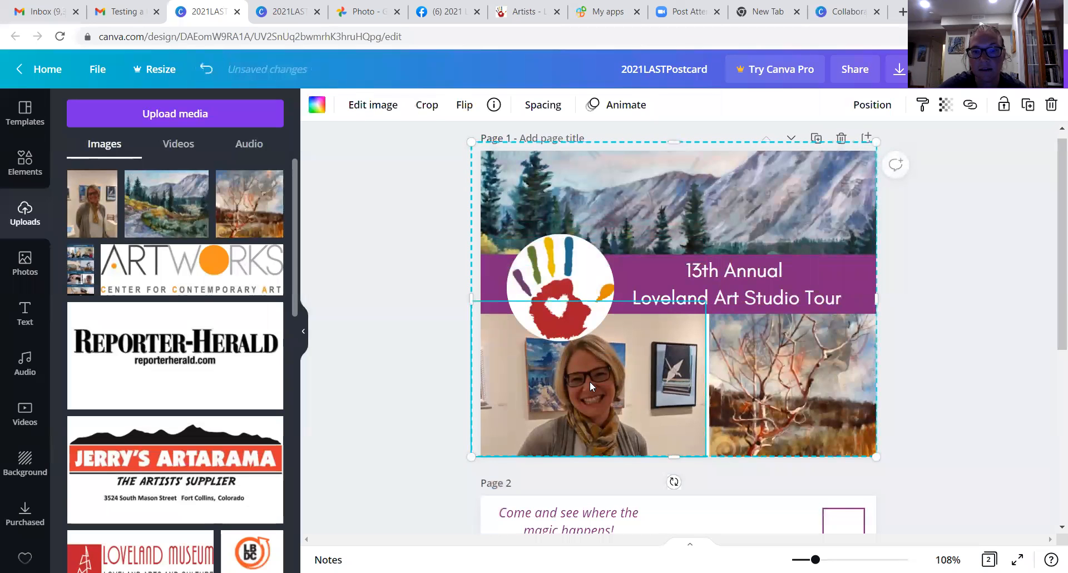
click(427, 105)
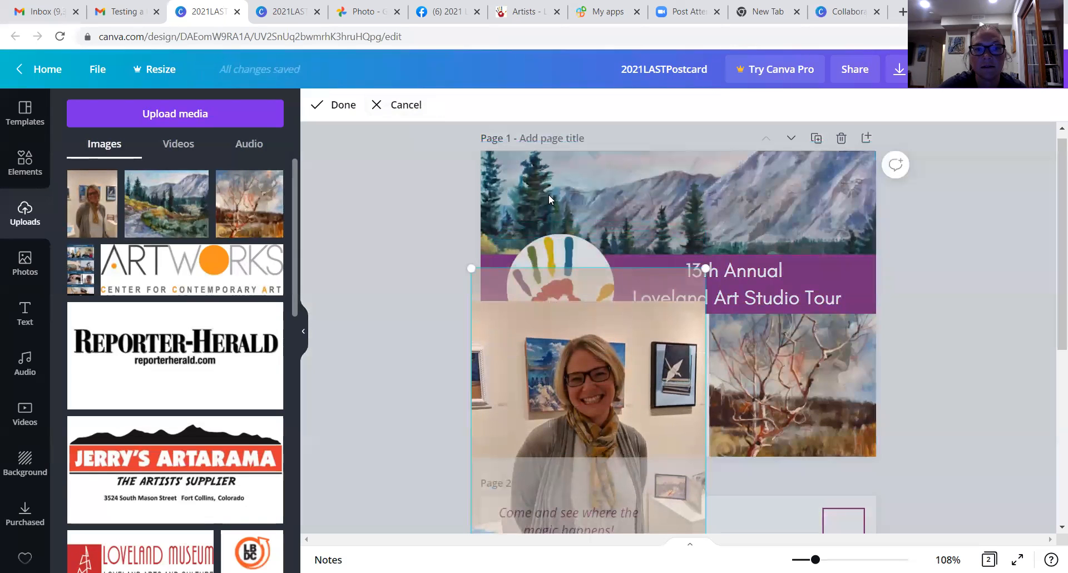
drag(606, 387, 608, 407)
click(973, 302)
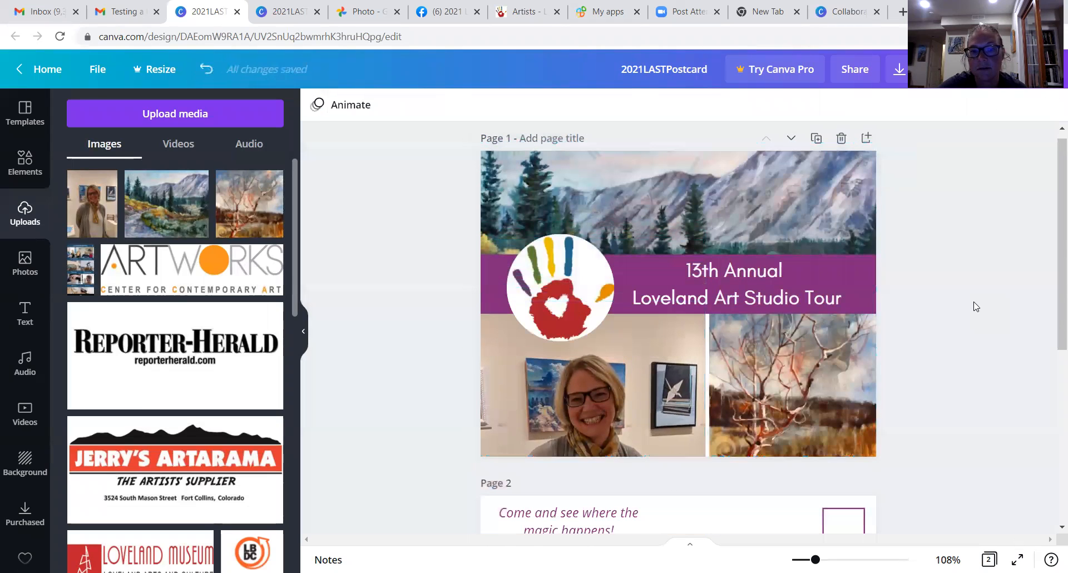
Move the whole photo grid on page 1 slightly right and up
click(603, 385)
drag(603, 385, 609, 385)
click(924, 384)
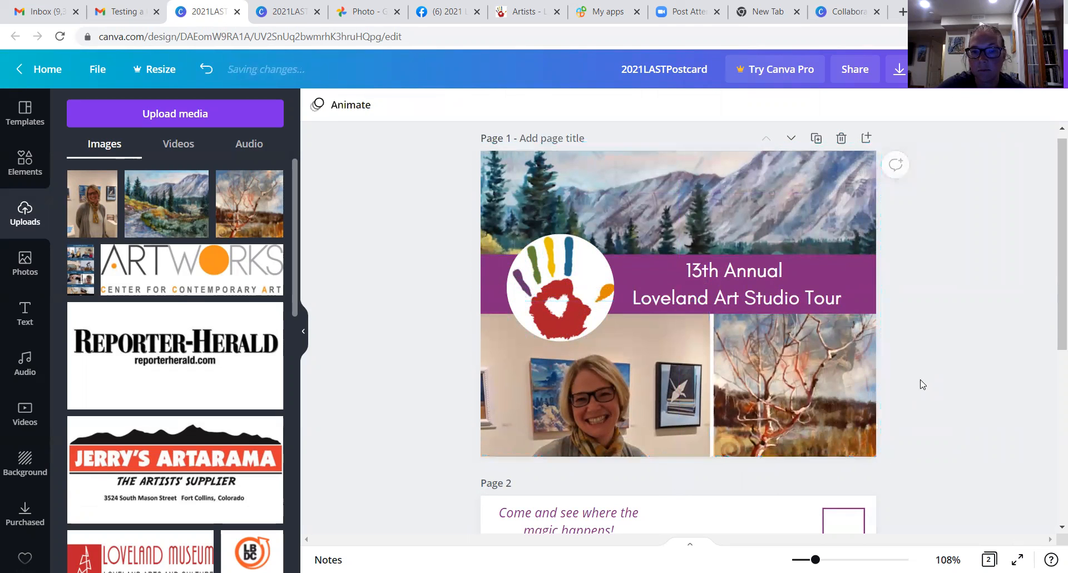
click(592, 406)
mouse_move(592, 406)
mouse_down()
mouse_move(668, 406)
mouse_move(528, 392)
mouse_move(590, 395)
mouse_up()
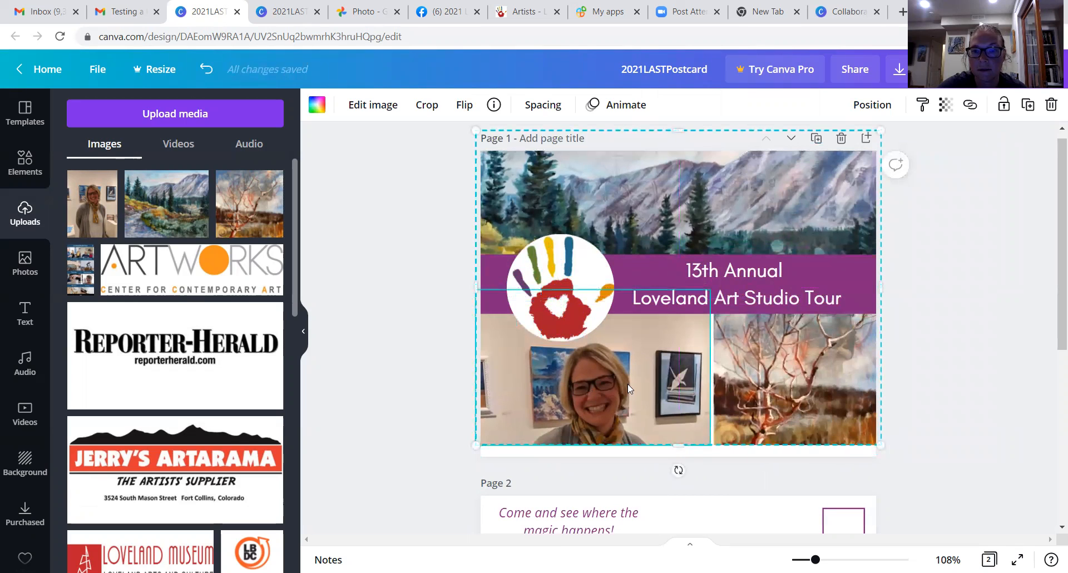
Clear page 1's two lower frames and swap their images, placing the tree painting in the lower-left and the portrait in the lower-right
key(Delete)
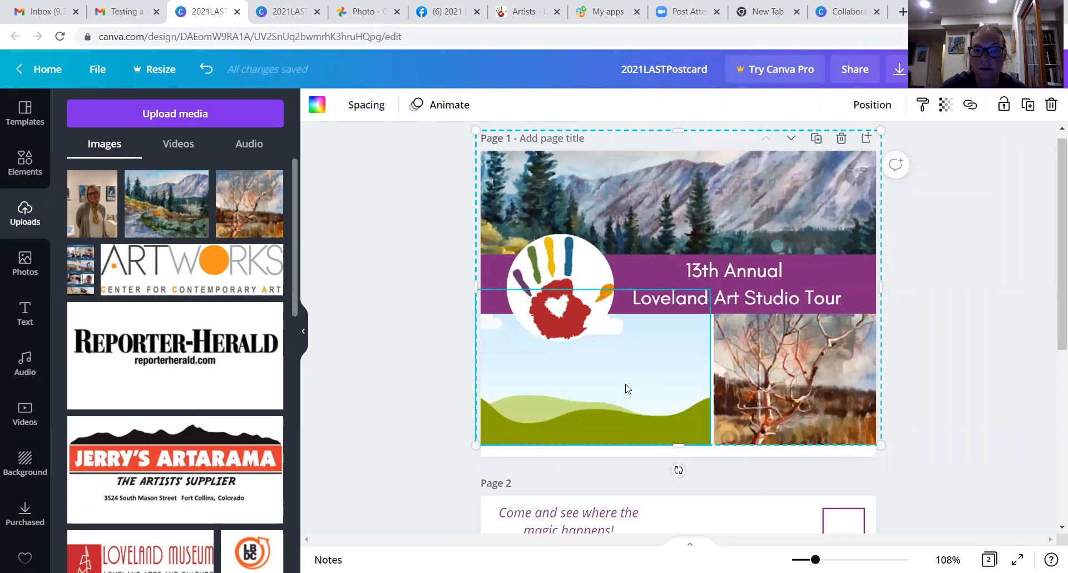
click(857, 413)
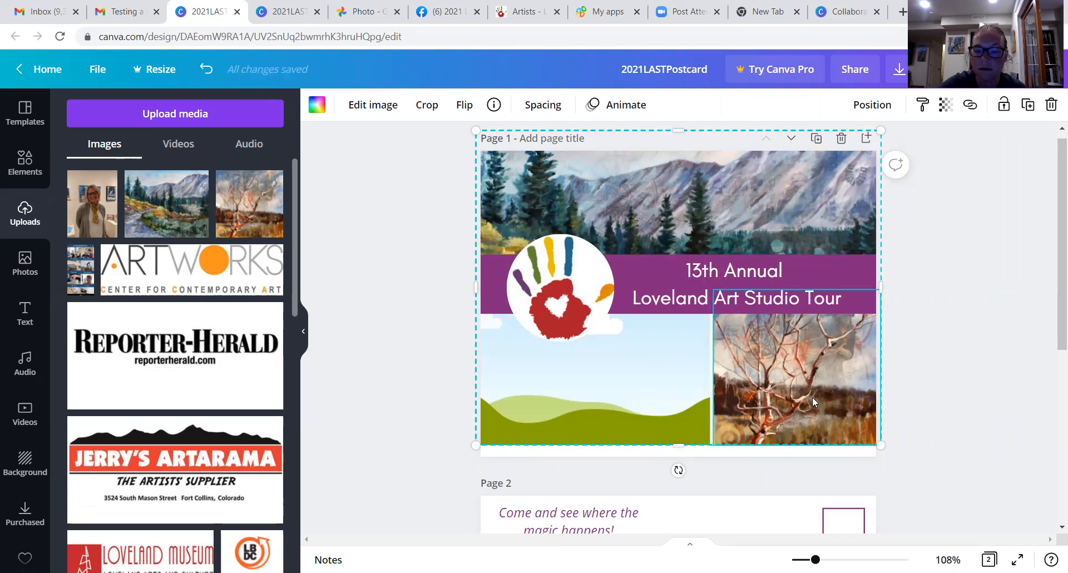
key(Delete)
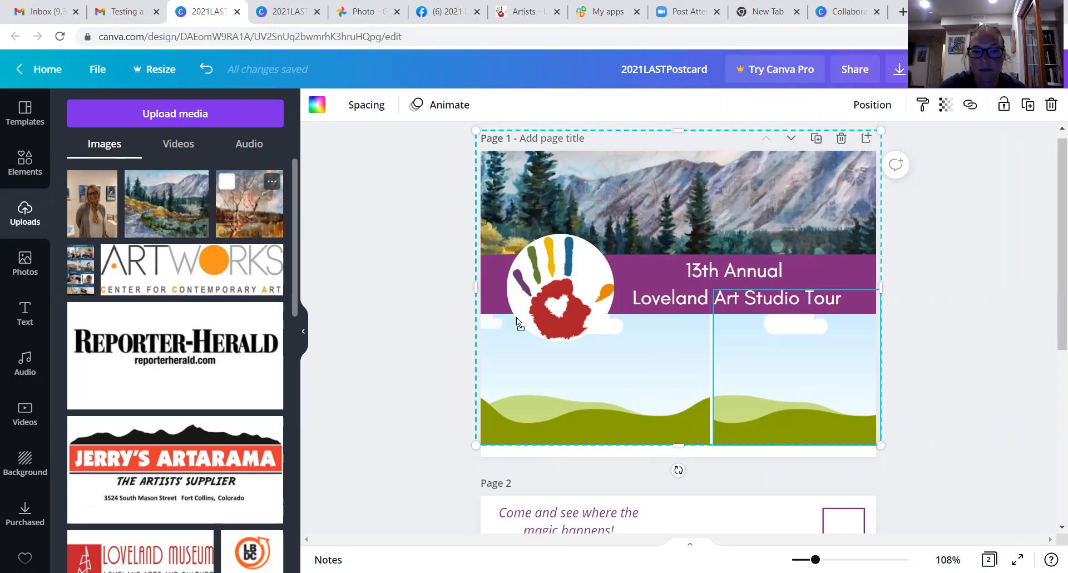
drag(517, 337, 512, 349)
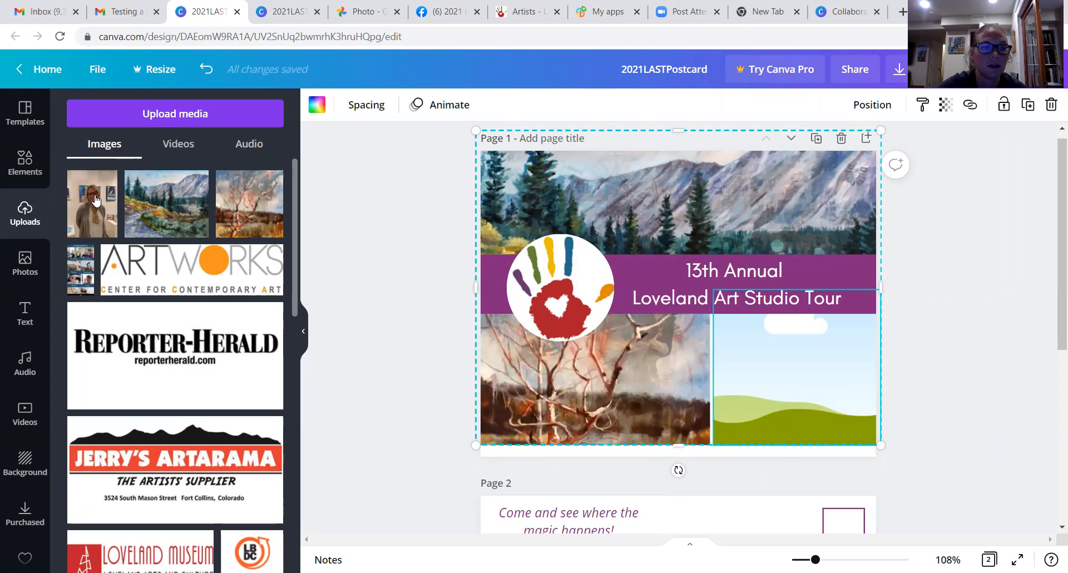
drag(172, 224, 795, 366)
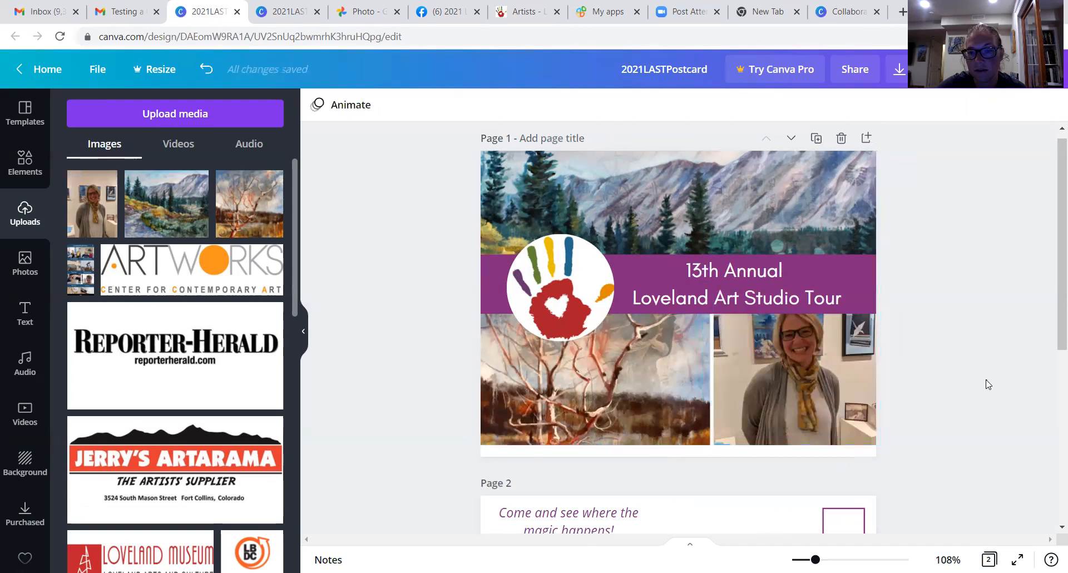
Shift the portrait photo down within its lower-right crop so the whole face shows below the purple banner
click(778, 373)
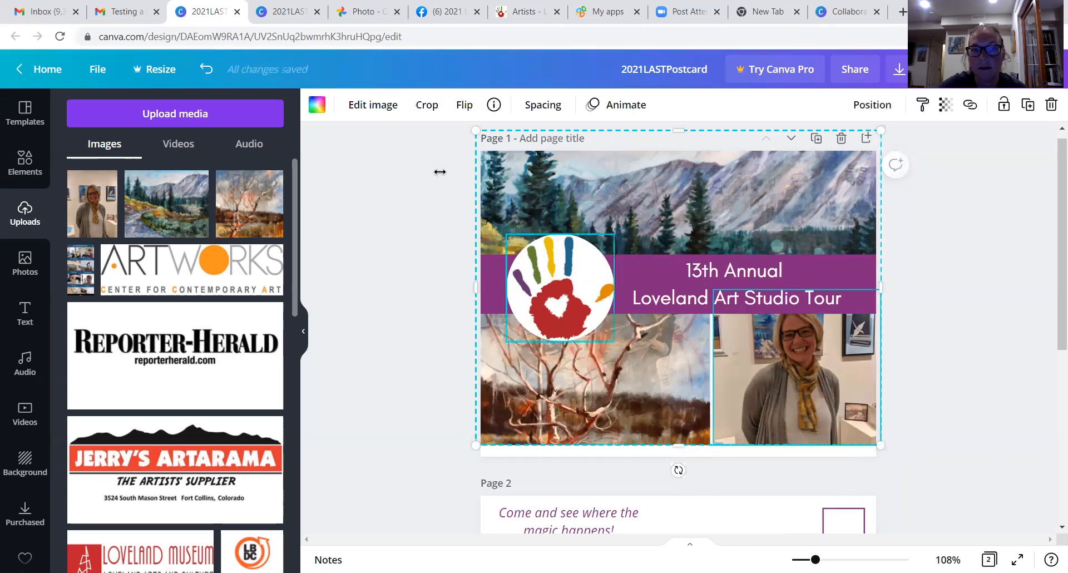
click(418, 106)
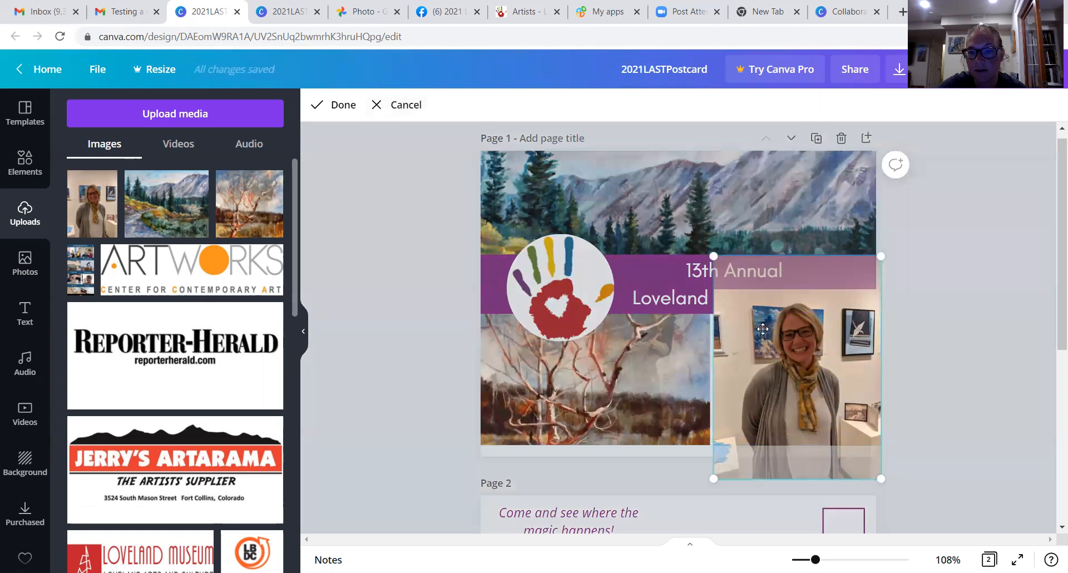
drag(761, 334, 761, 354)
click(1010, 362)
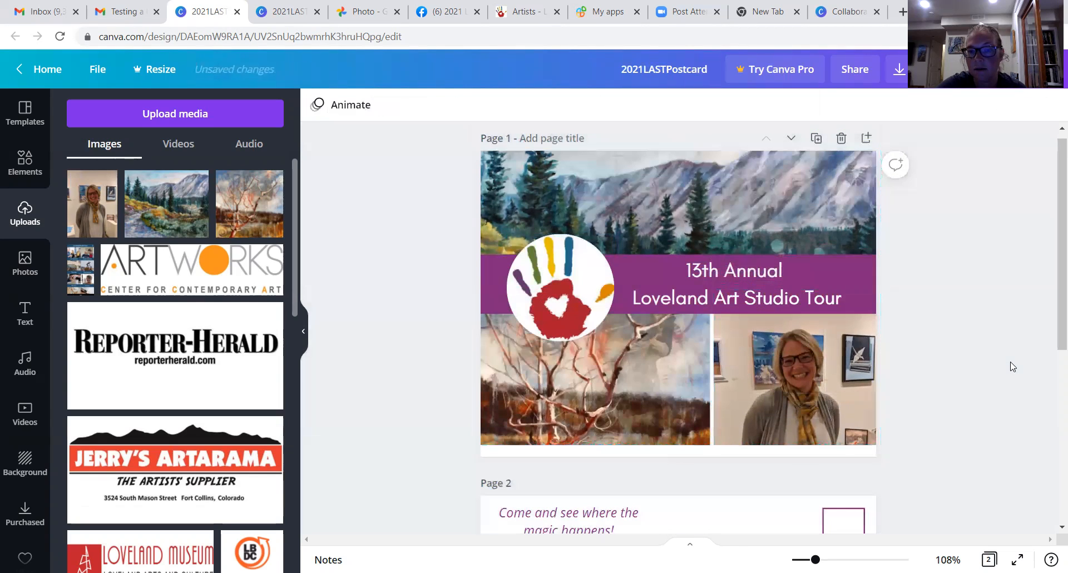
Reduce the grid spacing of page 1's photo grid to close the gap between the frames
click(746, 375)
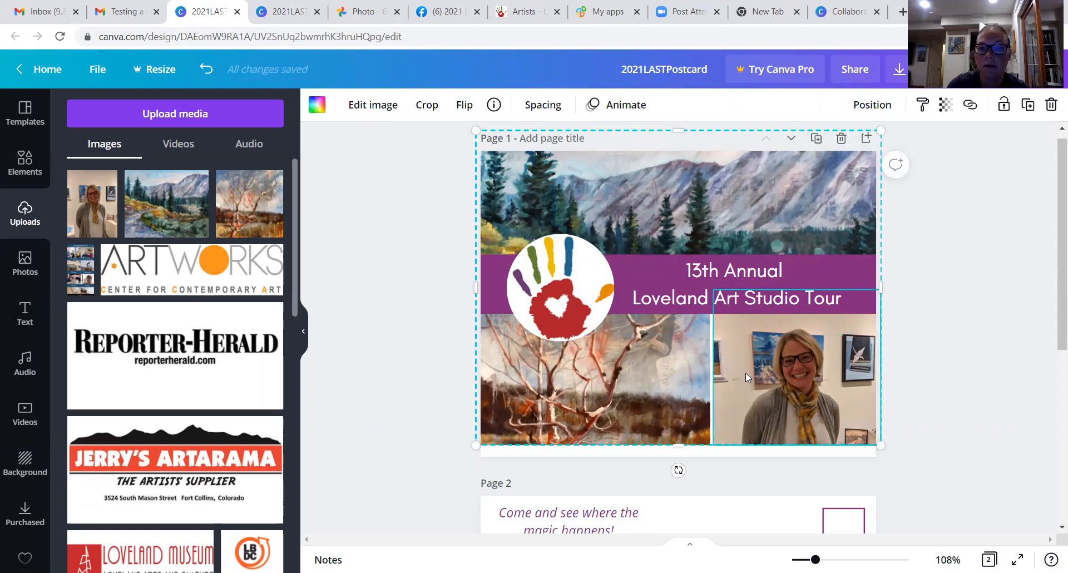
click(548, 111)
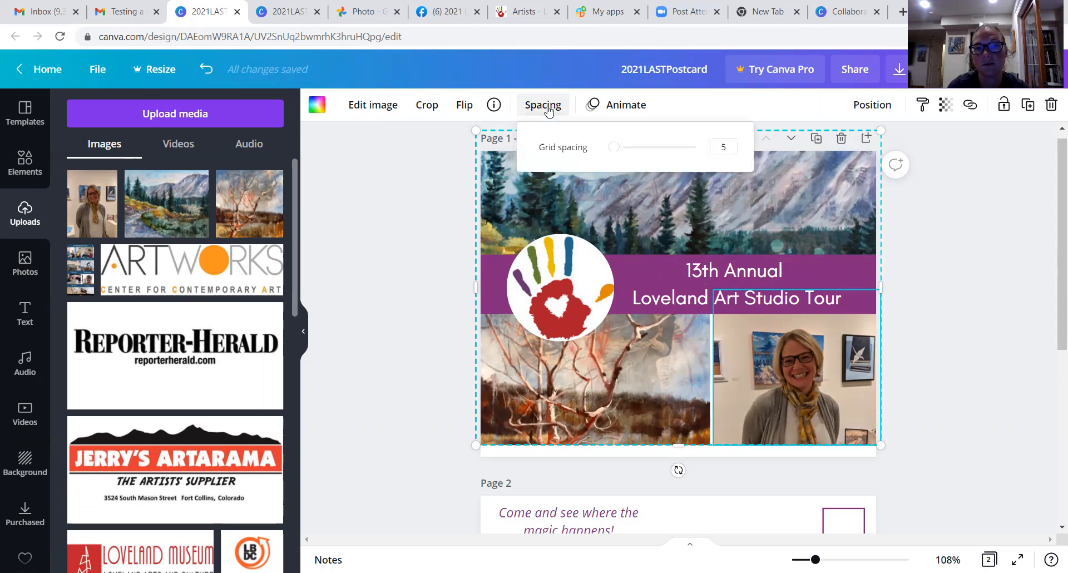
click(724, 147)
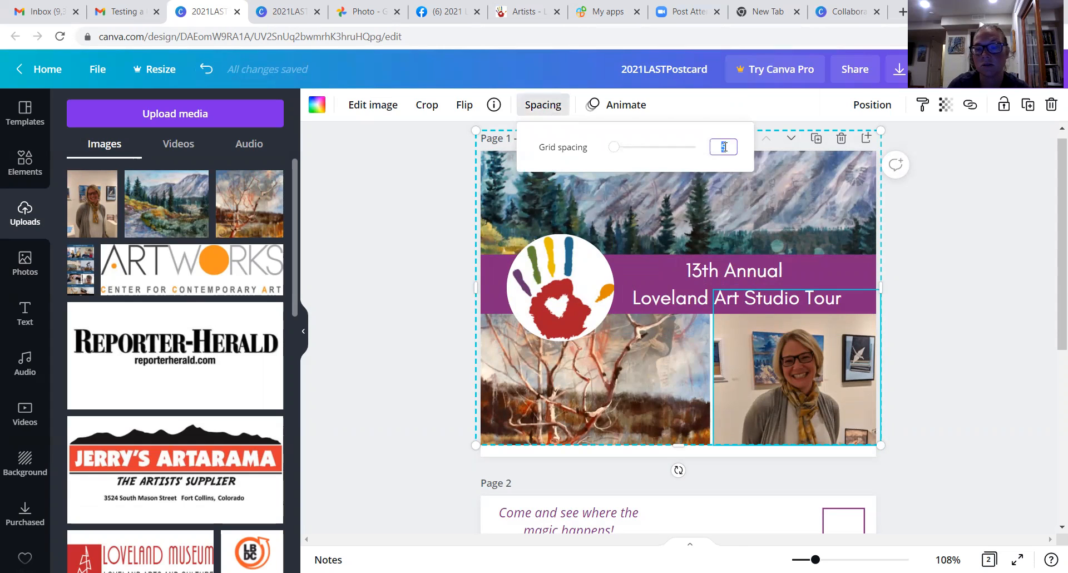
click(968, 287)
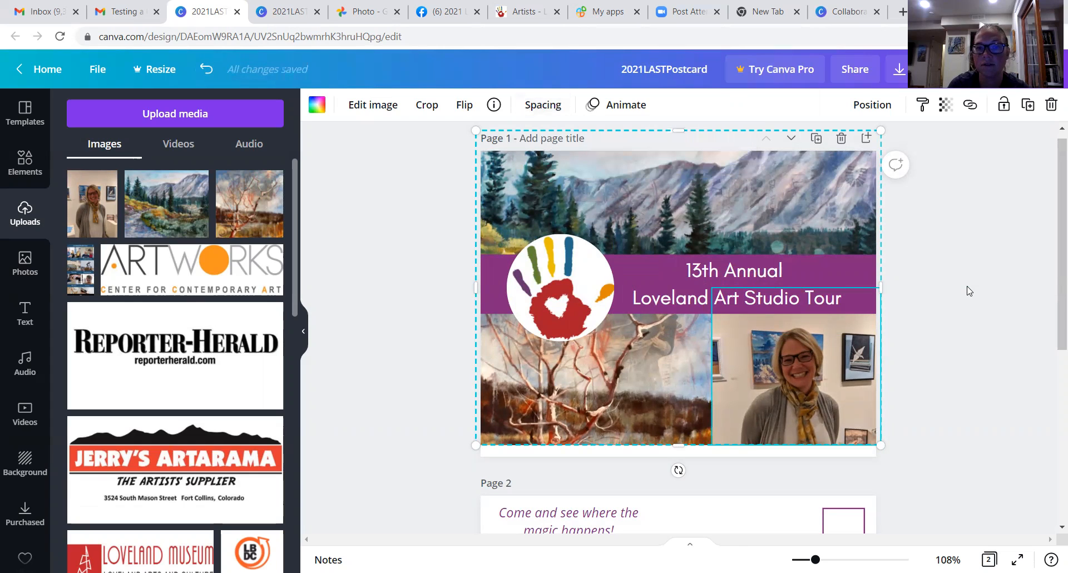
click(967, 372)
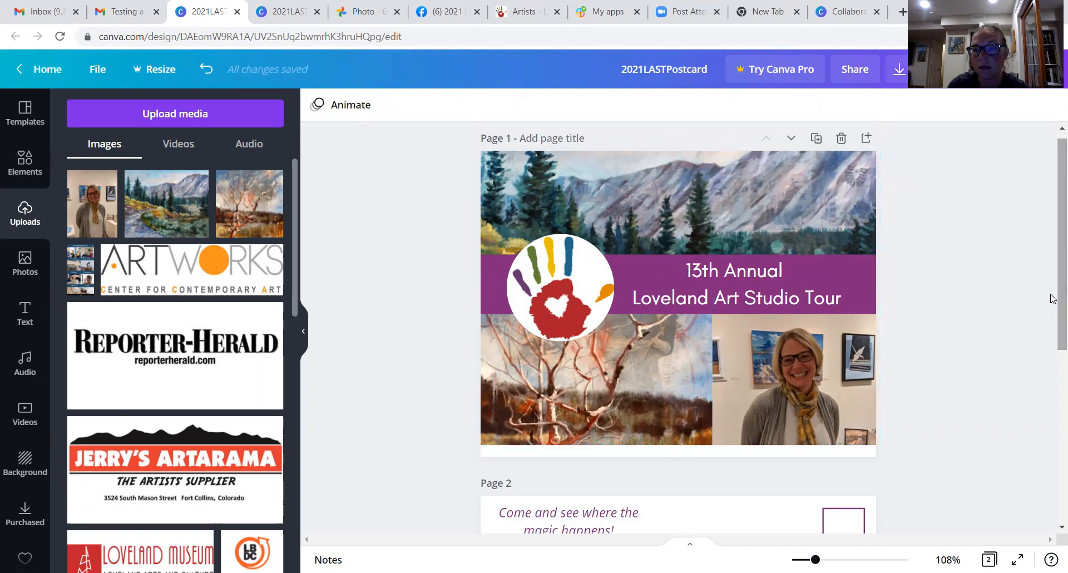
right_click(1053, 340)
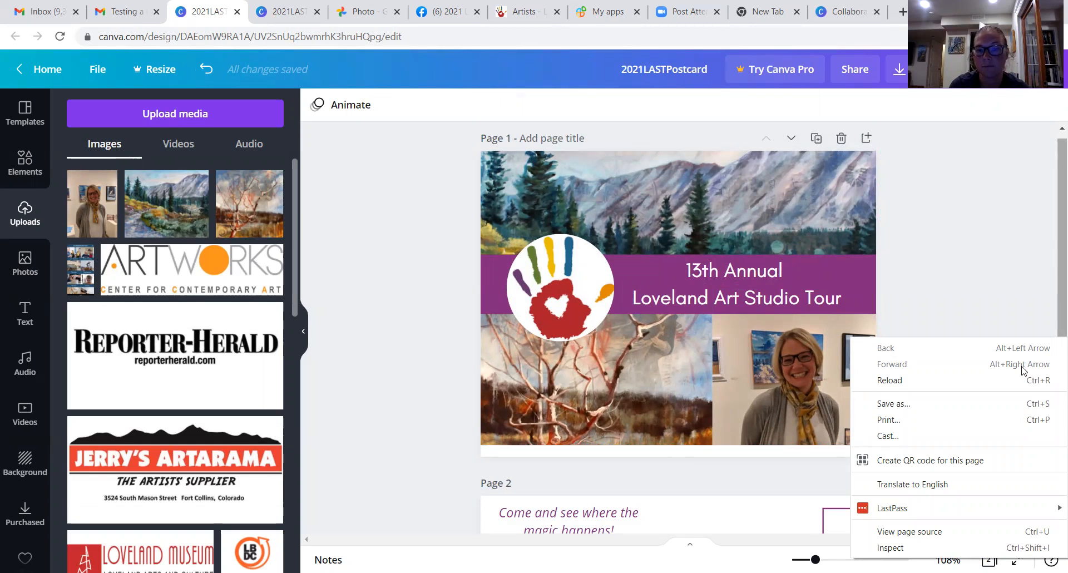
click(1051, 275)
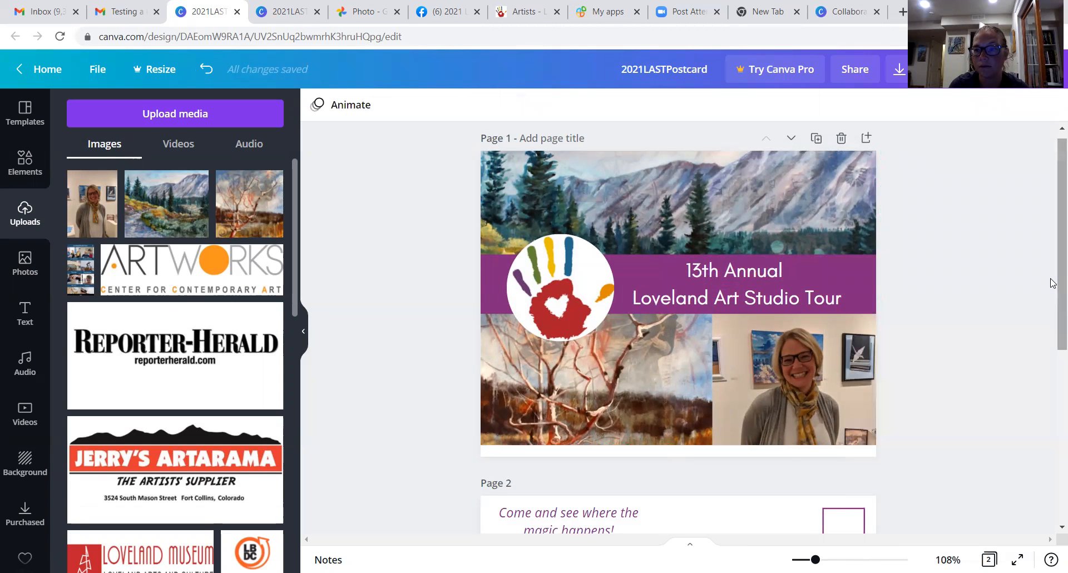
scroll(1052, 281, down, 2)
scroll(1053, 259, up, 2)
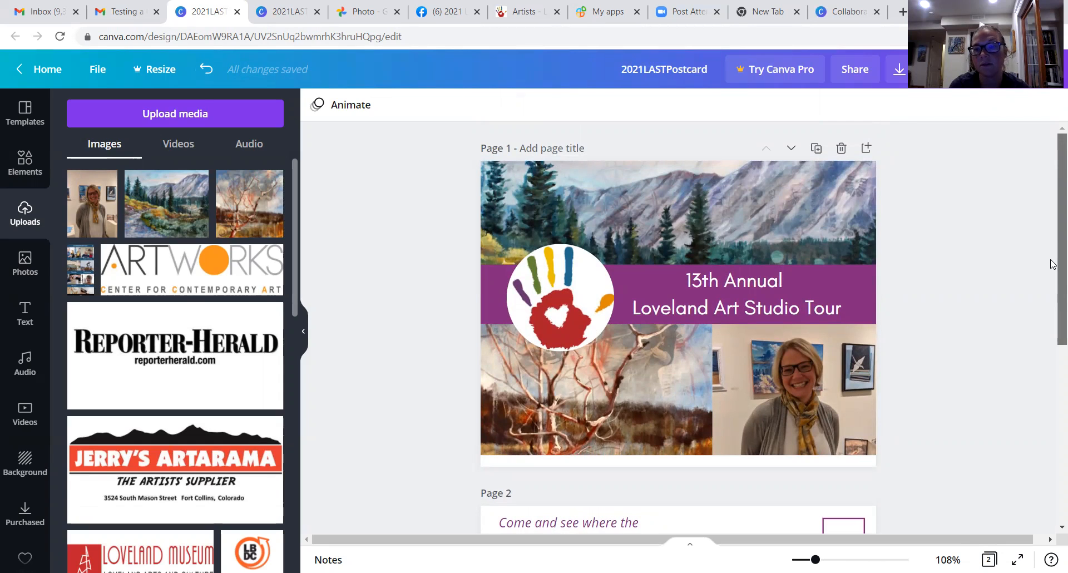
scroll(1052, 273, down, 1)
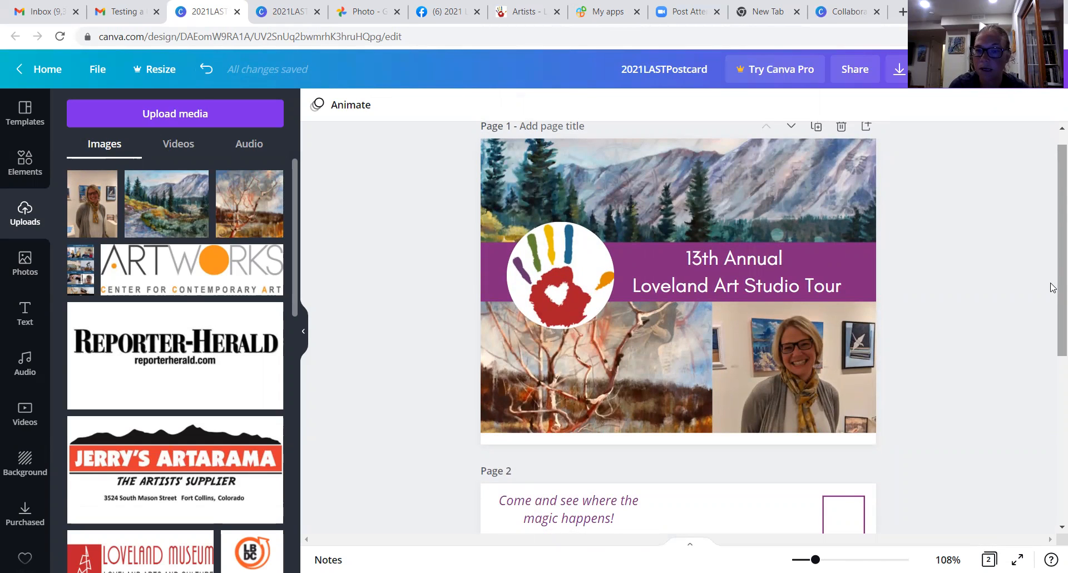
Replace the "(location)" placeholder in page 2's invitation text with the studio's street number
drag(1052, 288, 1052, 453)
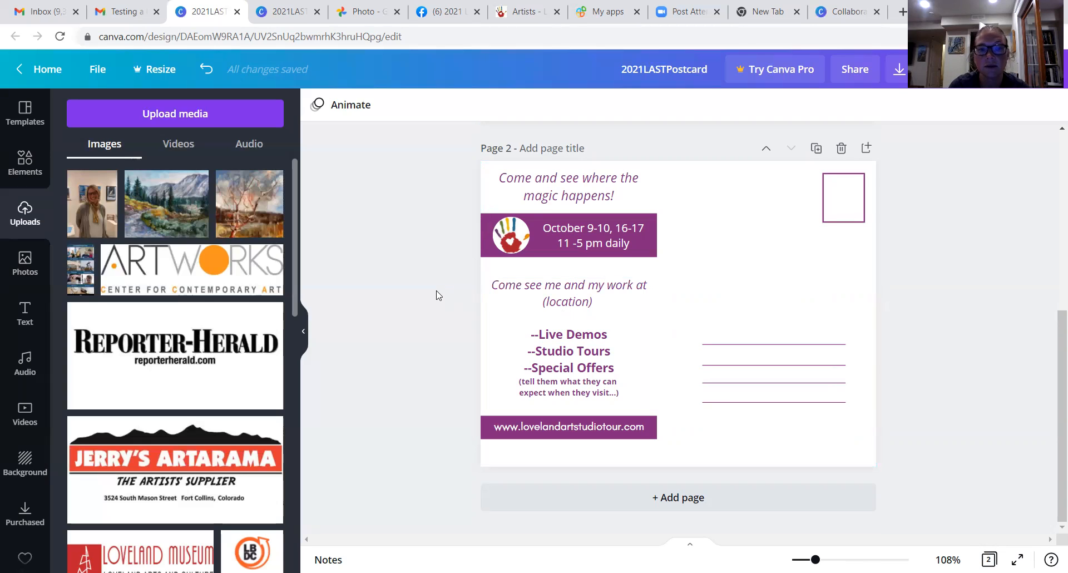
click(564, 305)
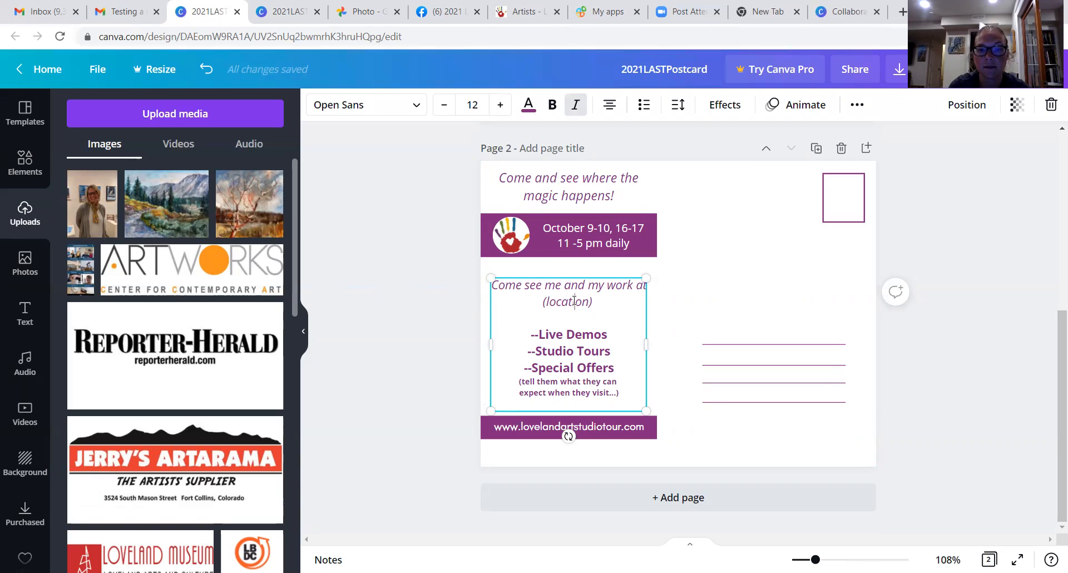
key(BackSpace)
key(BackSpace)
key(BackSpace)
key(BackSpace)
key(BackSpace)
key(BackSpace)
key(BackSpace)
key(BackSpace)
key(BackSpace)
key(BackSpace)
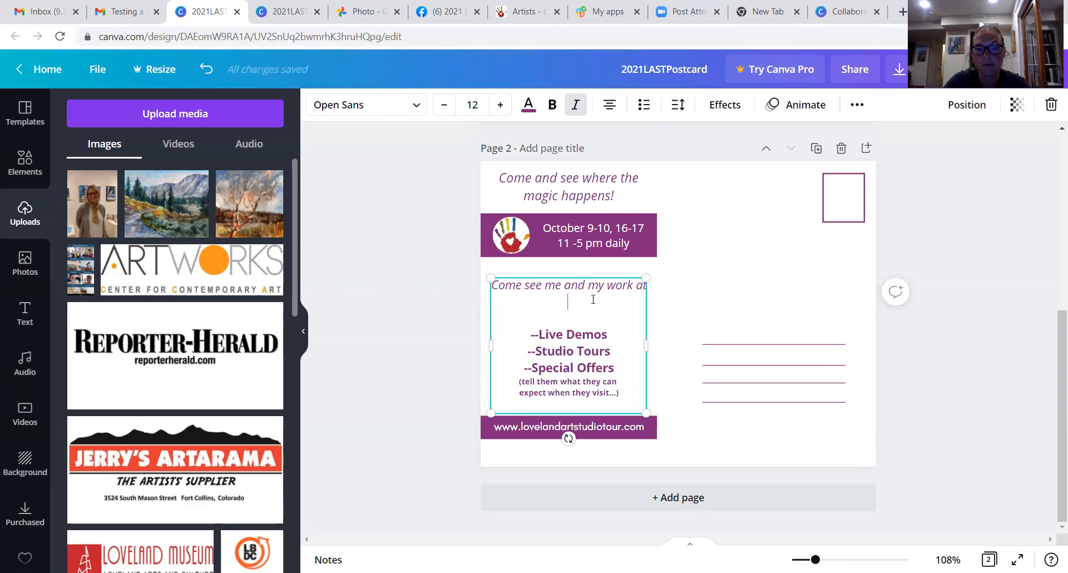
text(314)
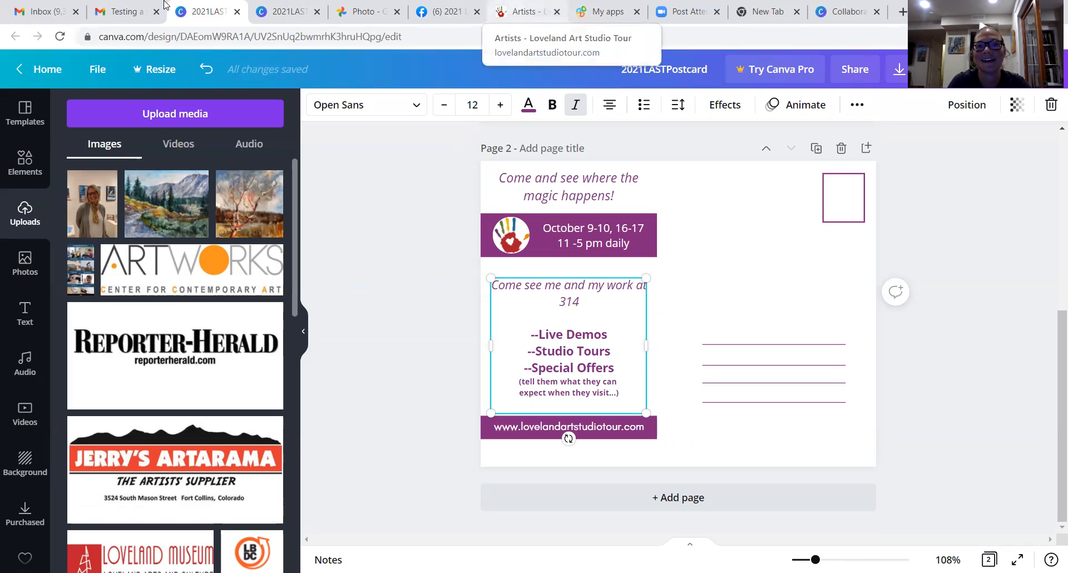
Look through the artist list on the Loveland Art Studio Tour website, and return to the postcard design in Canva
click(523, 12)
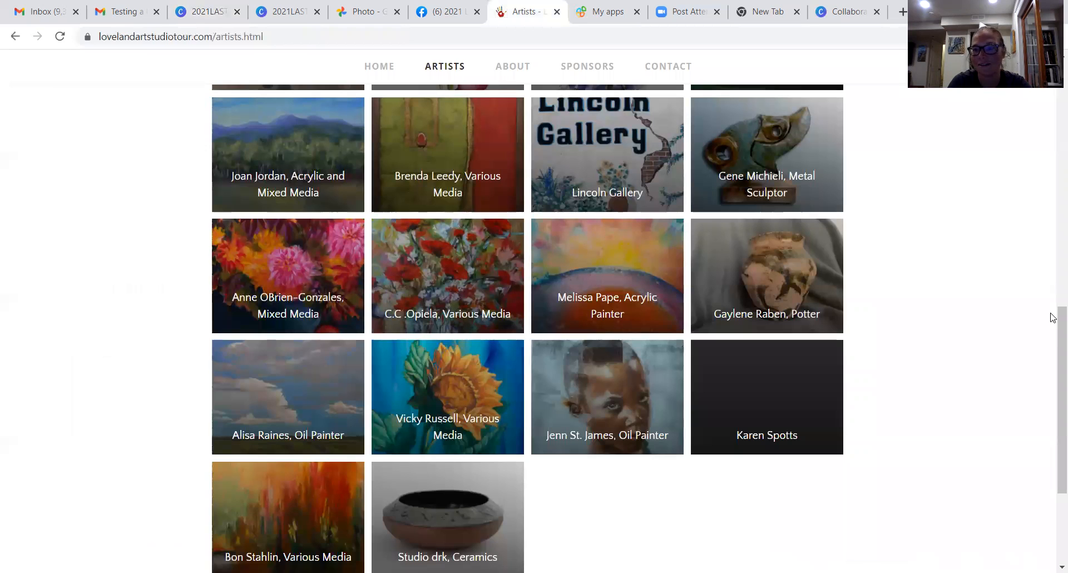
scroll(1053, 326, up, 3)
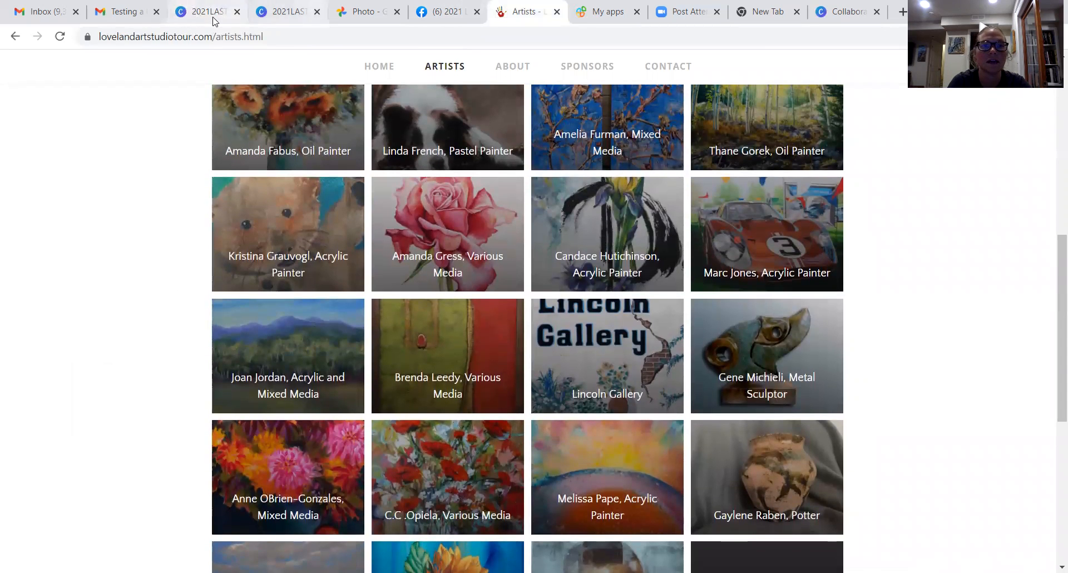
key(ctrl+4)
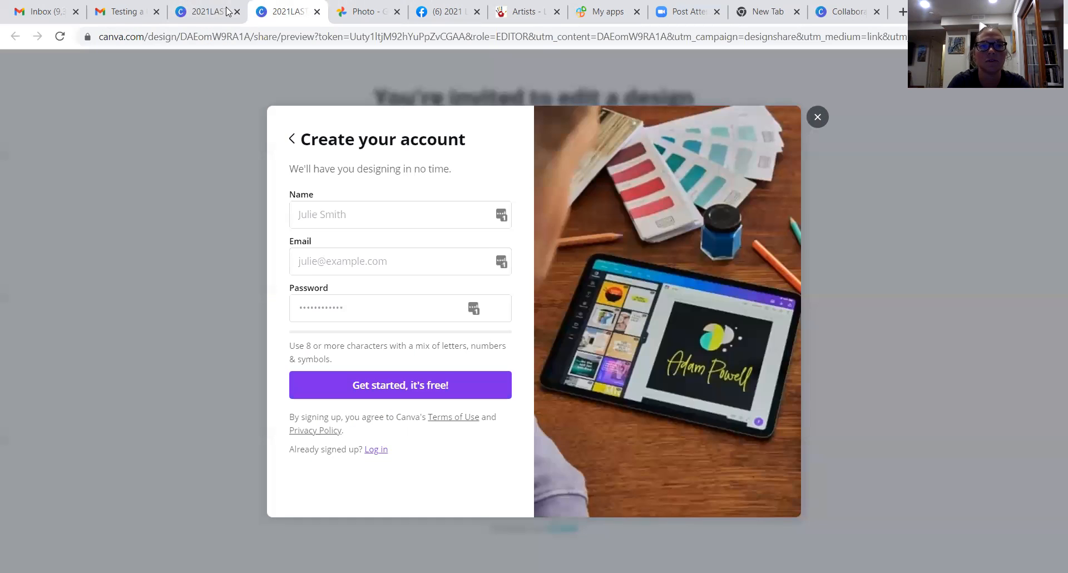
click(217, 15)
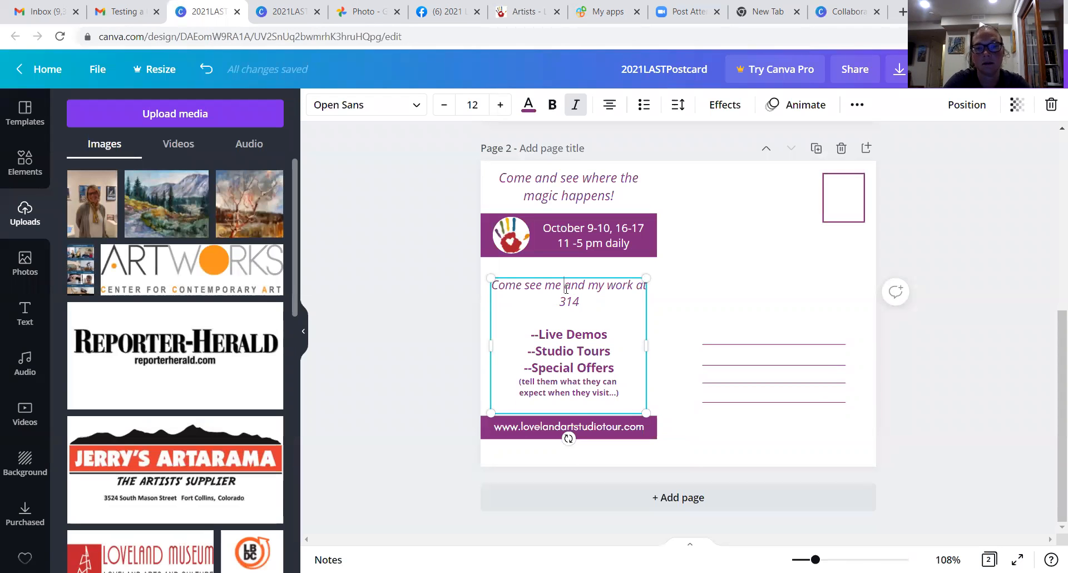
Complete the studio's street address, add its city and state on a new line, and remove the blank line above "--Live Demos"
key(BackSpace)
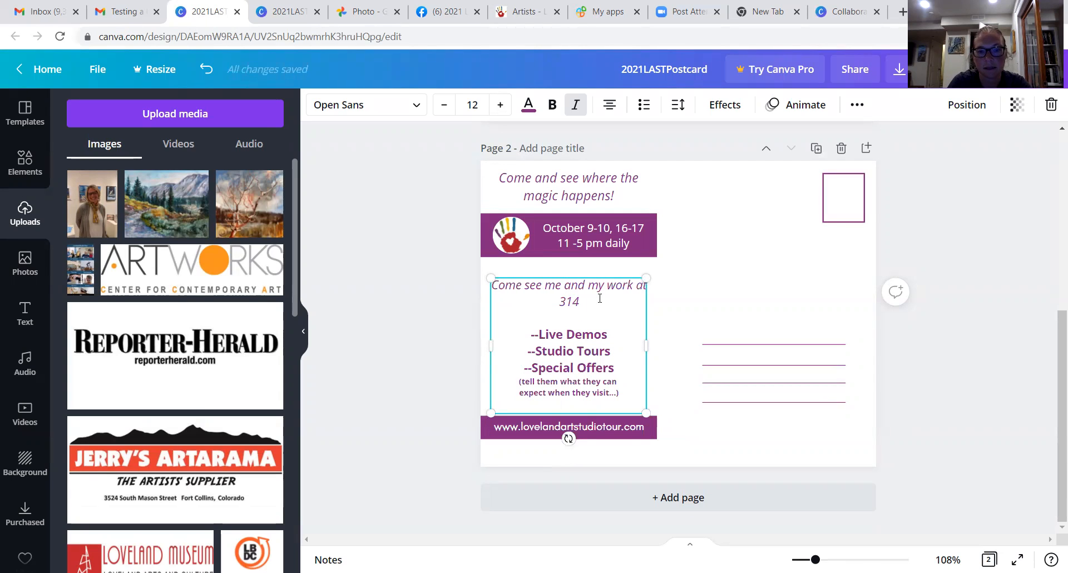
text(E 4th Street Suite C)
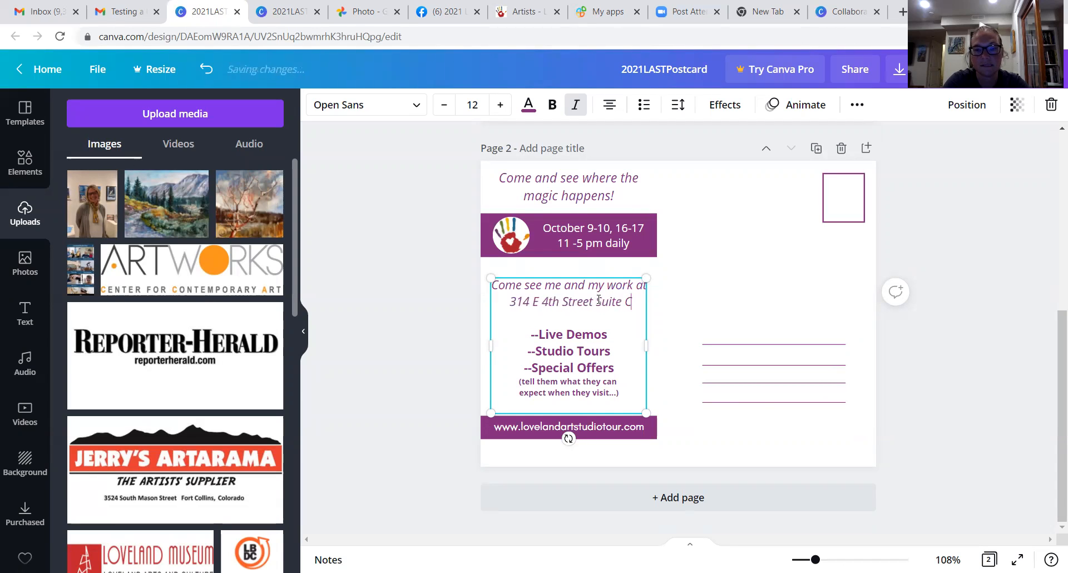
key(Return)
text(Loveland, CO)
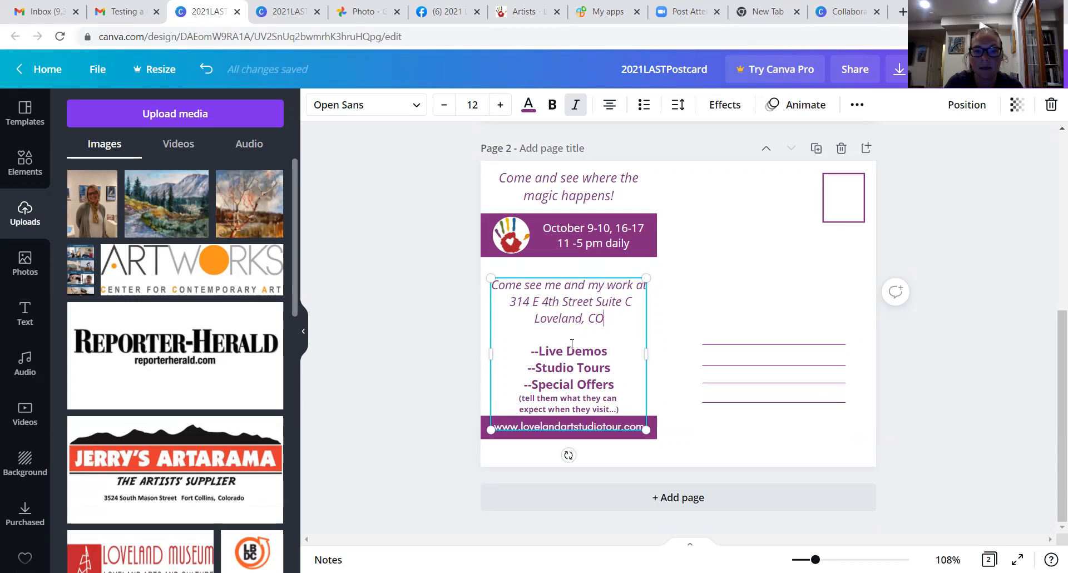
key(BackSpace)
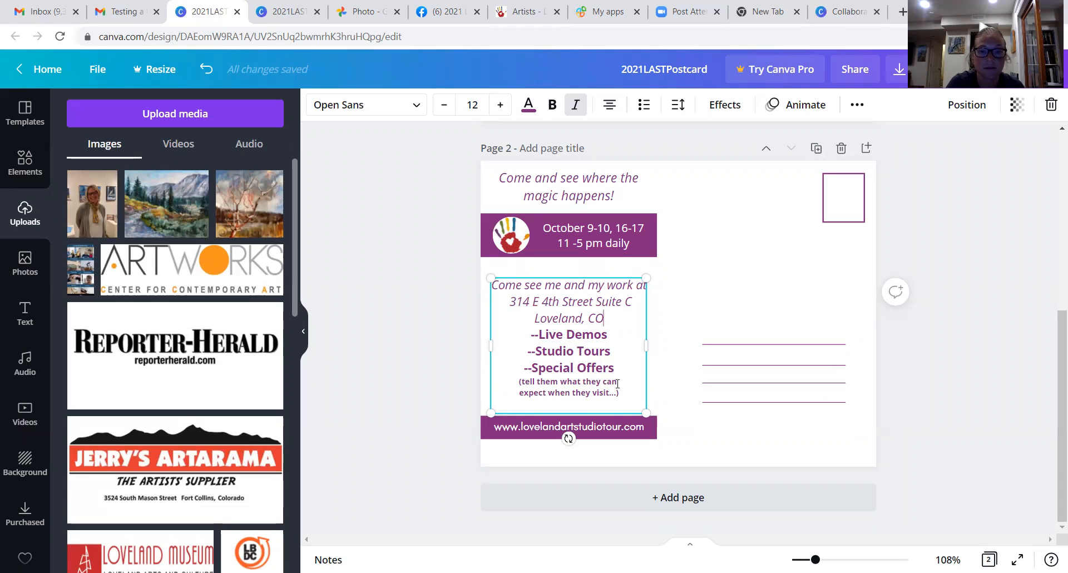
Replace "Studio Tours" in page 2's bold list with "Kid Art Activities"
click(611, 352)
key(BackSpace)
key(BackSpace)
key(BackSpace)
key(BackSpace)
key(BackSpace)
key(BackSpace)
key(BackSpace)
key(BackSpace)
key(BackSpace)
key(BackSpace)
key(BackSpace)
key(BackSpace)
text(kid)
key(BackSpace)
key(BackSpace)
key(BackSpace)
text(Kid Art Actvities)
key(BackSpace)
key(BackSpace)
key(BackSpace)
key(BackSpace)
key(BackSpace)
key(BackSpace)
text(ivities)
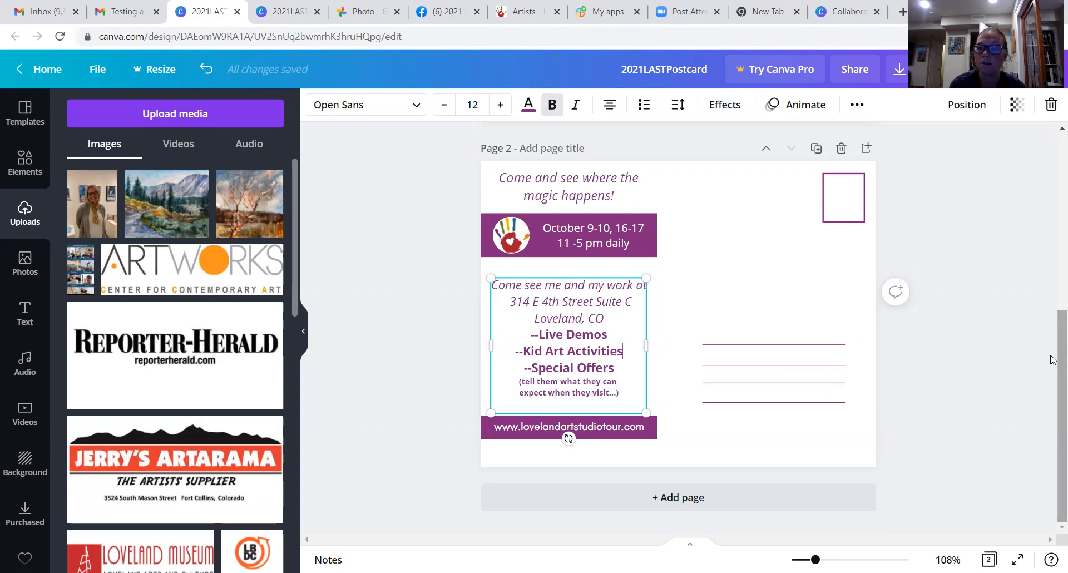
Open the postcard print order and choose a gloss finish, keeping the smaller double-sided size and premium paper
drag(1053, 360, 1051, 315)
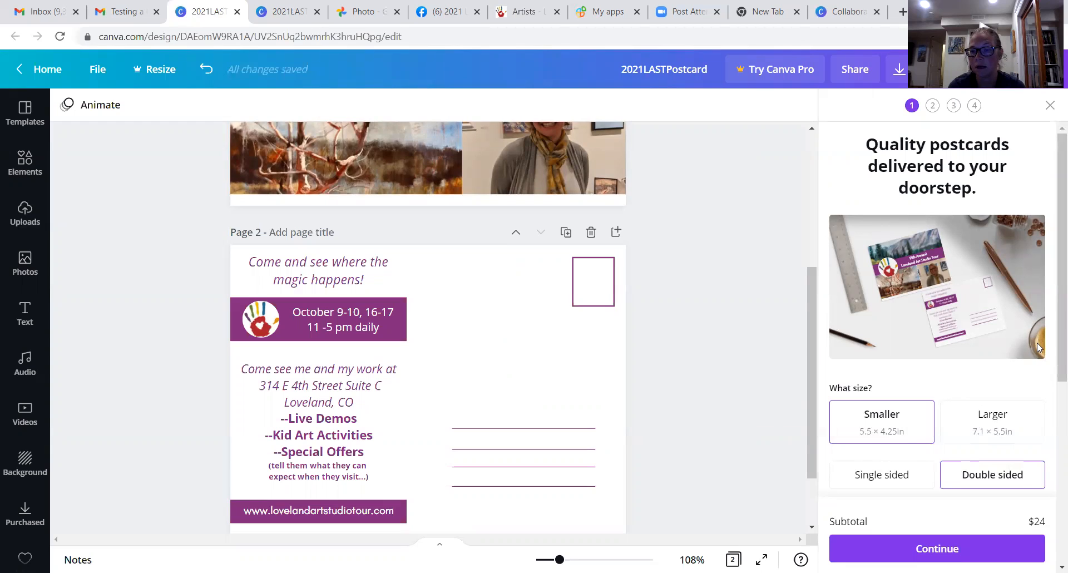
scroll(1051, 376, down, 1)
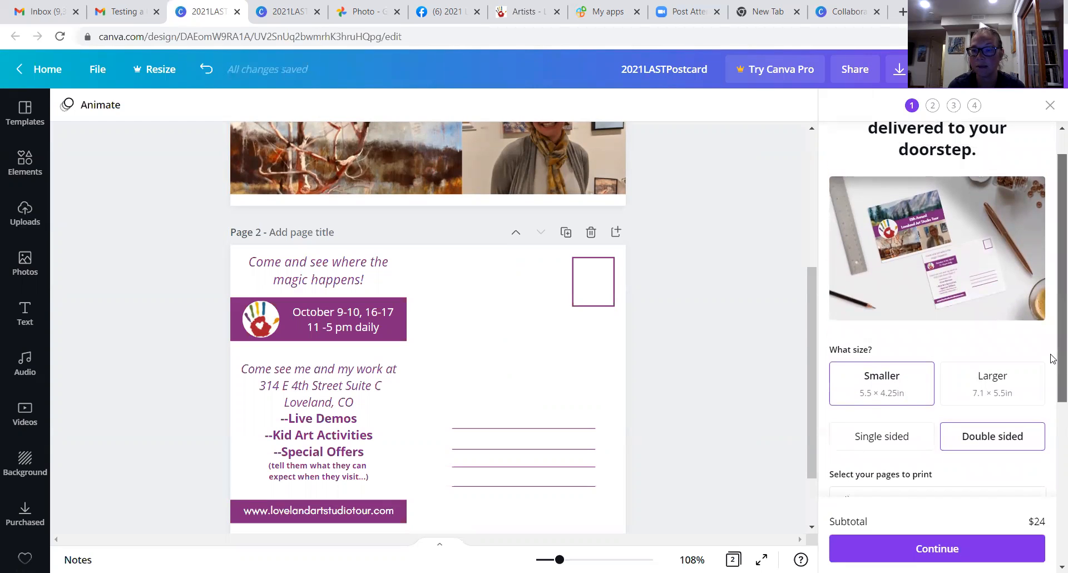
scroll(1051, 356, down, 3)
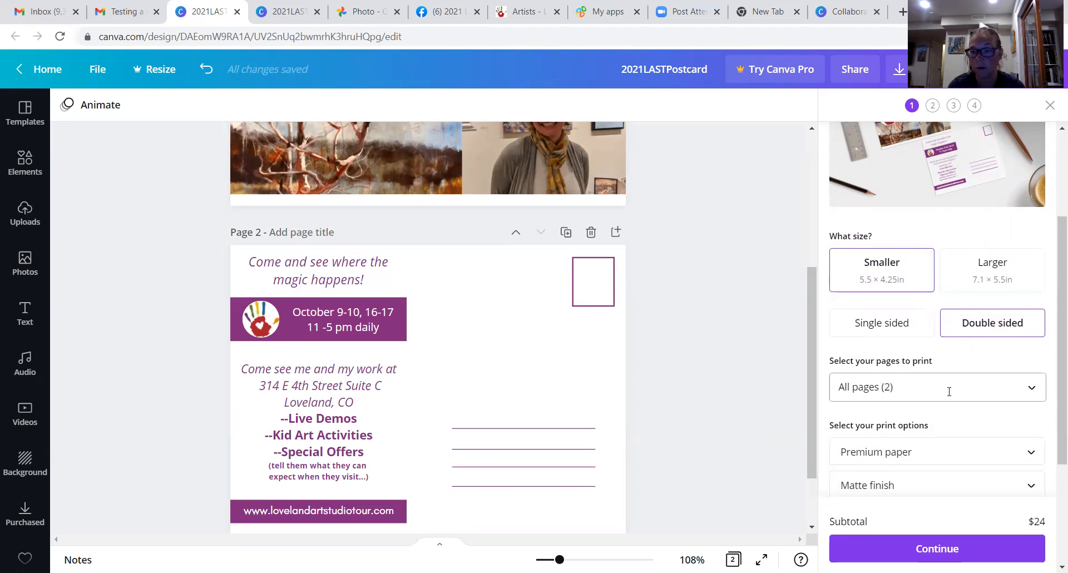
drag(1051, 310, 1050, 372)
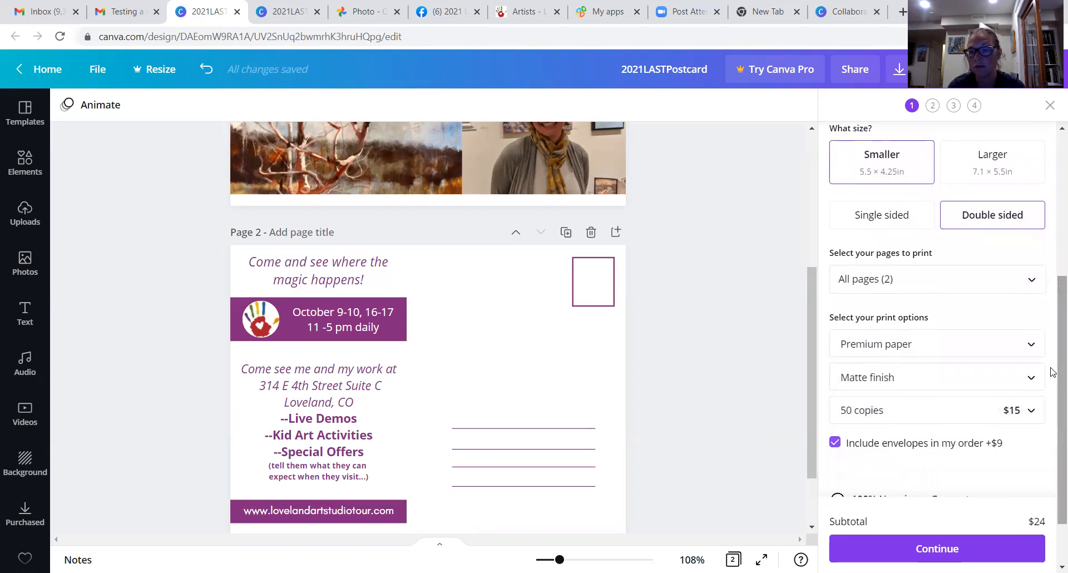
click(863, 383)
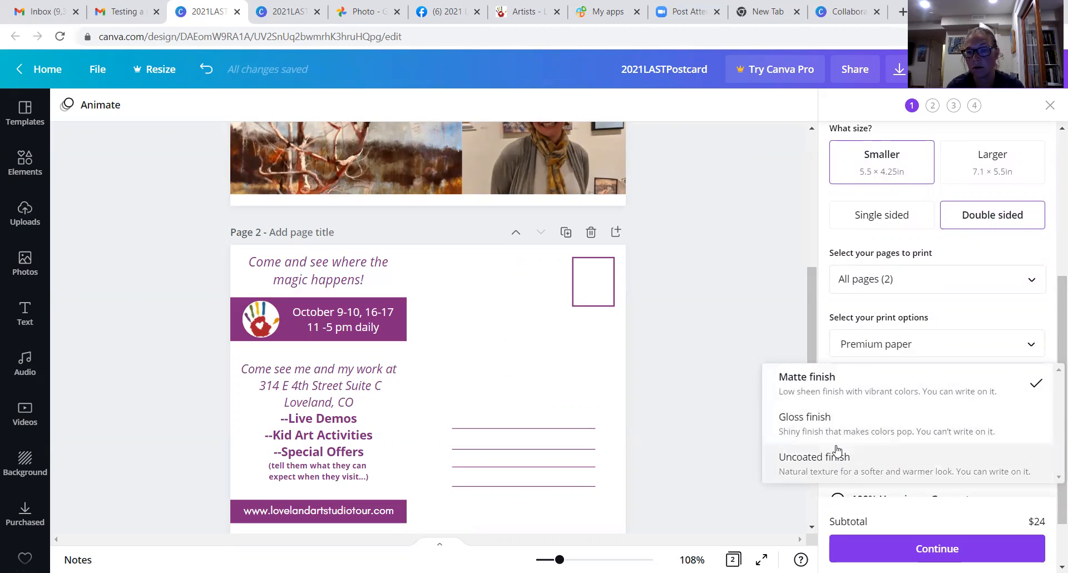
click(818, 418)
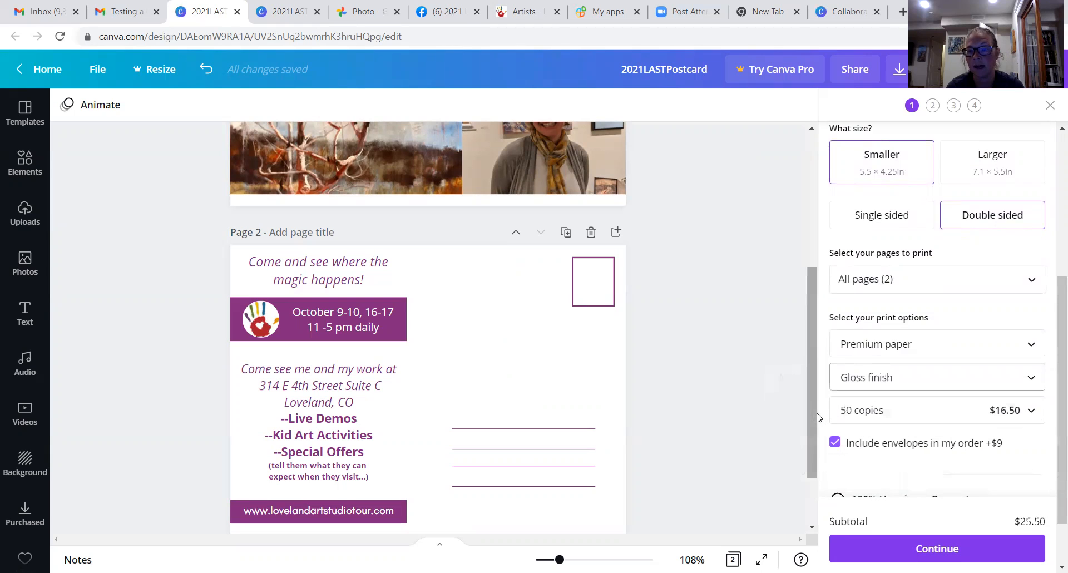
click(900, 348)
click(901, 350)
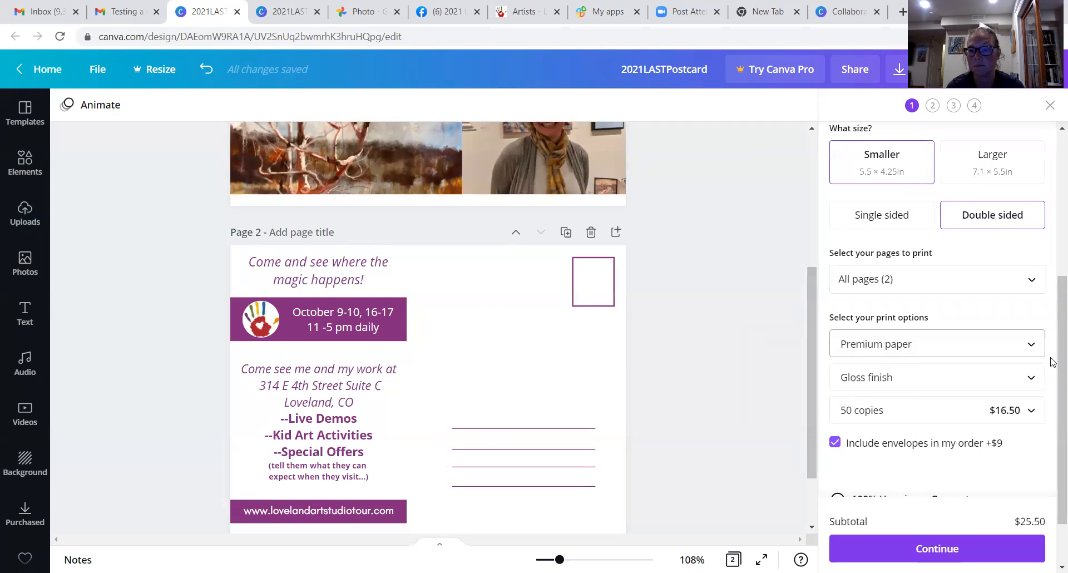
Exclude envelopes from the print order, set the quantity to 200 copies, and proceed to the print-ready checks
scroll(1053, 375, down, 1)
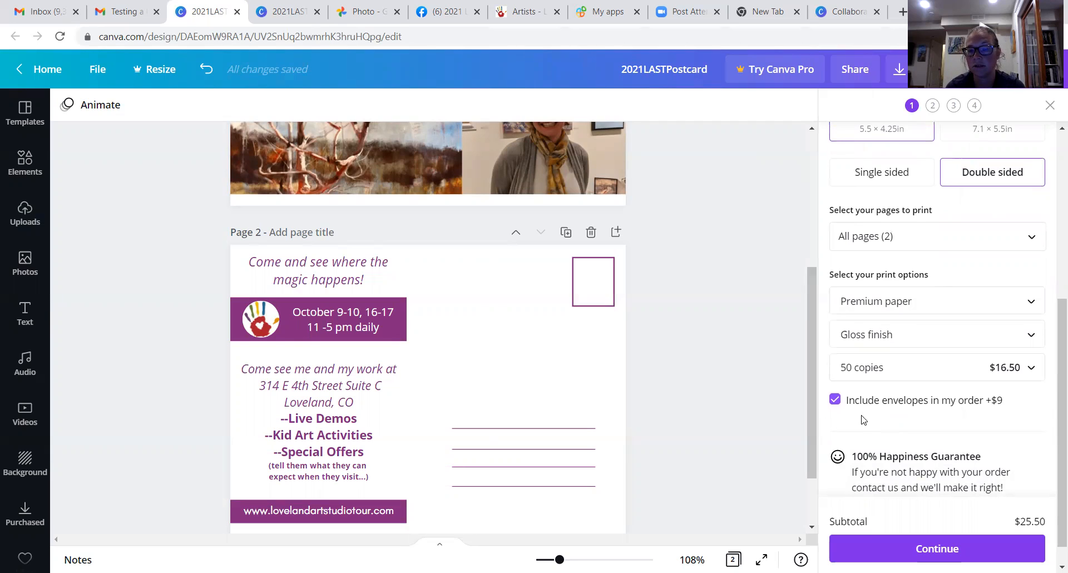
click(836, 401)
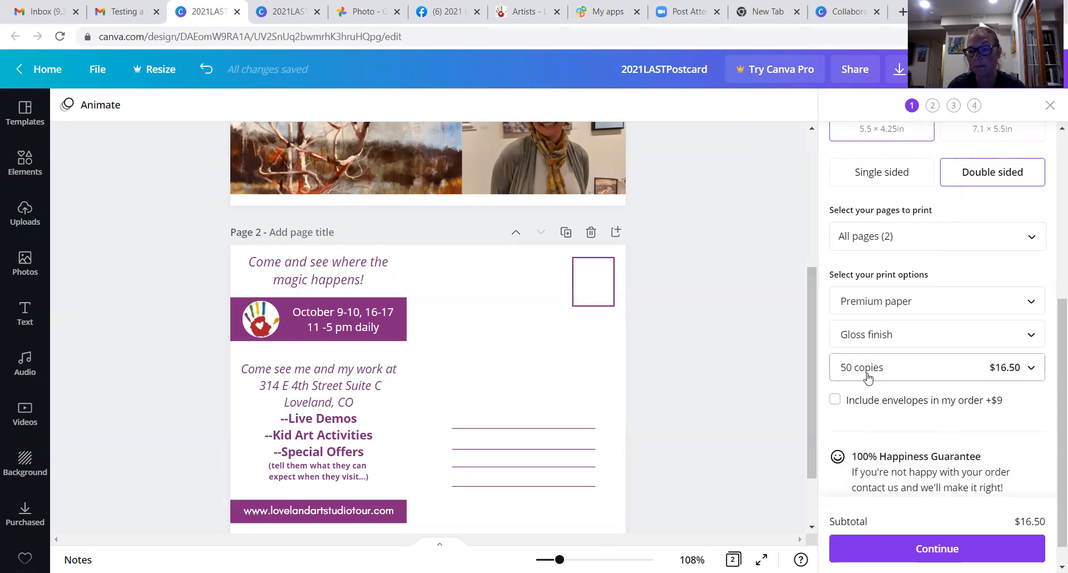
click(888, 380)
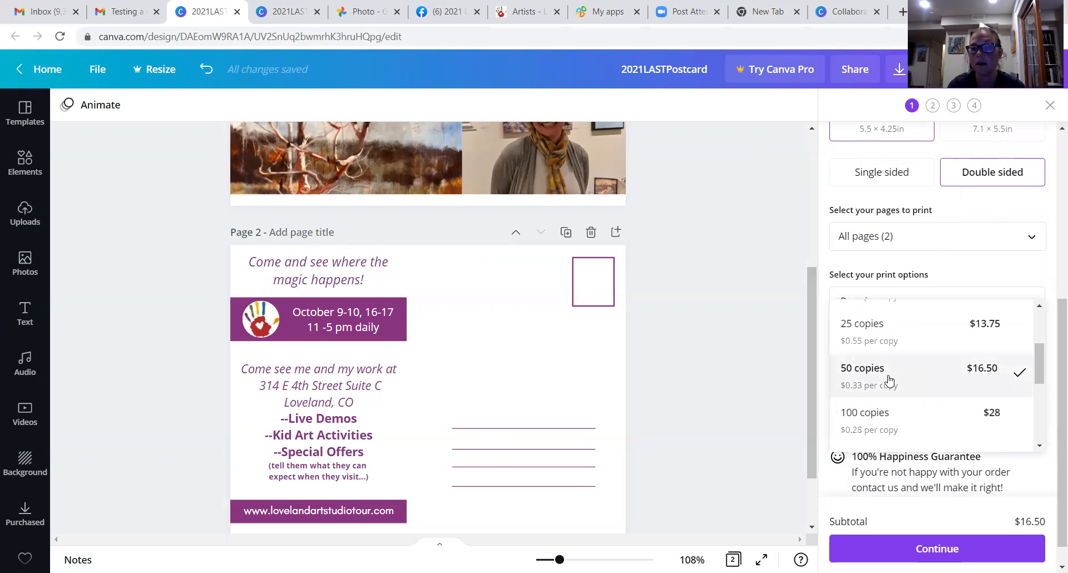
drag(1037, 379, 1047, 425)
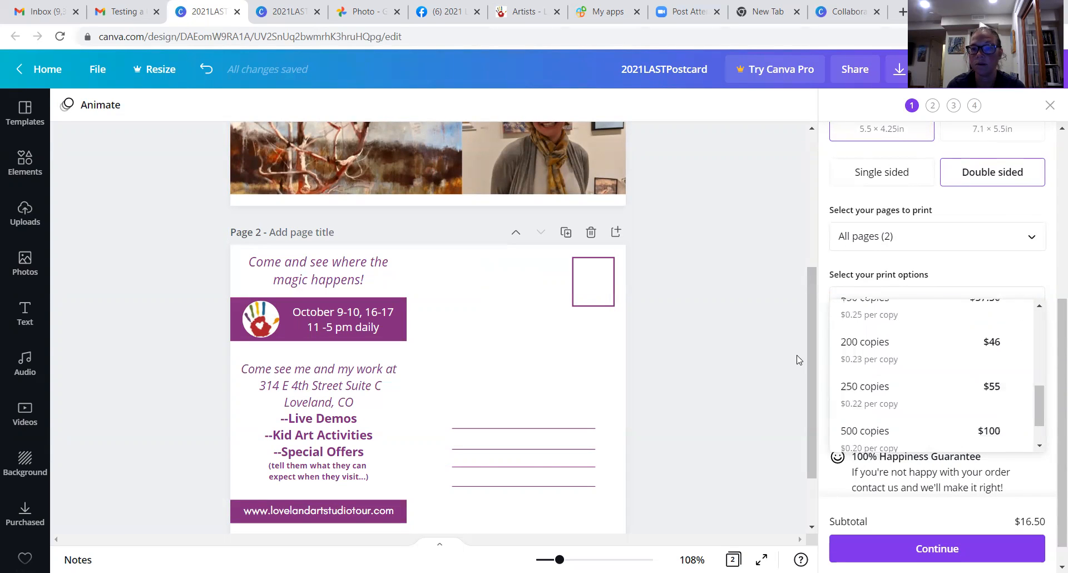
click(893, 360)
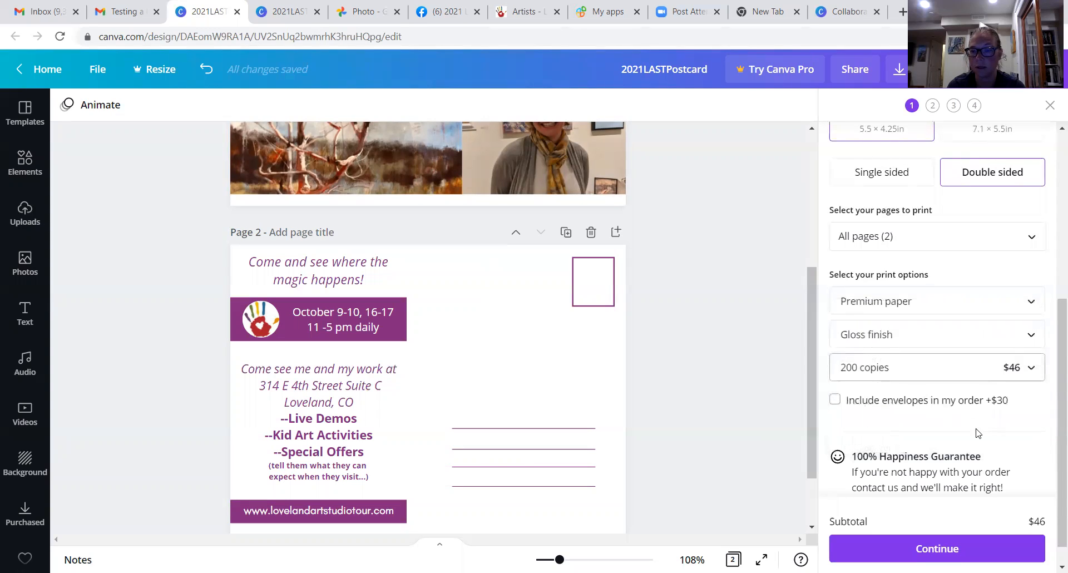
scroll(1050, 474, down, 2)
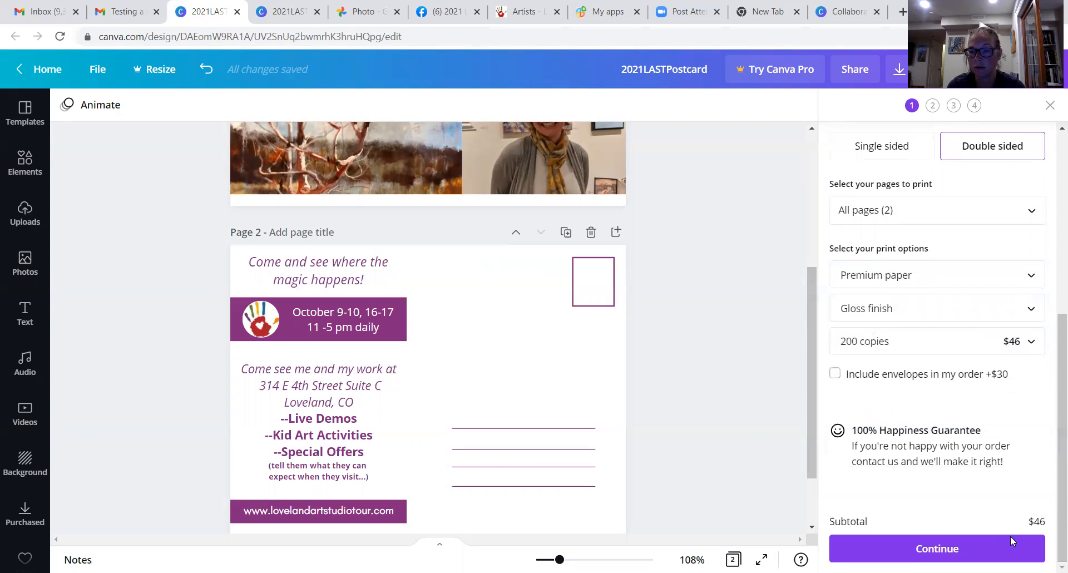
click(979, 554)
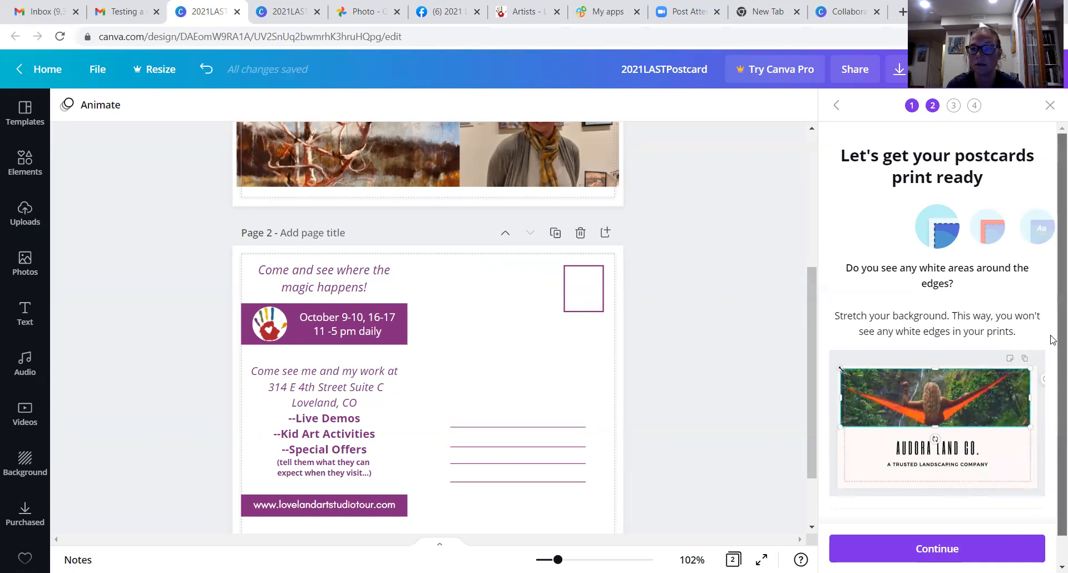
Check page 1 of the postcard for white areas around the edges and for content in the danger zone
scroll(1050, 317, down, 1)
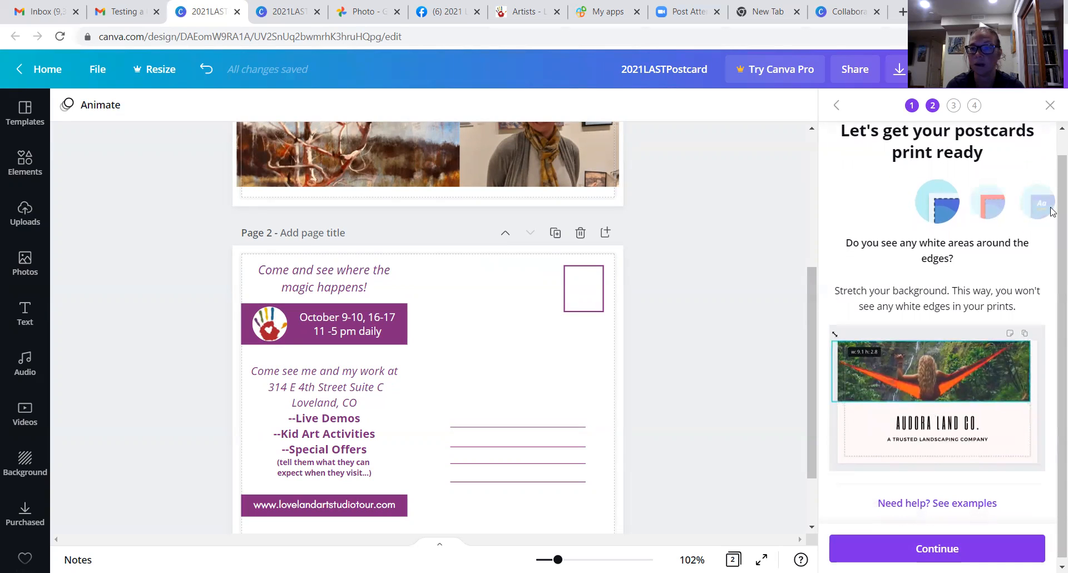
scroll(1053, 211, up, 1)
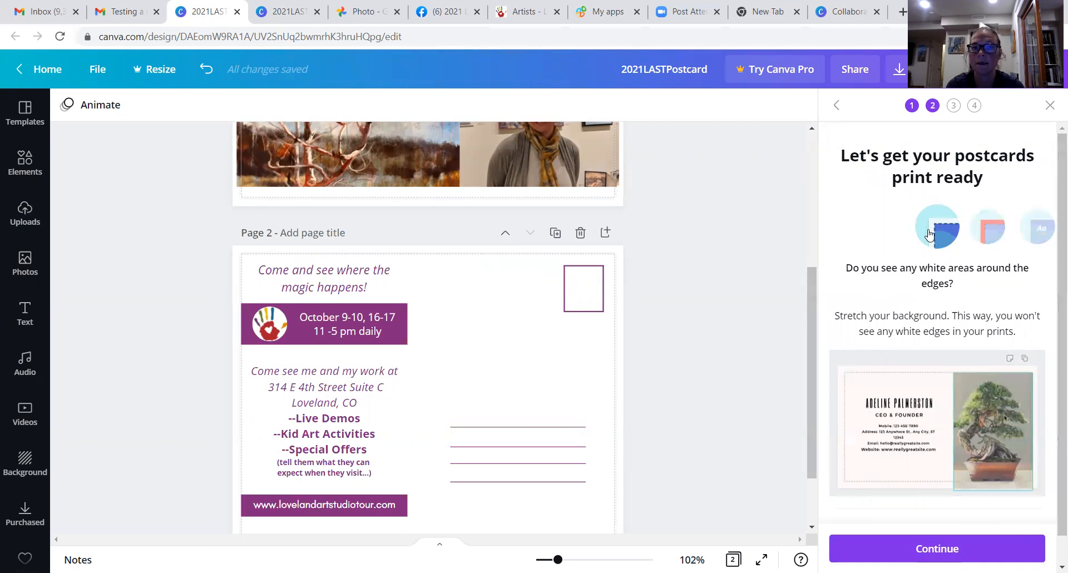
drag(807, 318, 787, 196)
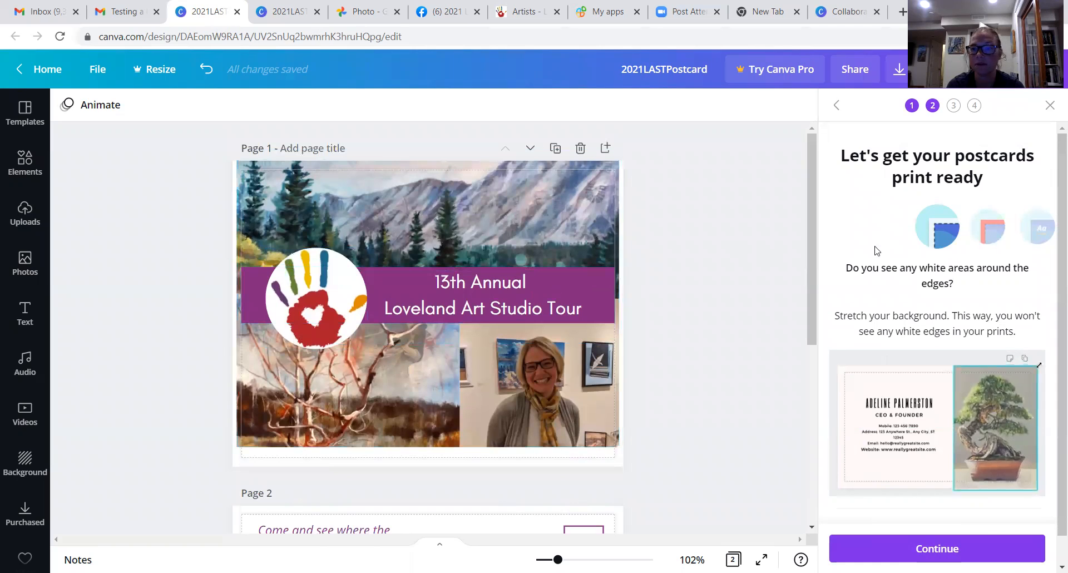
click(995, 236)
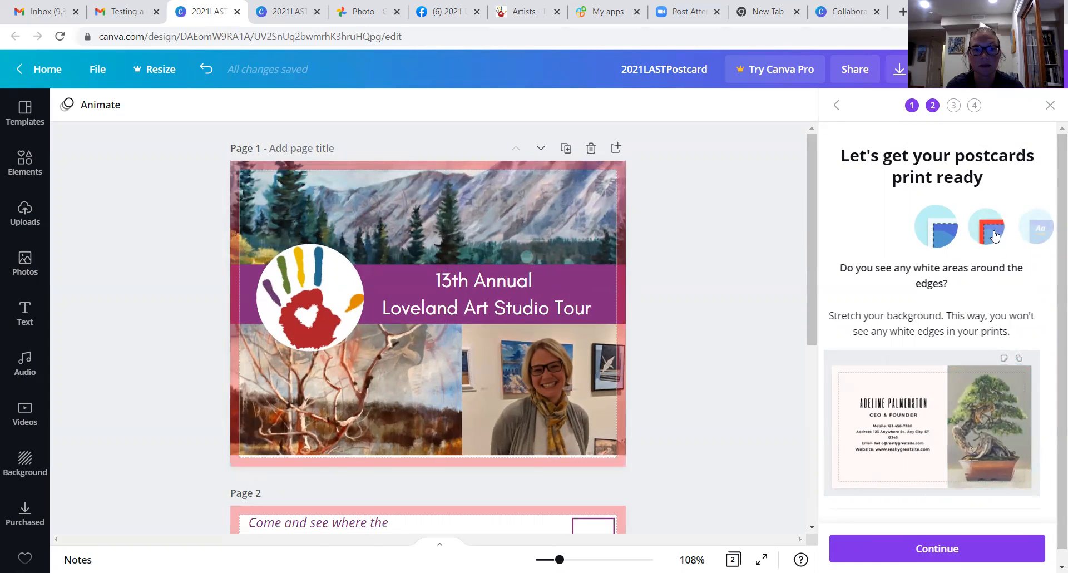
click(995, 236)
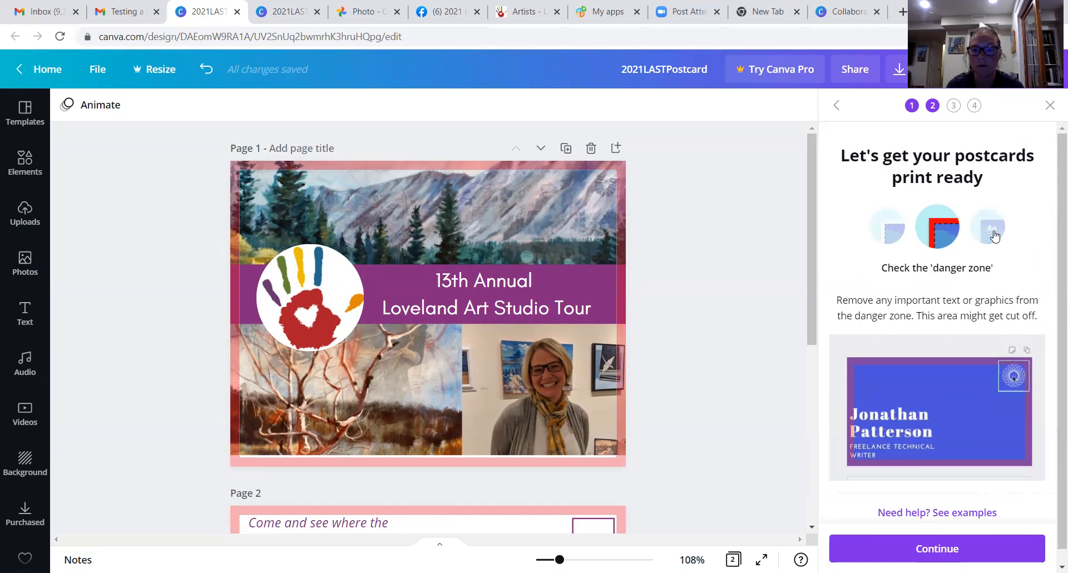
click(889, 242)
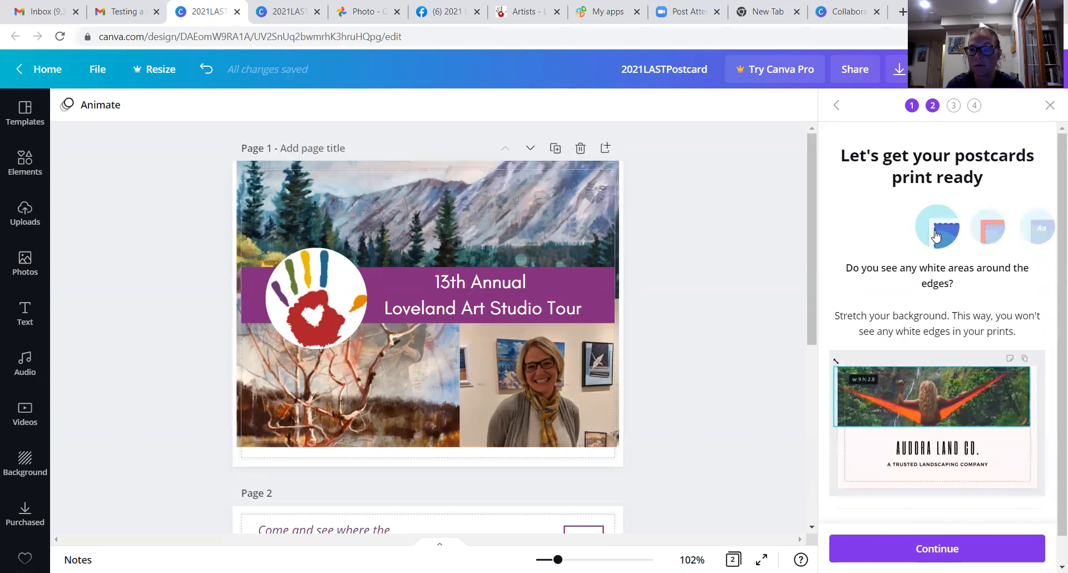
click(989, 230)
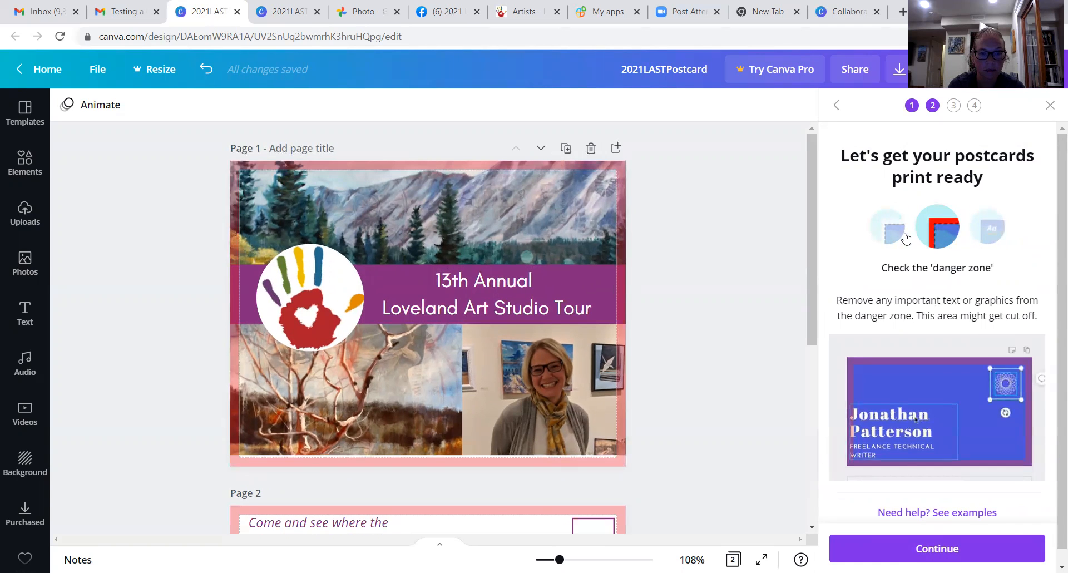
Stretch page 1's image grid slightly downward to cover the white strip at the edge of the danger zone
click(393, 386)
click(393, 386)
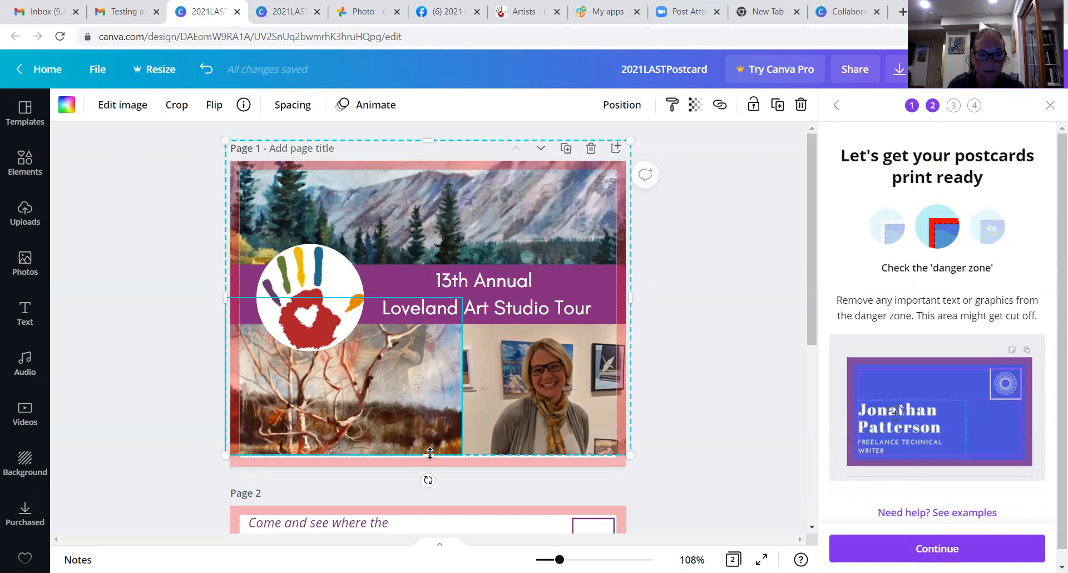
drag(429, 455, 431, 455)
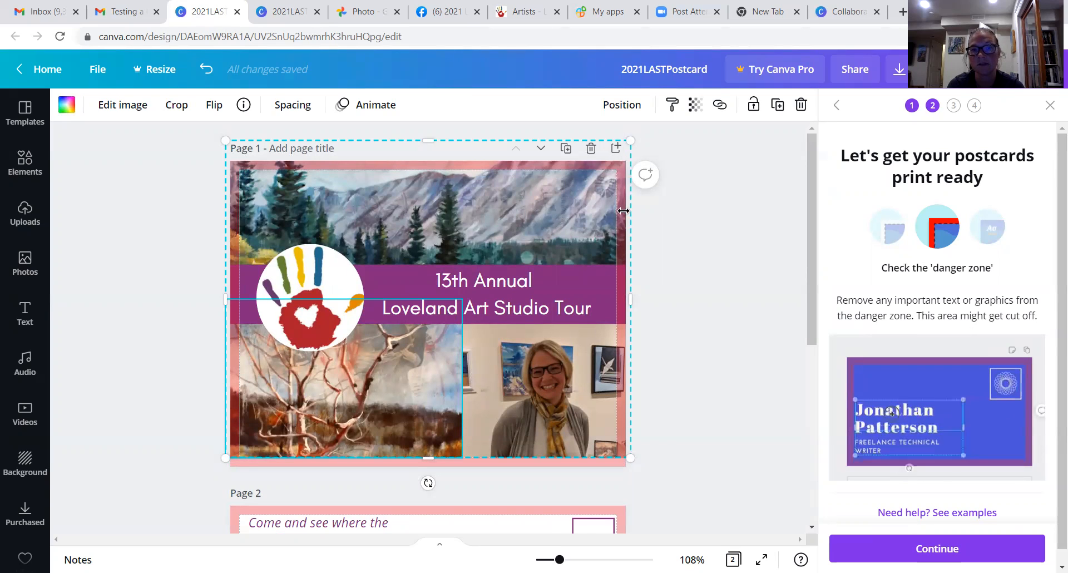
Check page 2's text and graphics against the danger zone guidance
drag(811, 319, 826, 417)
scroll(827, 422, down, 2)
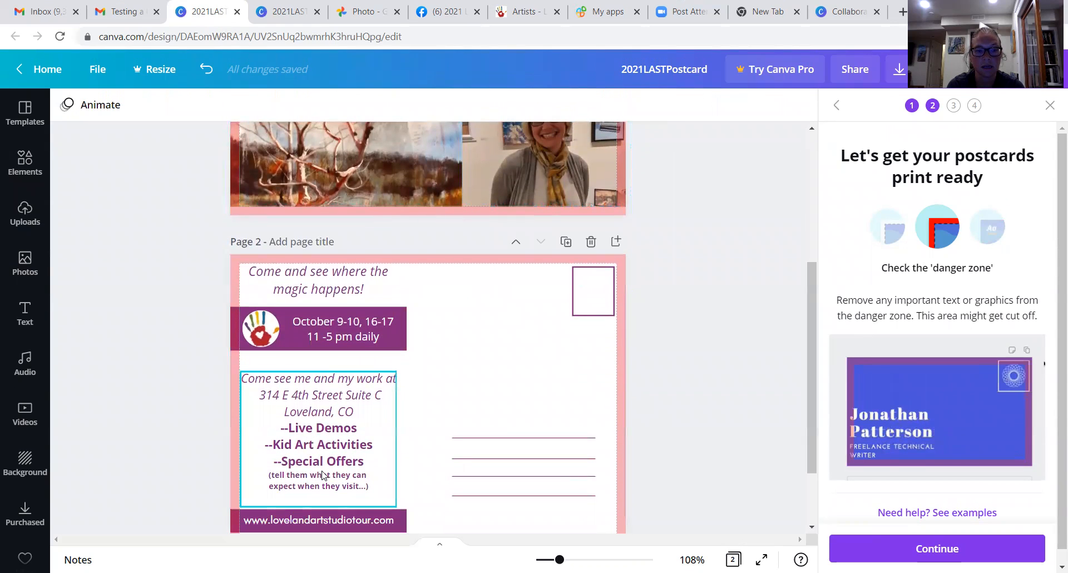
drag(813, 379, 828, 434)
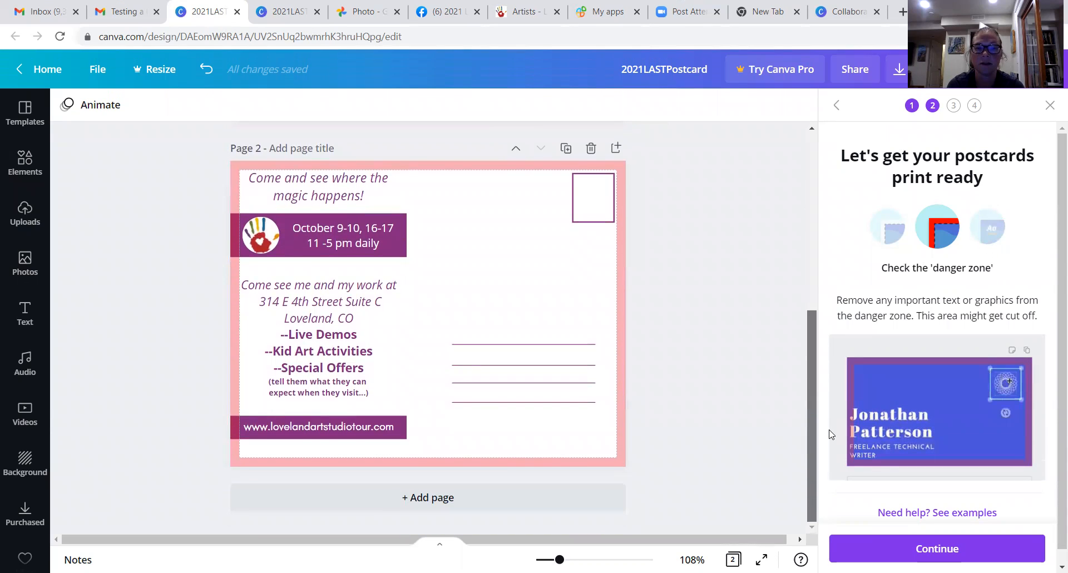
drag(812, 420, 810, 340)
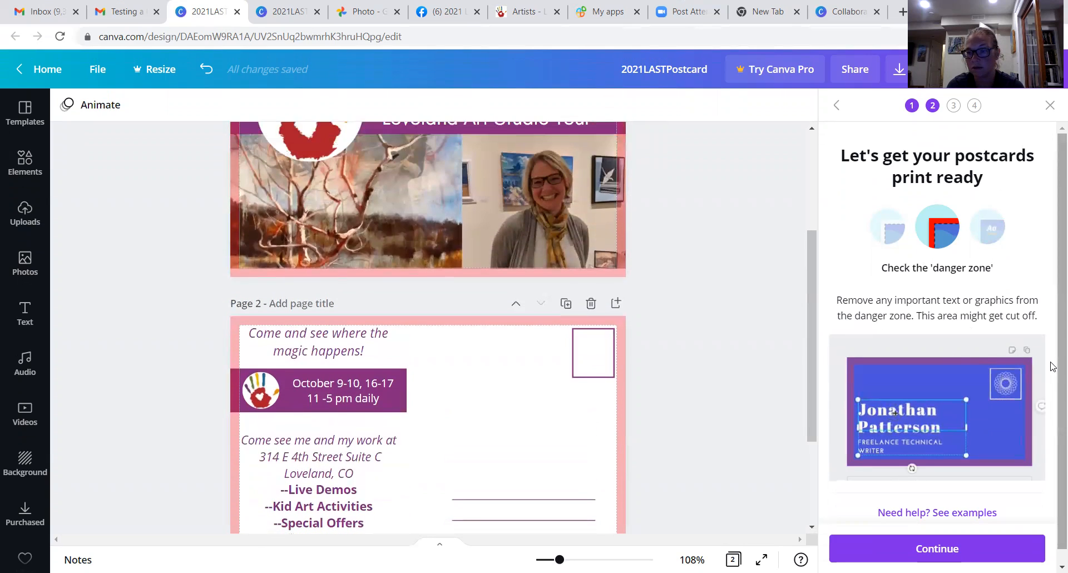
scroll(1052, 368, down, 1)
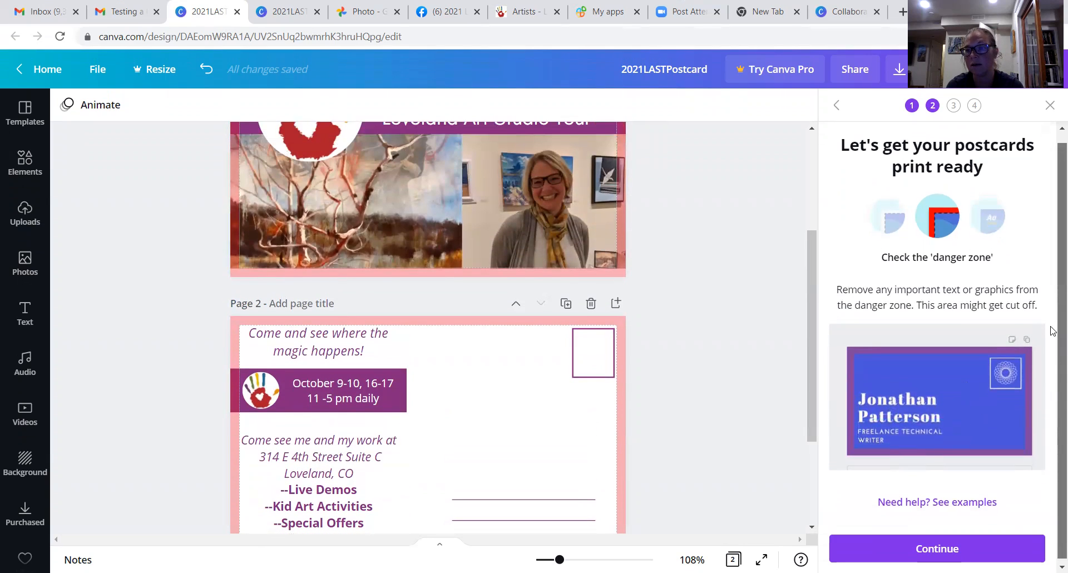
scroll(1052, 330, up, 1)
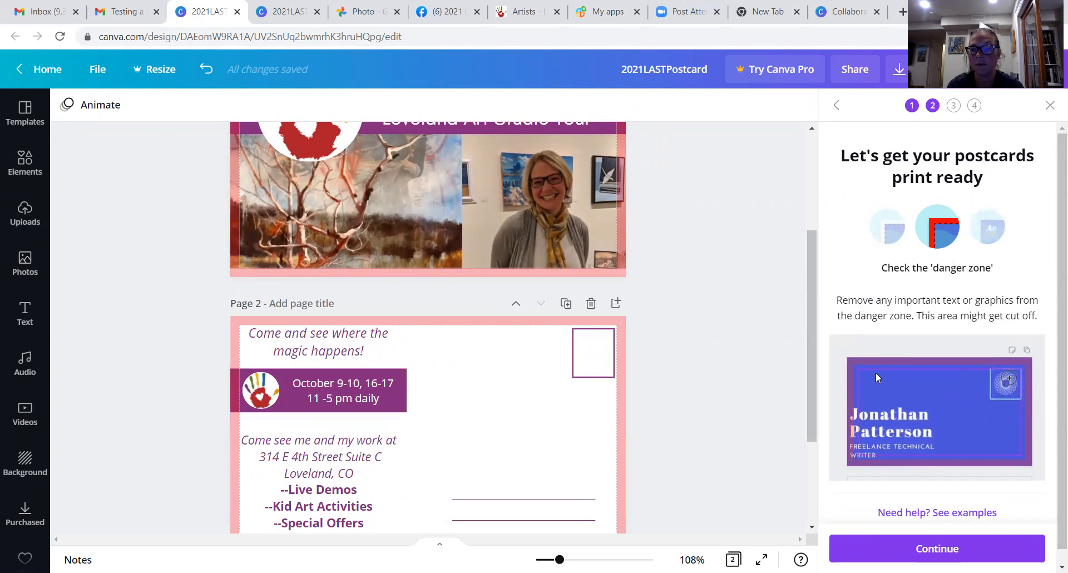
scroll(875, 372, down, 1)
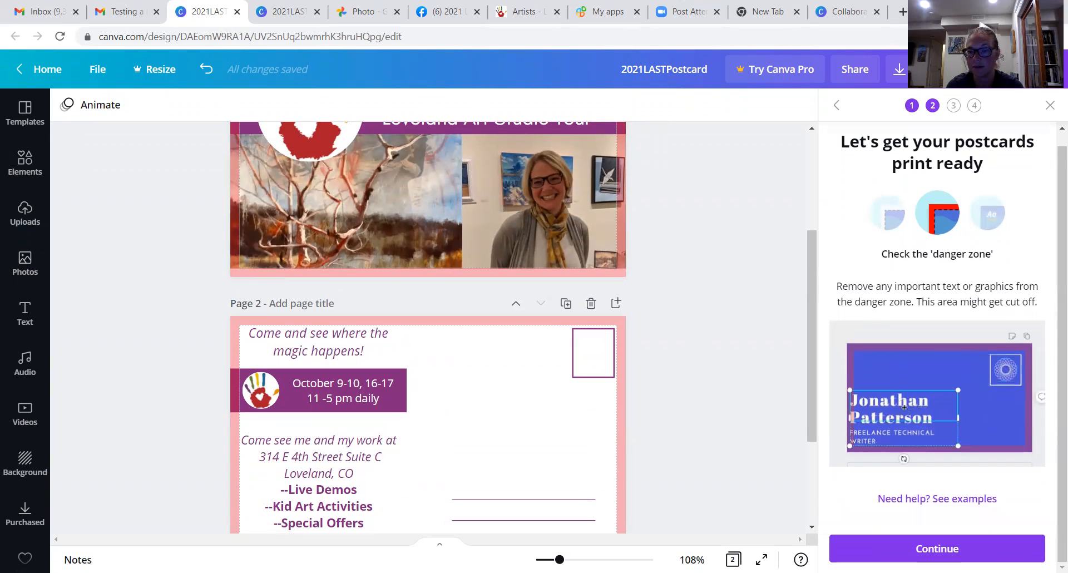
Continue past the danger zone and proofreading checks to the shipping details, and review the delivery speeds and address fields
click(970, 549)
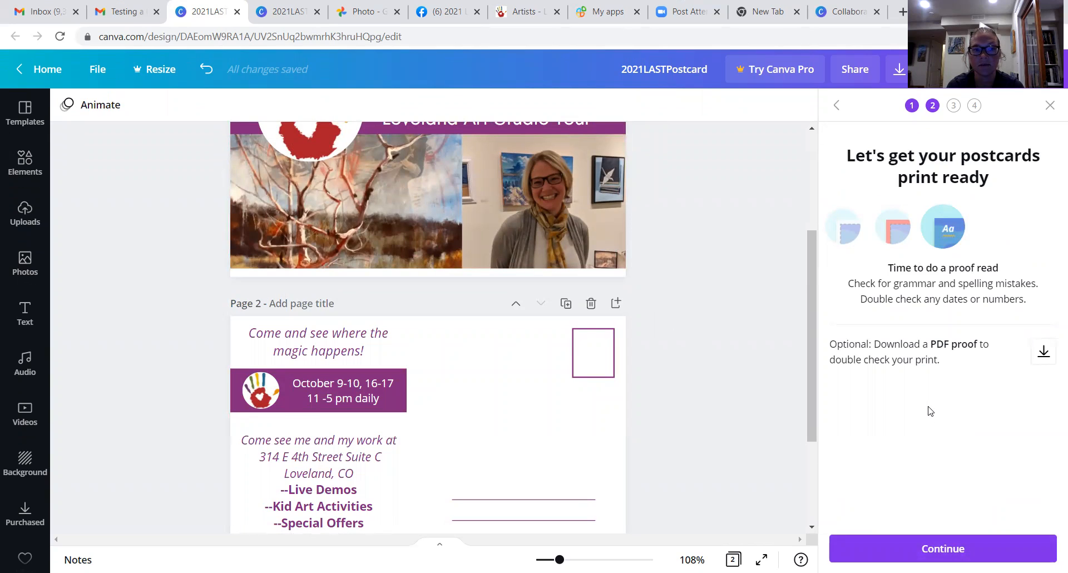
click(961, 551)
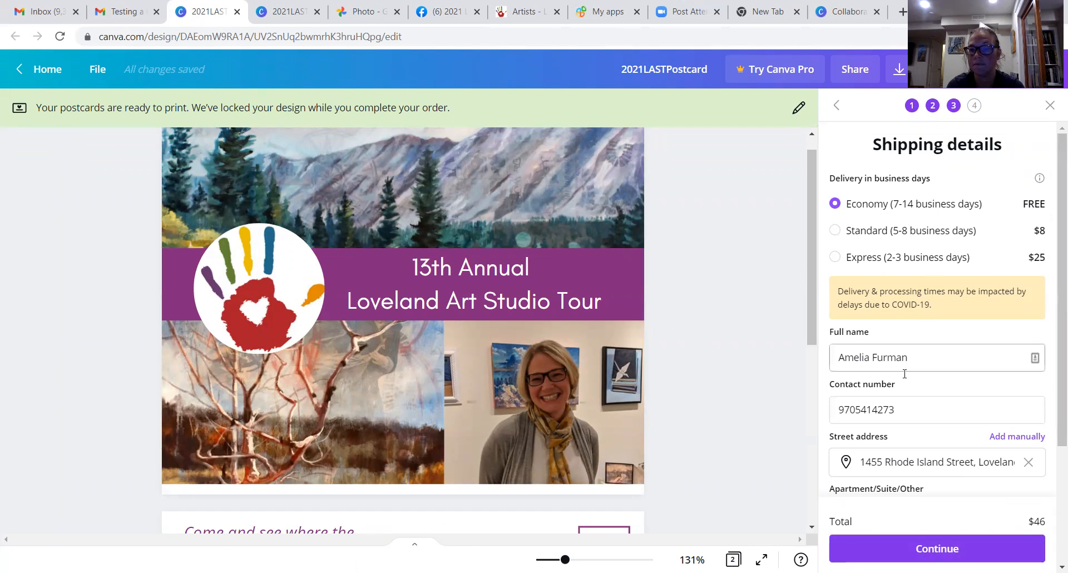
scroll(1052, 489, down, 3)
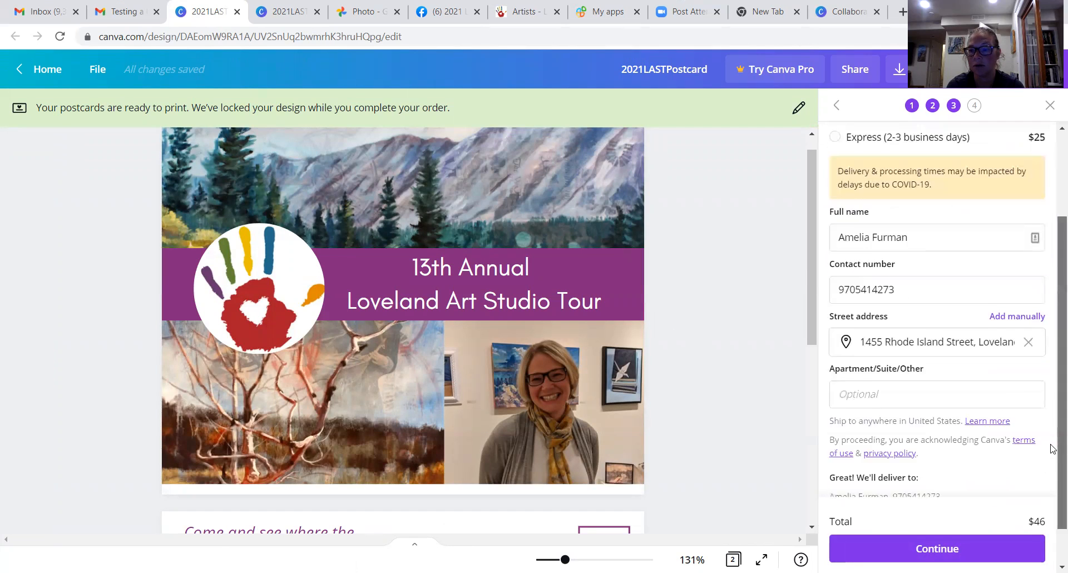
scroll(1053, 478, up, 3)
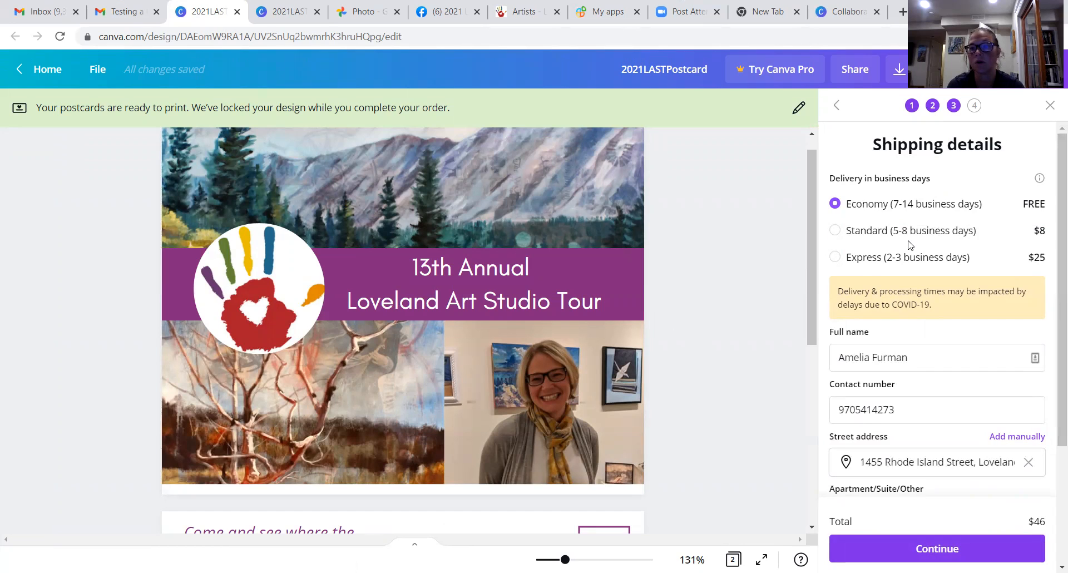
drag(1052, 229, 1053, 401)
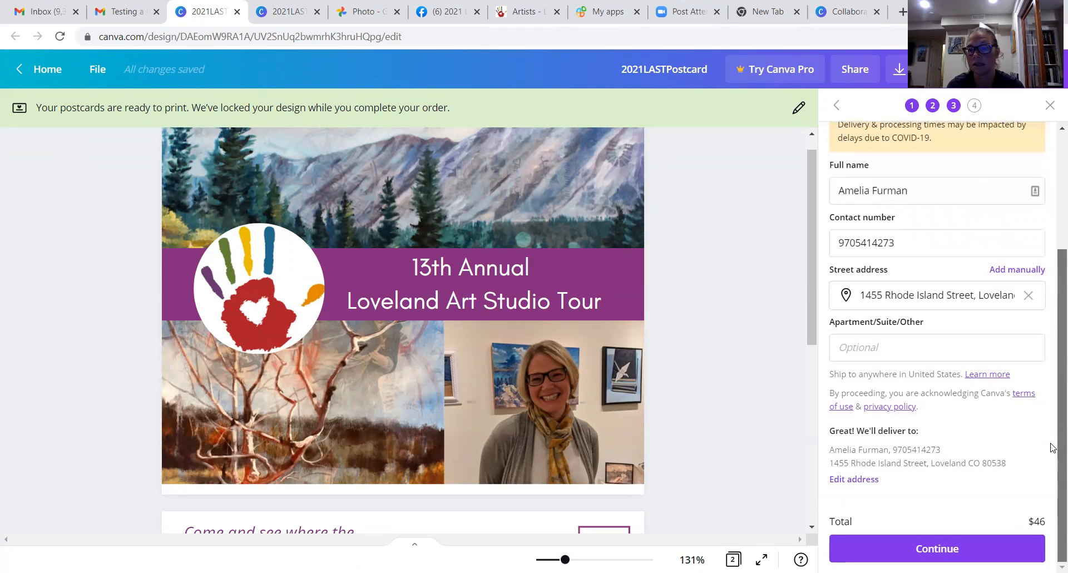
drag(1053, 354, 1051, 267)
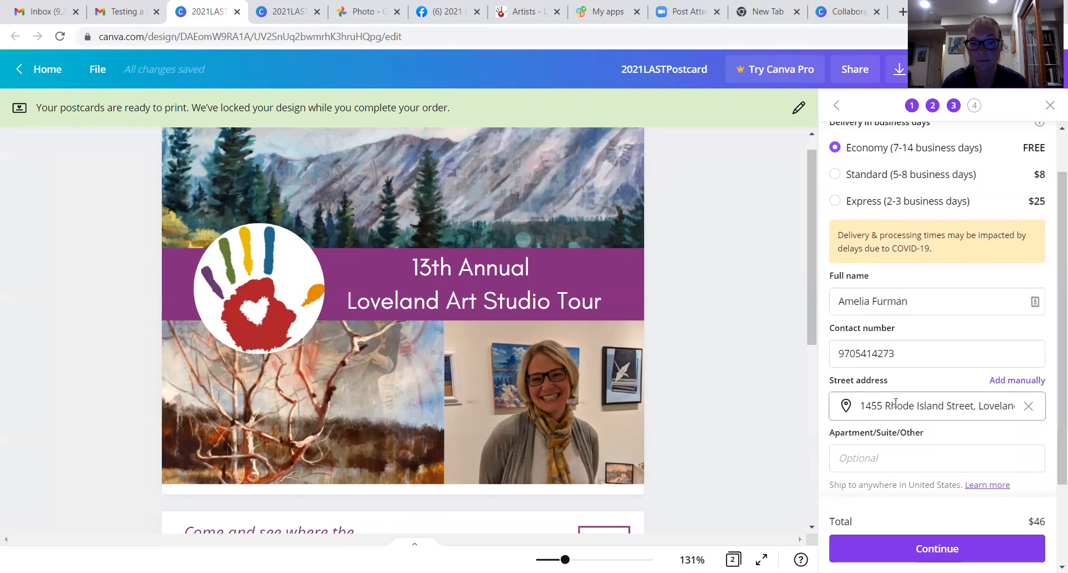
Leave the postcard order and open the "Come see me!" 2021LASTIGTemplate design from the recent designs
drag(812, 325, 814, 295)
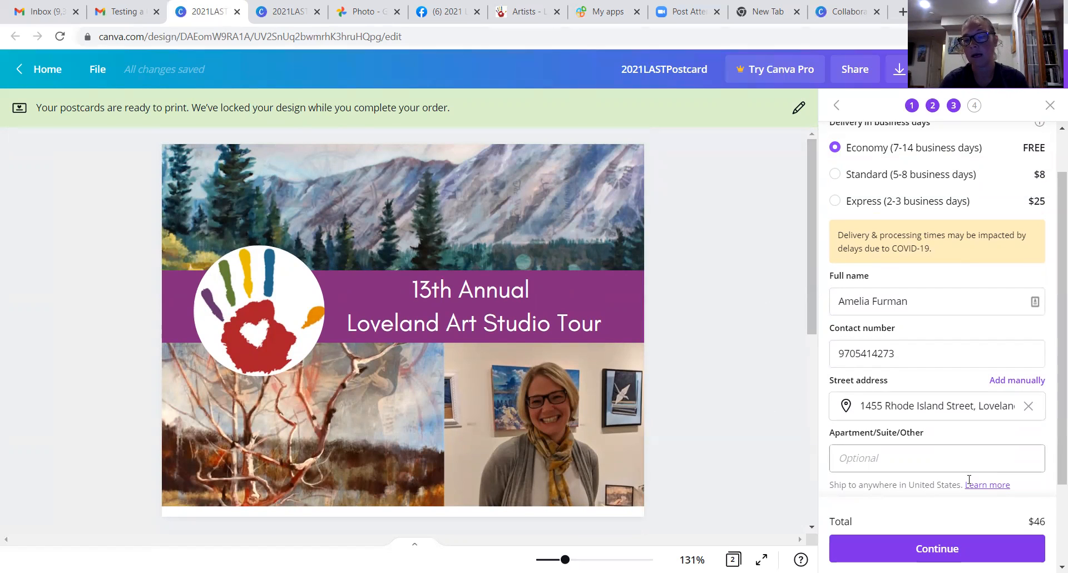
scroll(1052, 307, up, 1)
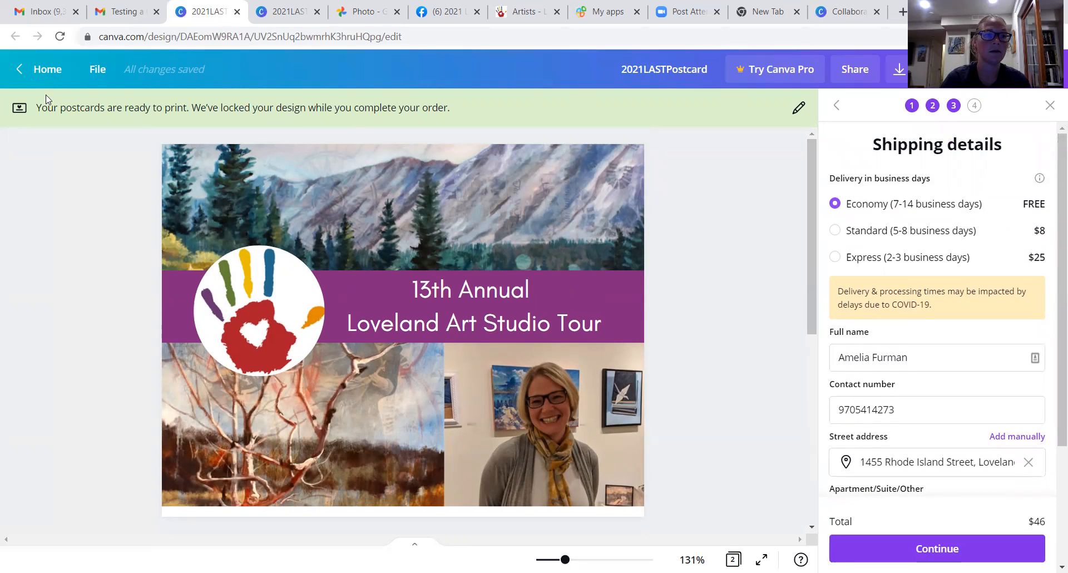
click(48, 75)
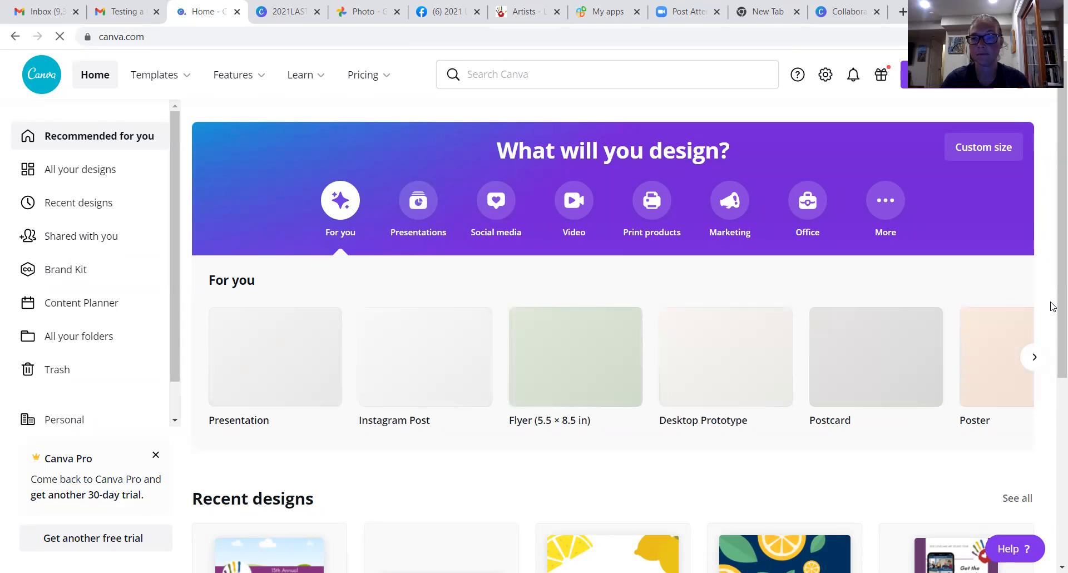
scroll(1053, 322, down, 2)
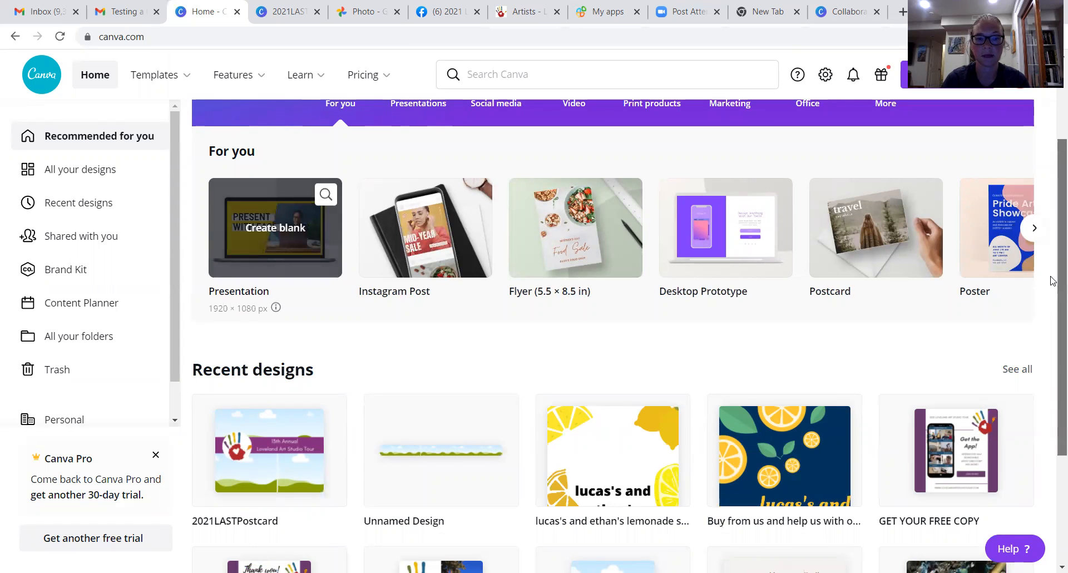
scroll(1053, 312, down, 2)
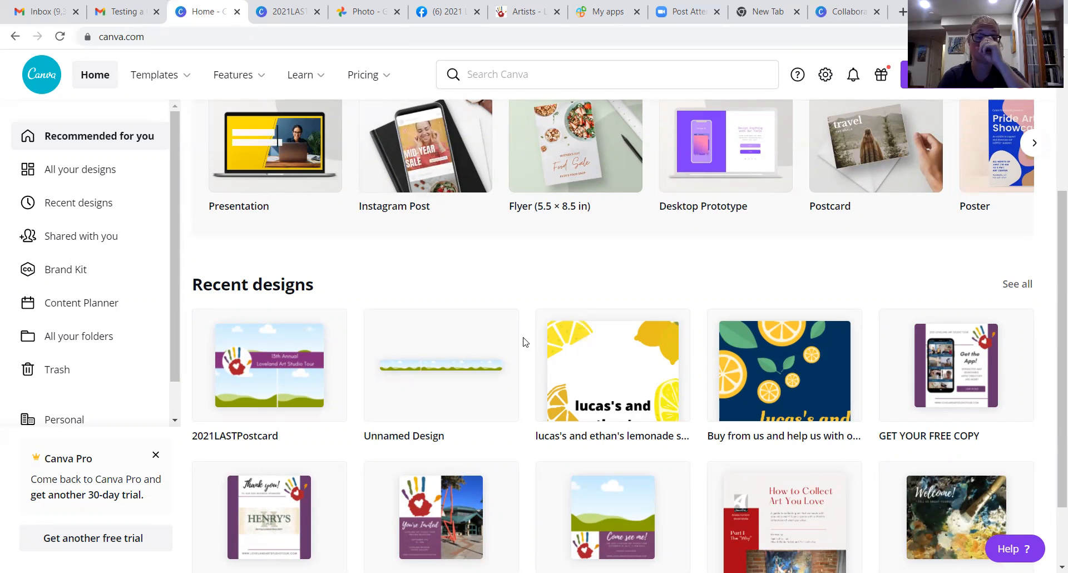
click(605, 521)
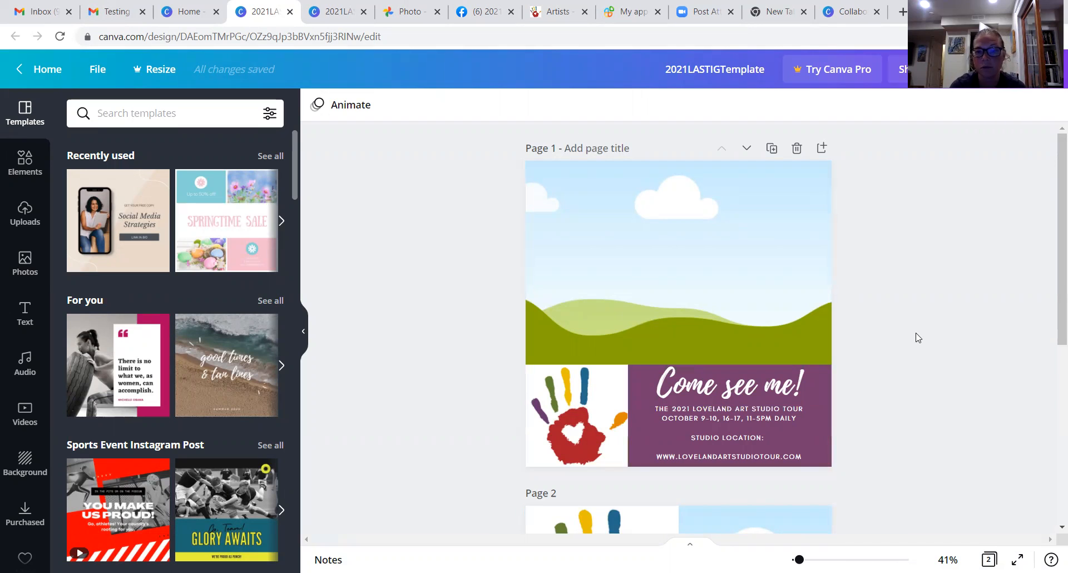
Fill page 1's large image frame with the uploaded painting of the bare tree
drag(1051, 305, 1051, 262)
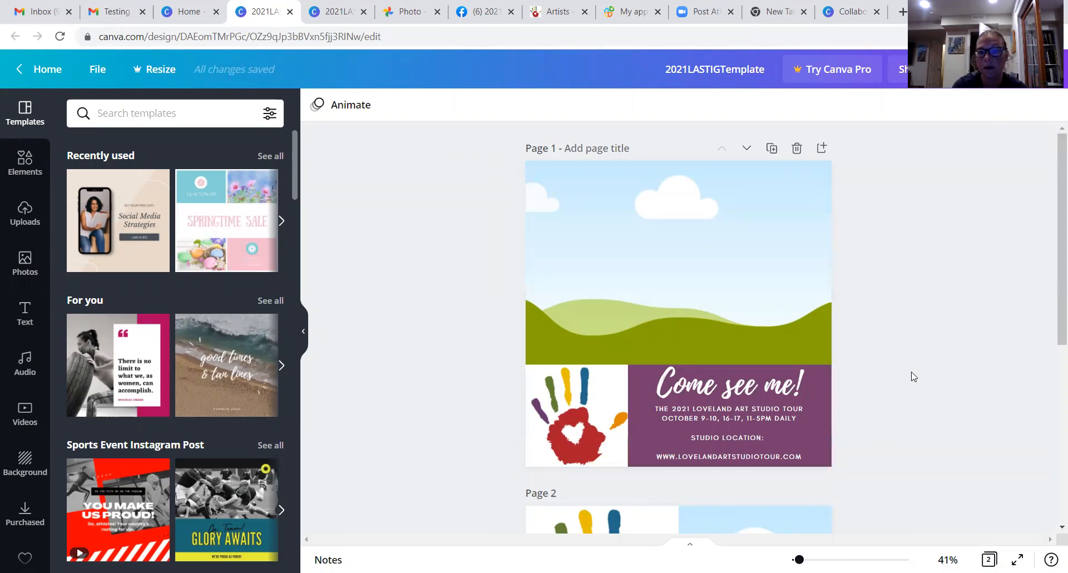
drag(1053, 295, 1052, 333)
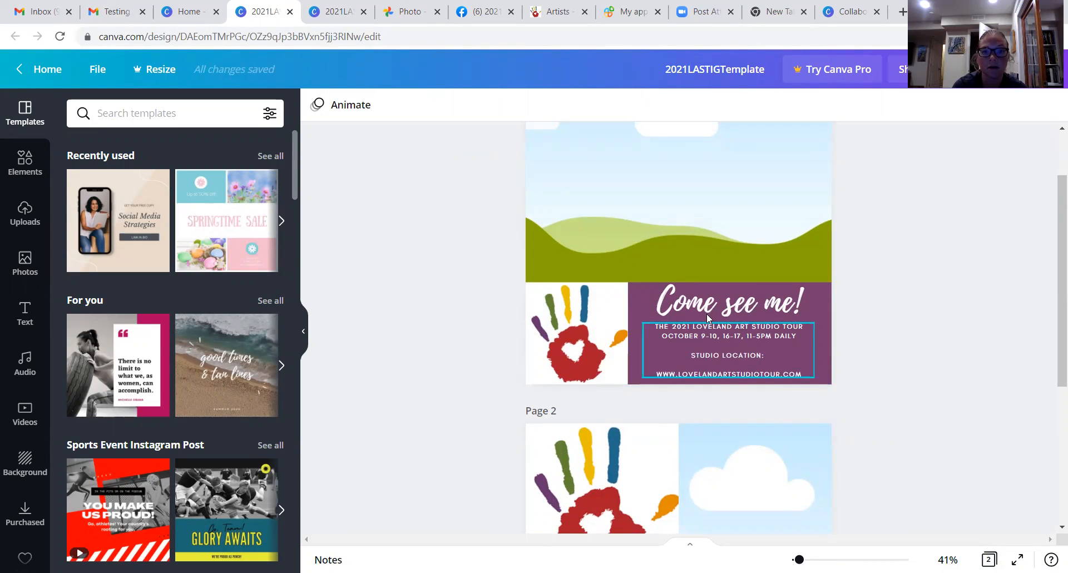
click(25, 225)
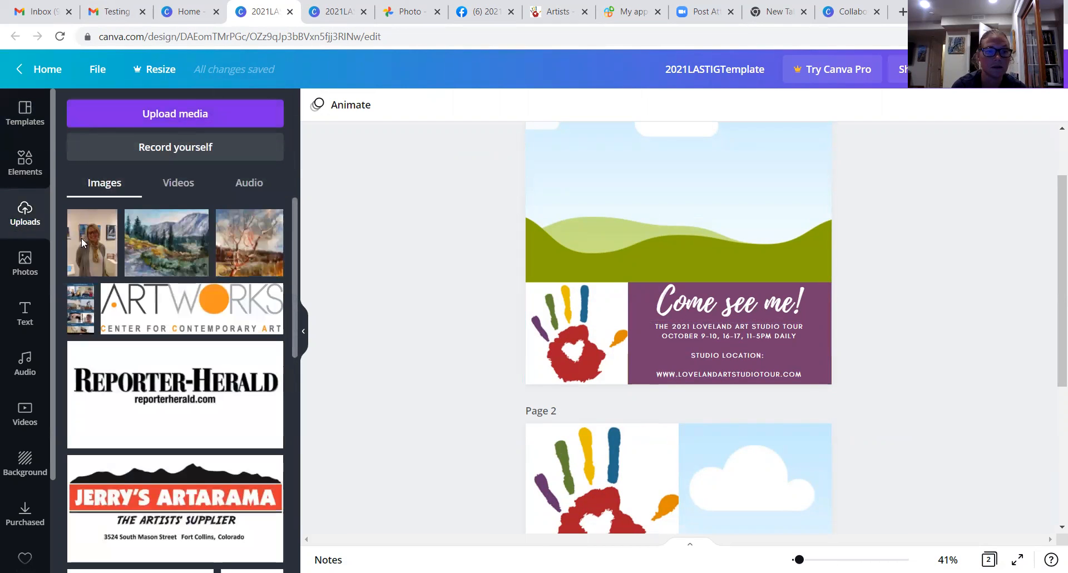
click(240, 253)
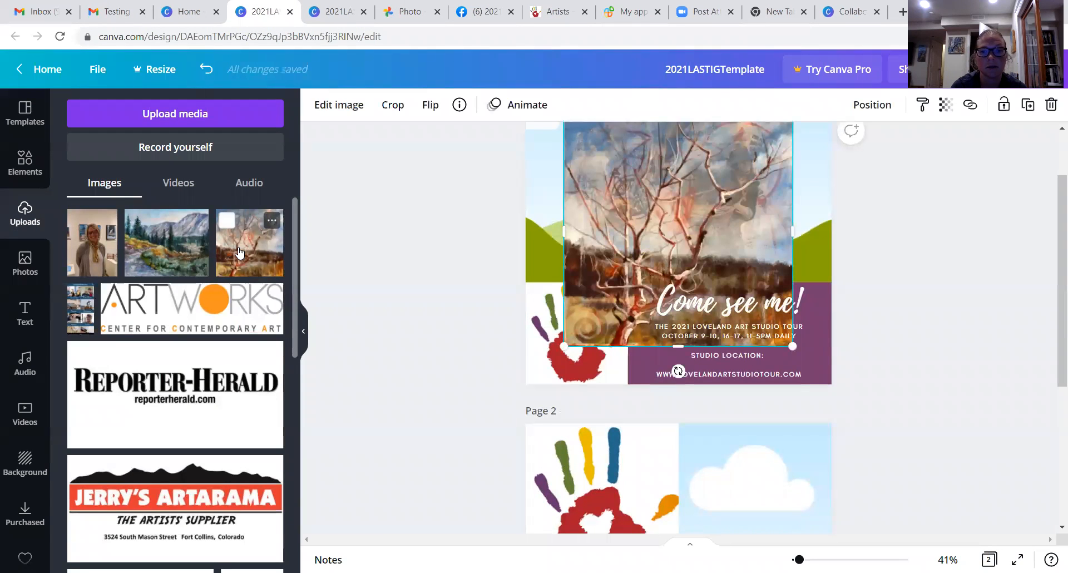
drag(691, 192, 790, 203)
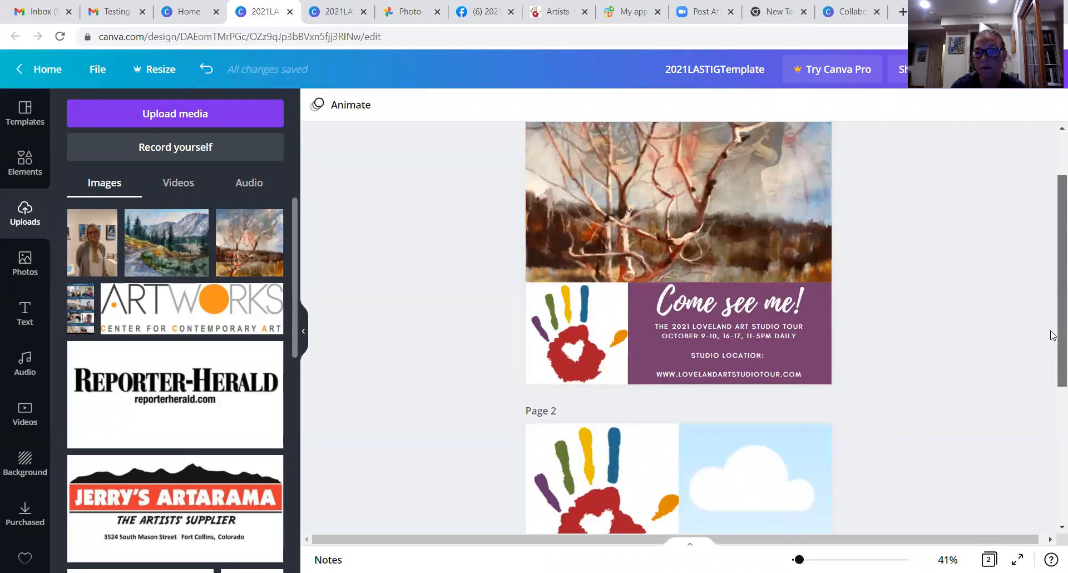
scroll(1052, 336, up, 2)
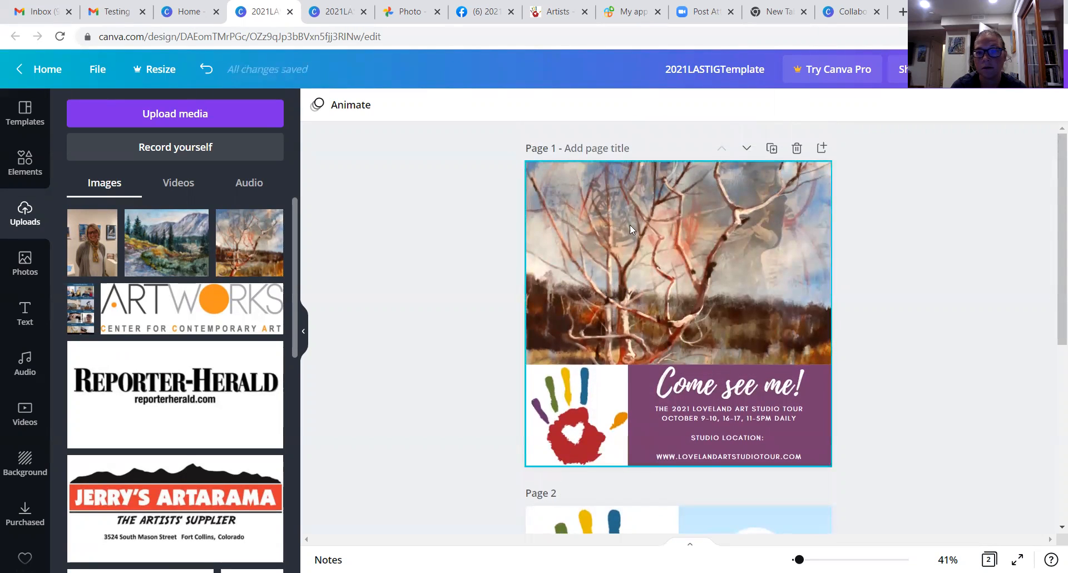
Add the studio's street address after "Studio Location:" on page 1, with the suite on its own line
drag(1052, 302, 1052, 330)
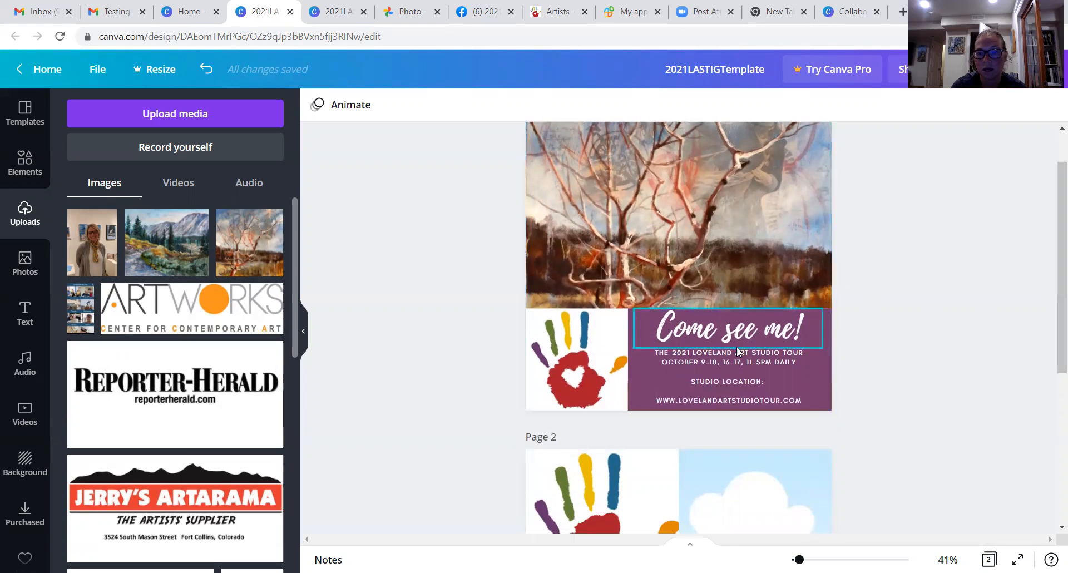
click(733, 379)
triple_click(733, 379)
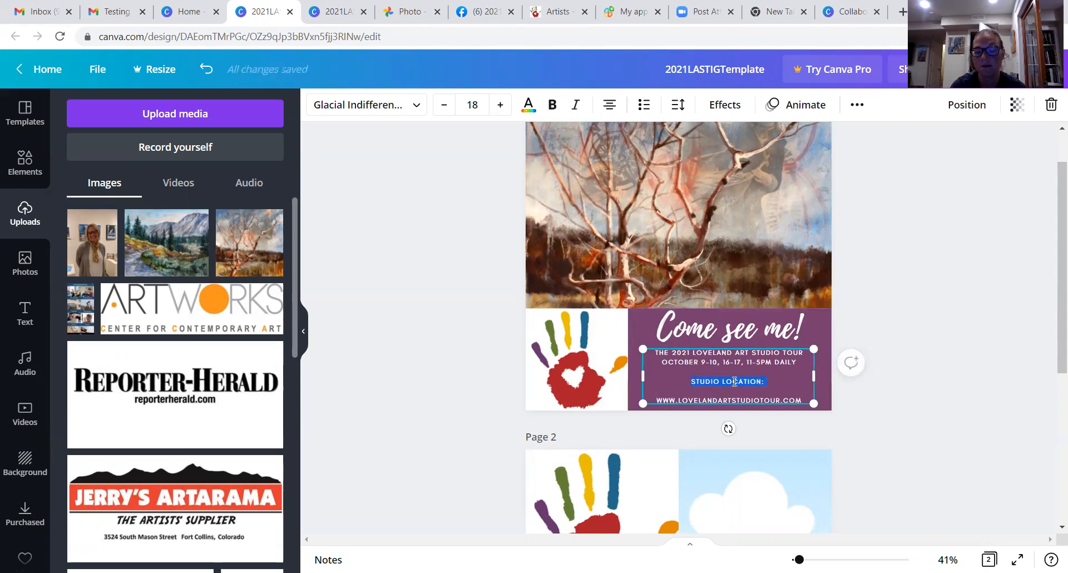
click(729, 370)
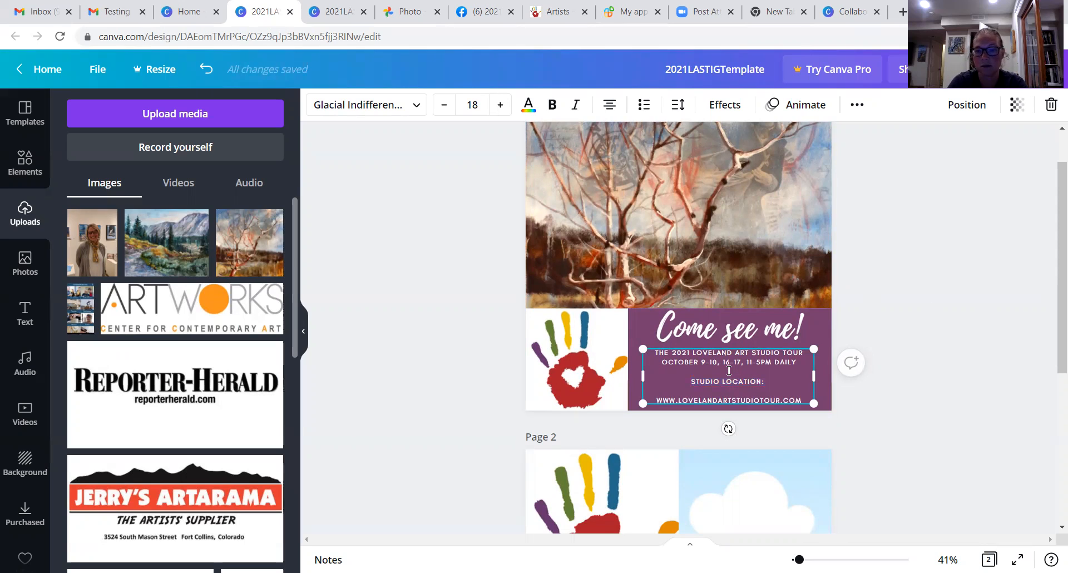
text(314 E 4TH STREET)
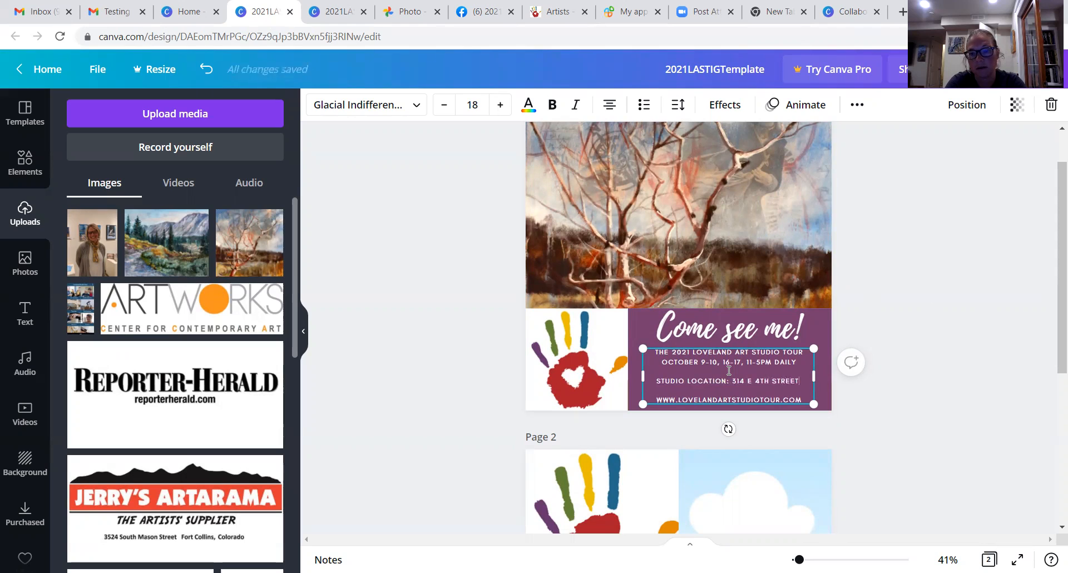
text(, SUITE)
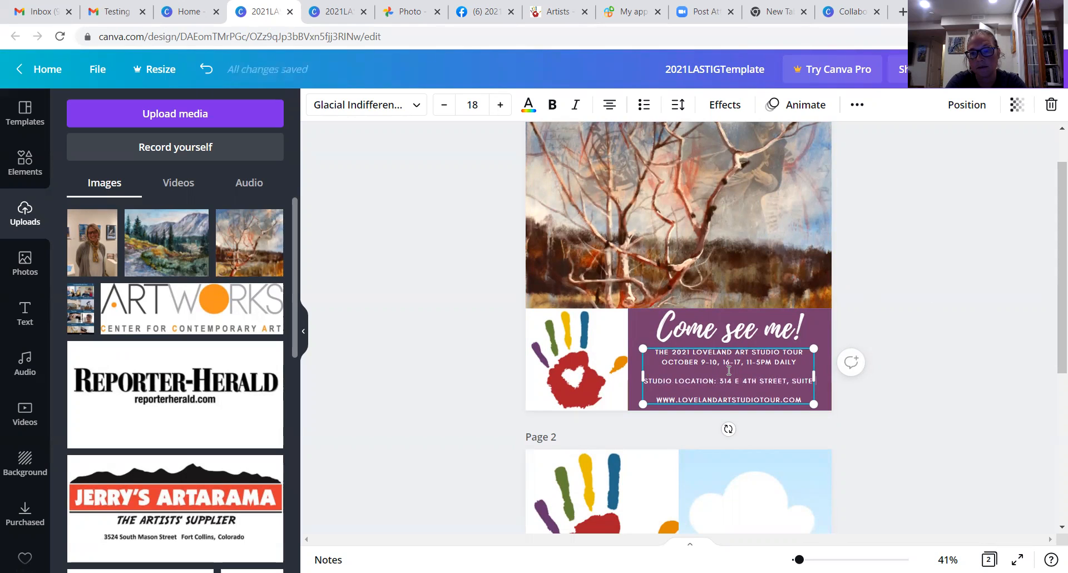
text( C)
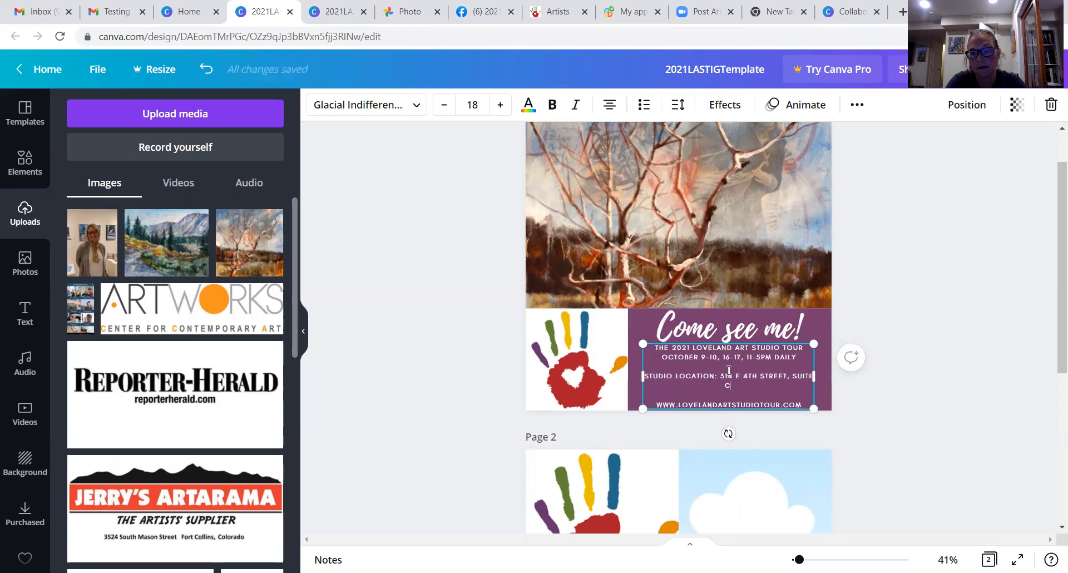
click(796, 376)
key(Return)
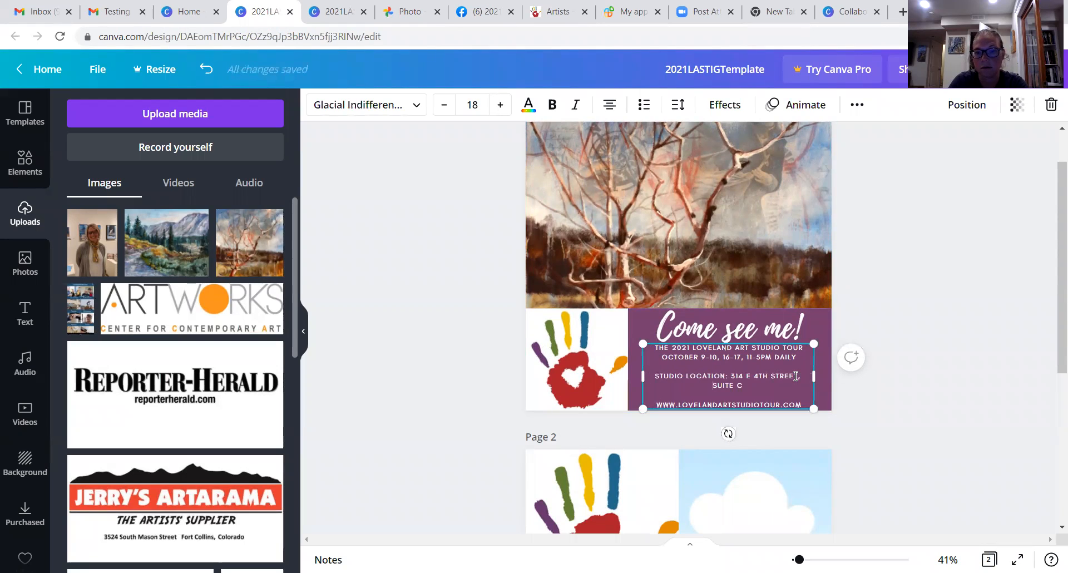
click(954, 399)
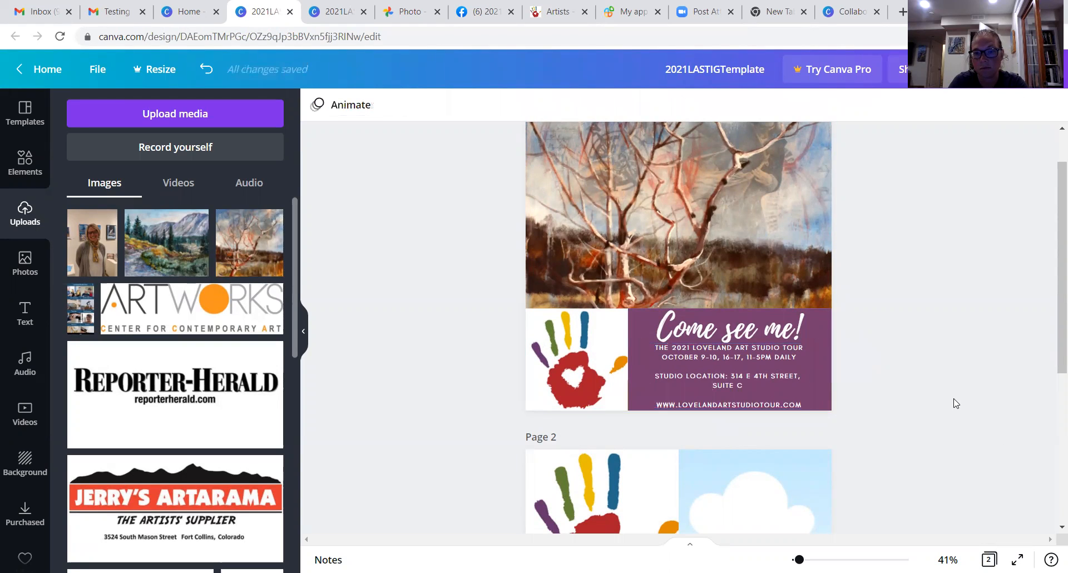
Try removing the blank line between the studio address and the website on page 1
click(730, 393)
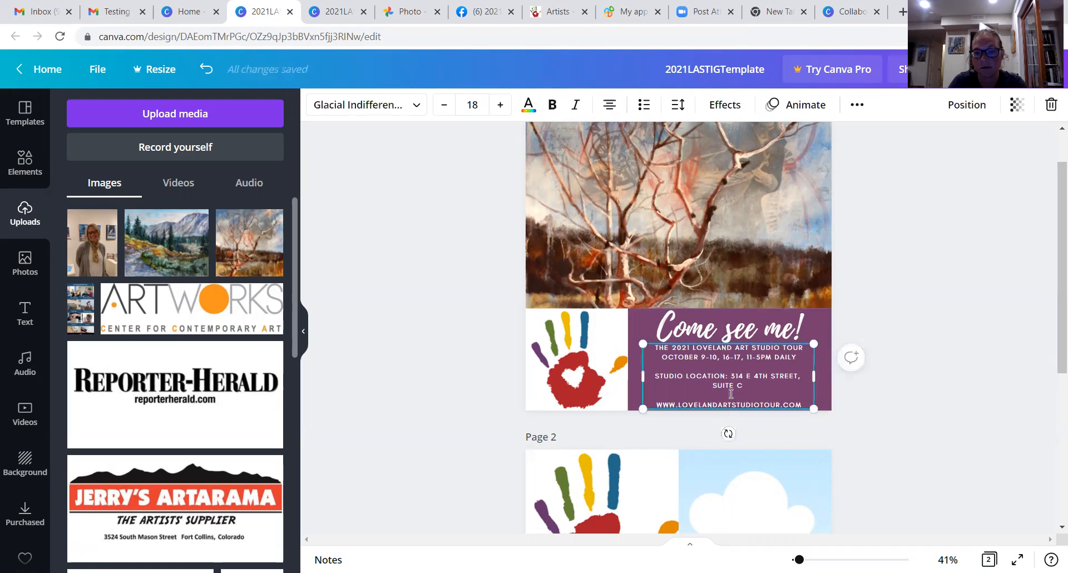
click(731, 394)
key(BackSpace)
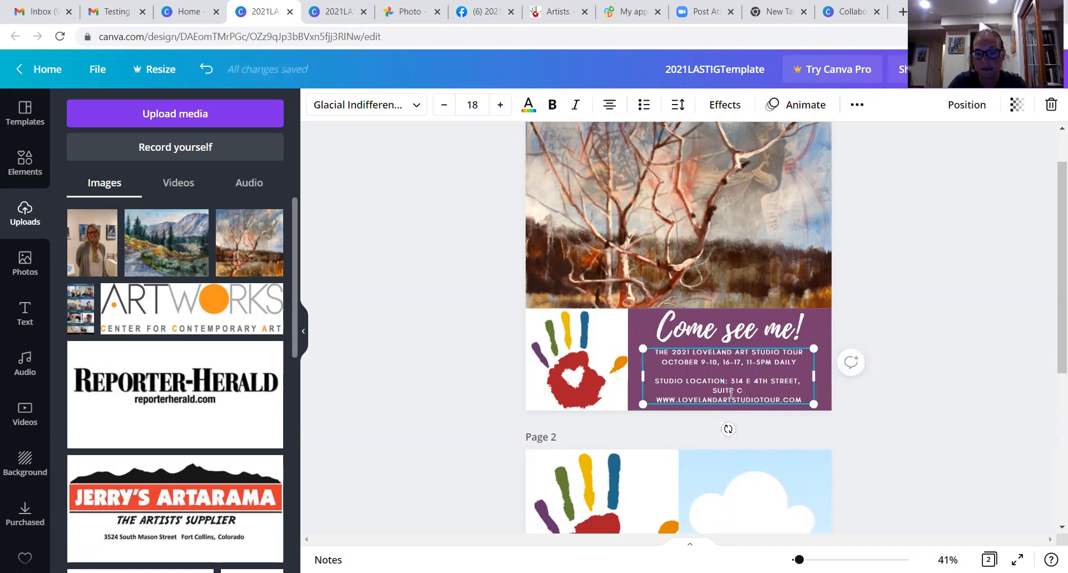
key(Return)
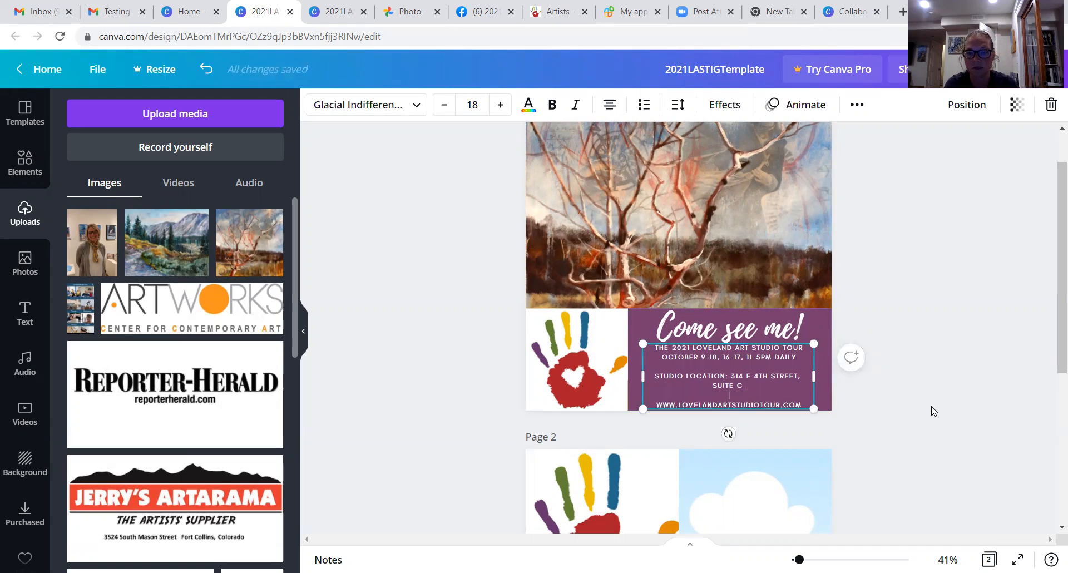
click(933, 411)
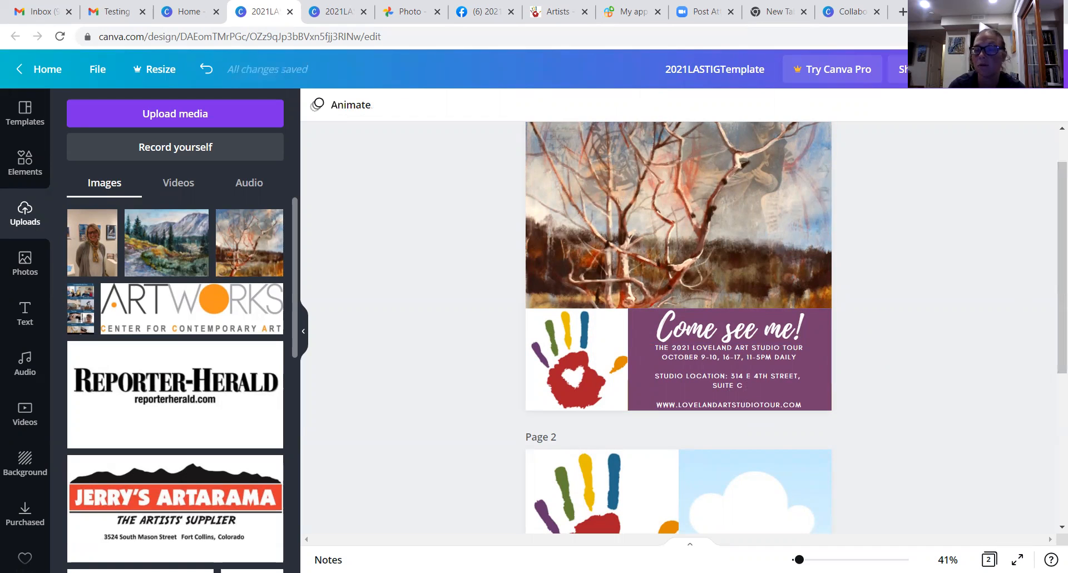
Download only page 1 of the design as a PNG and dismiss the Canva Pro offer
click(985, 69)
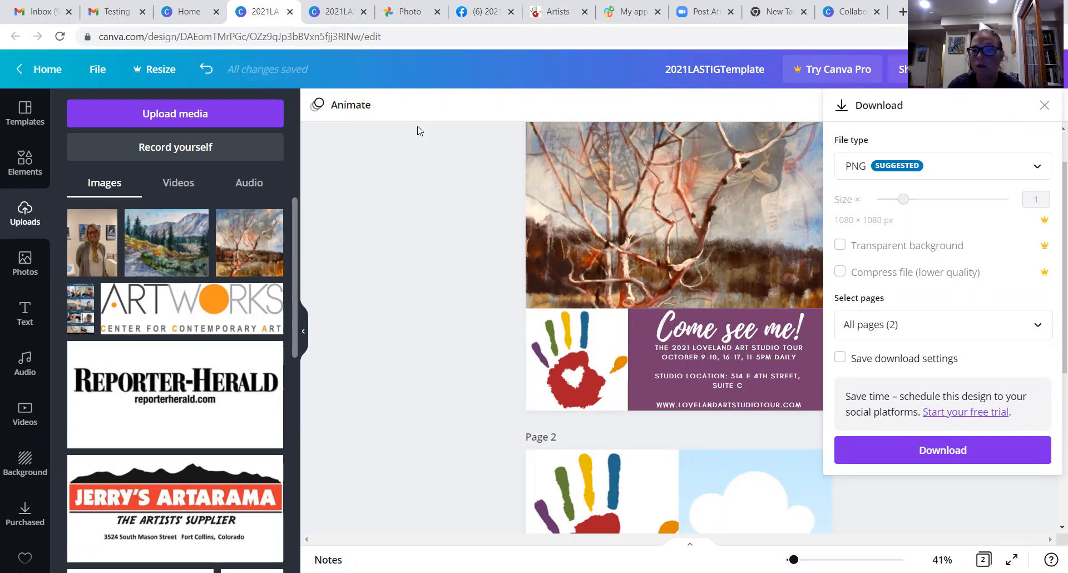
click(947, 179)
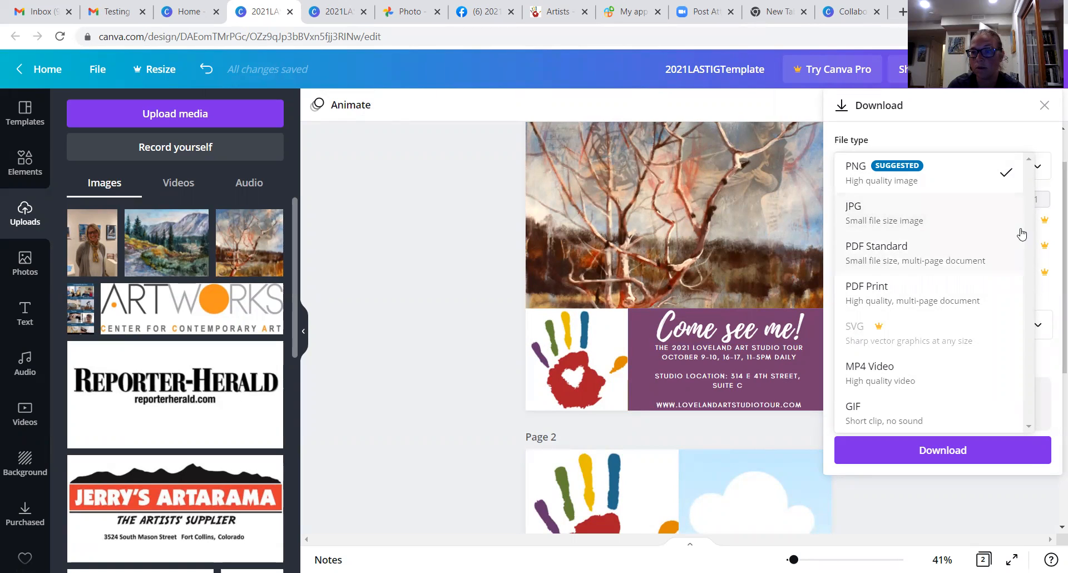
click(938, 174)
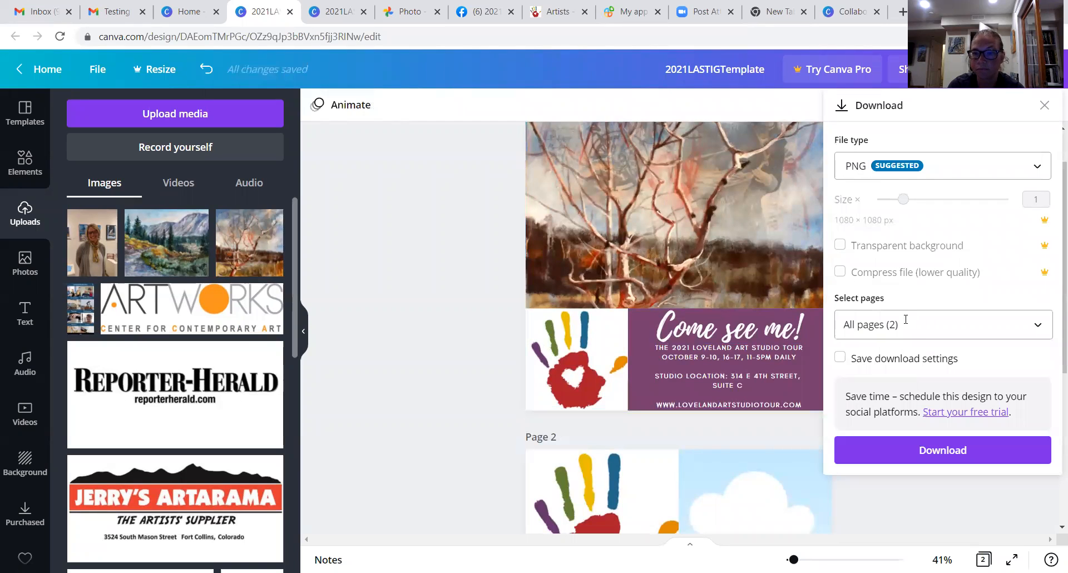
click(1007, 316)
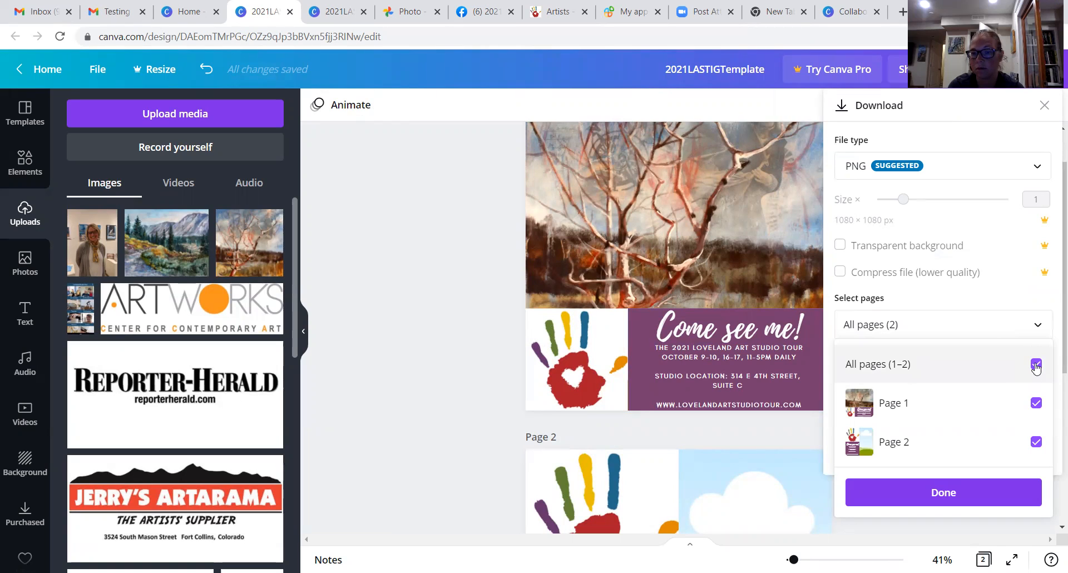
click(1036, 365)
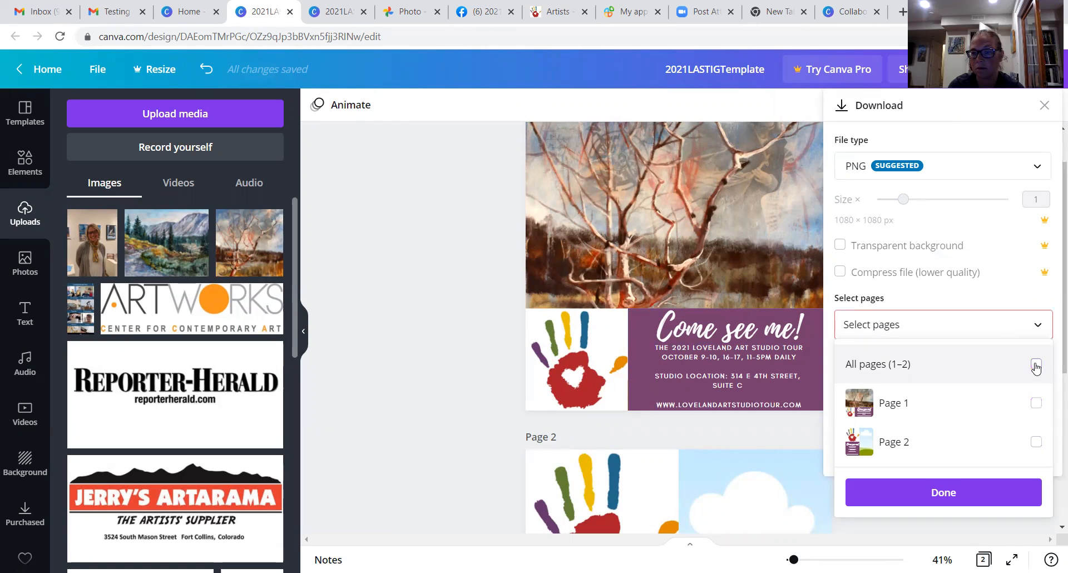
click(1037, 405)
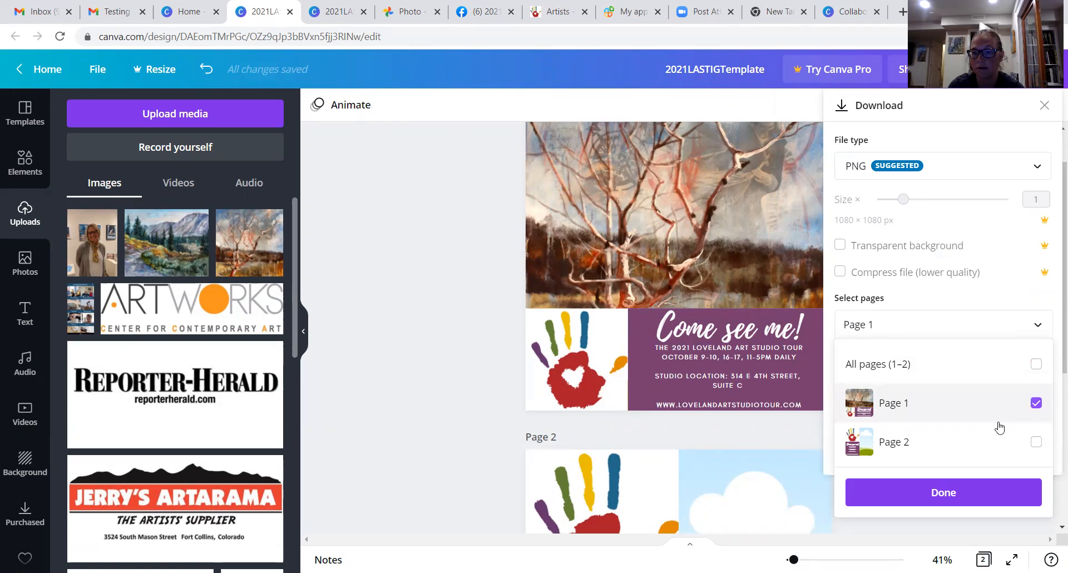
click(942, 496)
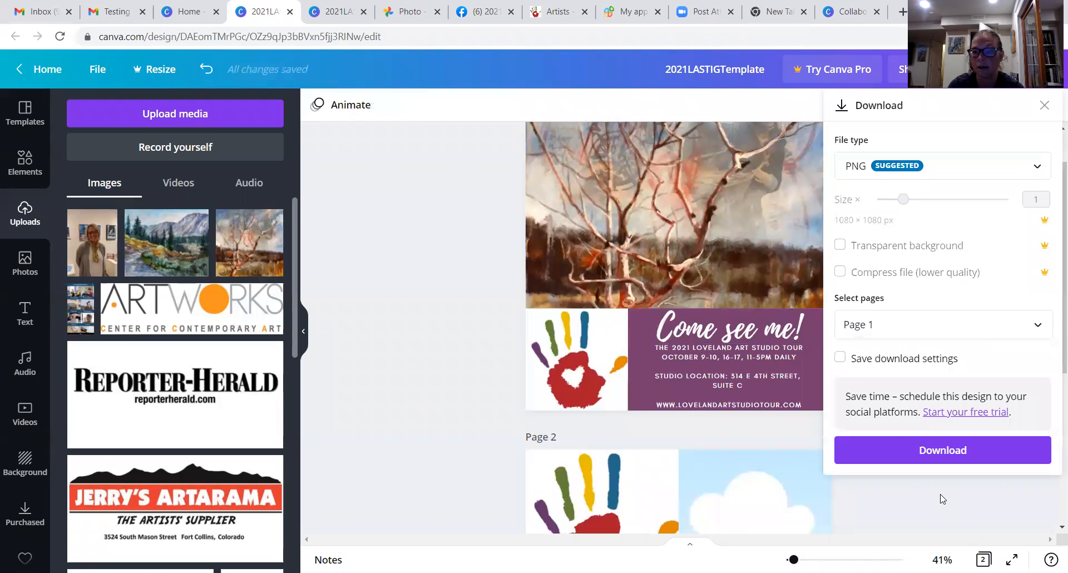
click(923, 451)
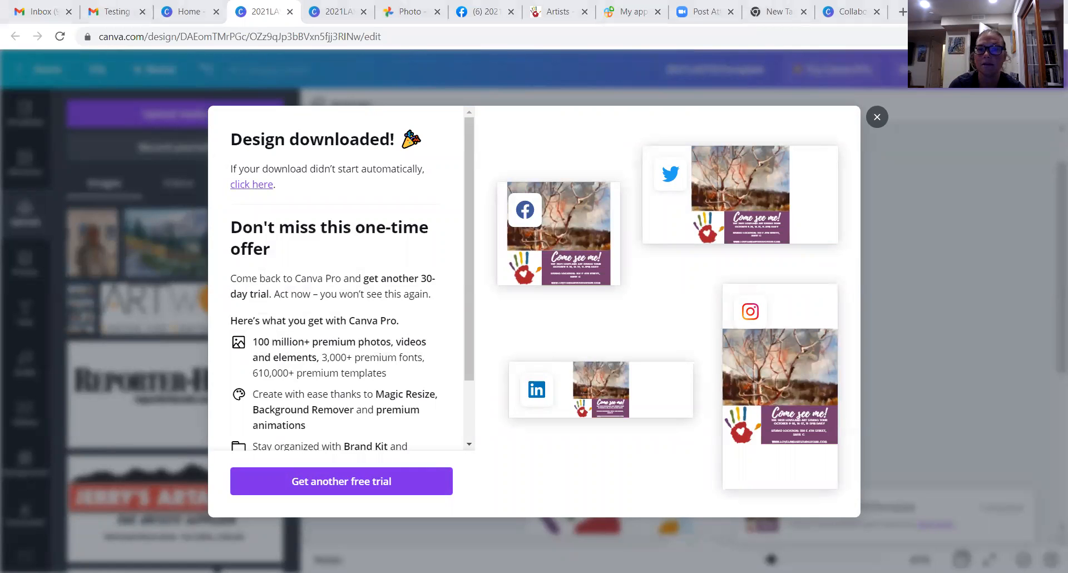
click(877, 117)
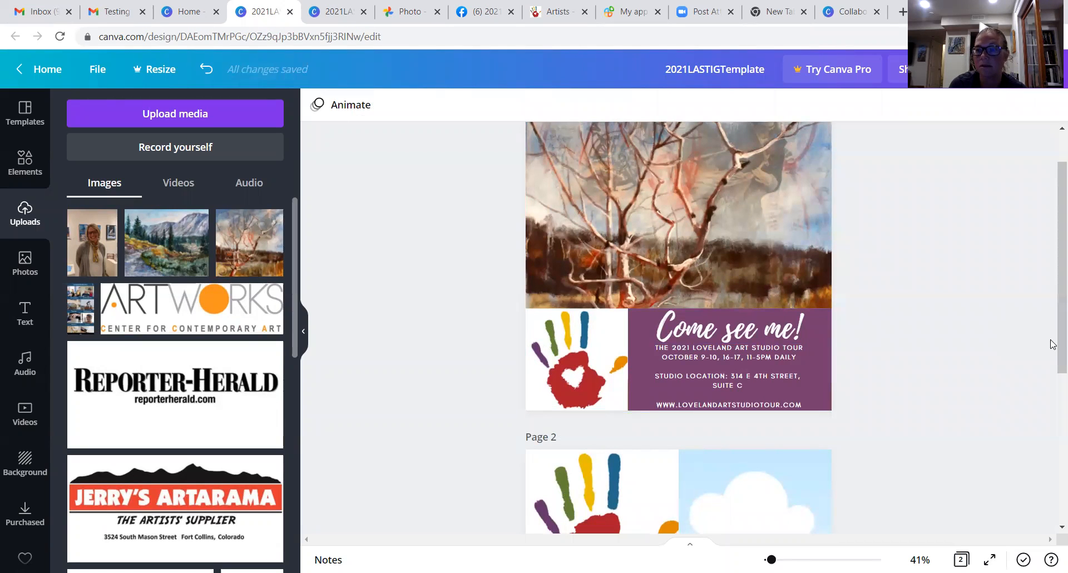
scroll(1052, 334, up, 2)
scroll(1053, 286, down, 5)
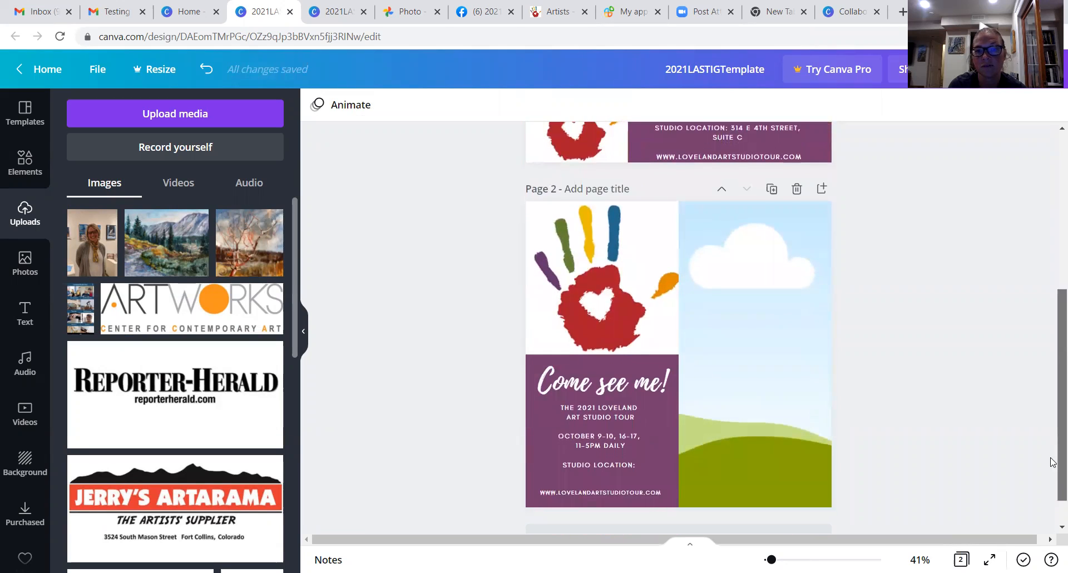
scroll(1053, 445, up, 1)
drag(1053, 395, 1053, 302)
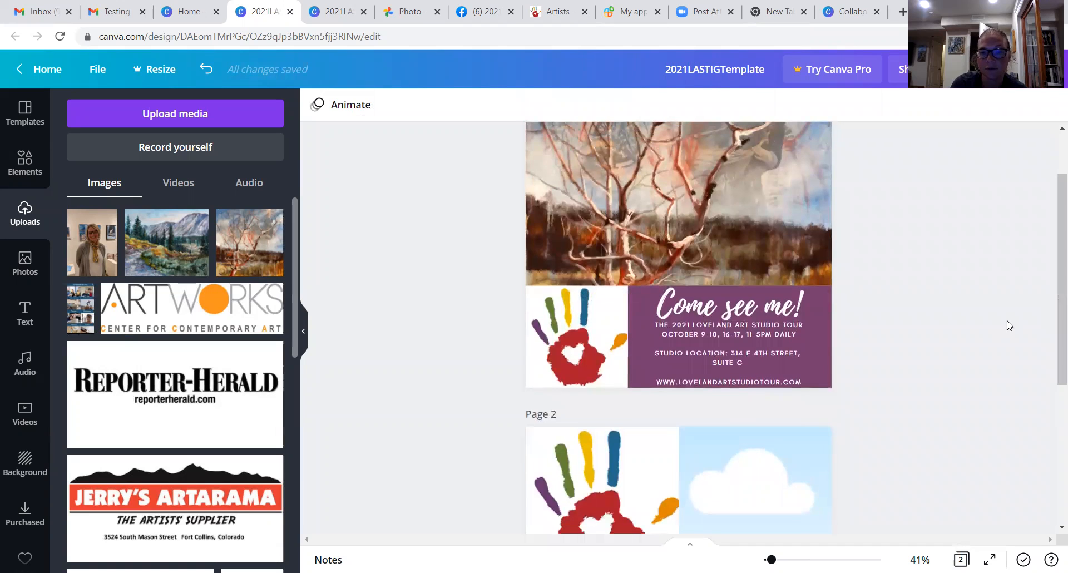